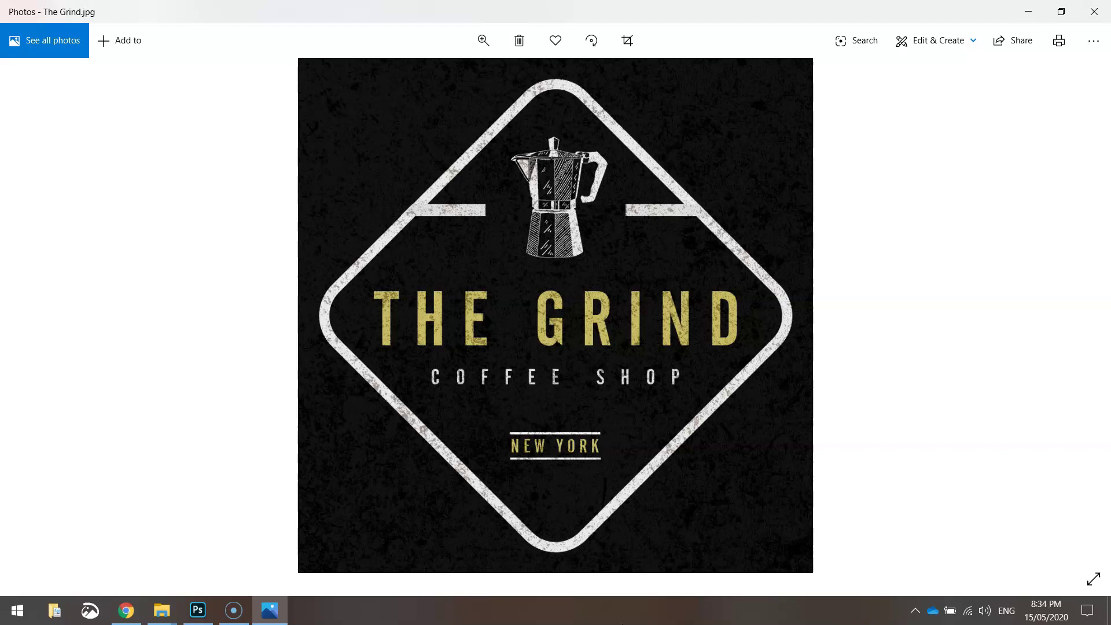
Switch to Chrome and view the Cafeta font's download page on dafont.com
{"action": "left_click", "coordinate": [126, 611]}
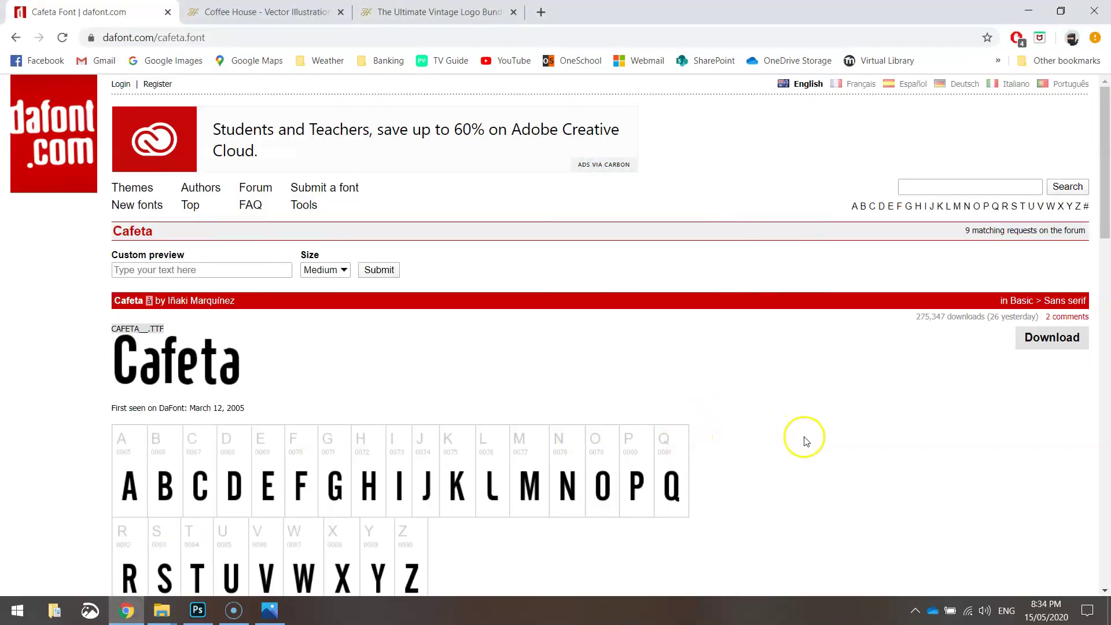
{"action": "left_click", "coordinate": [832, 452]}
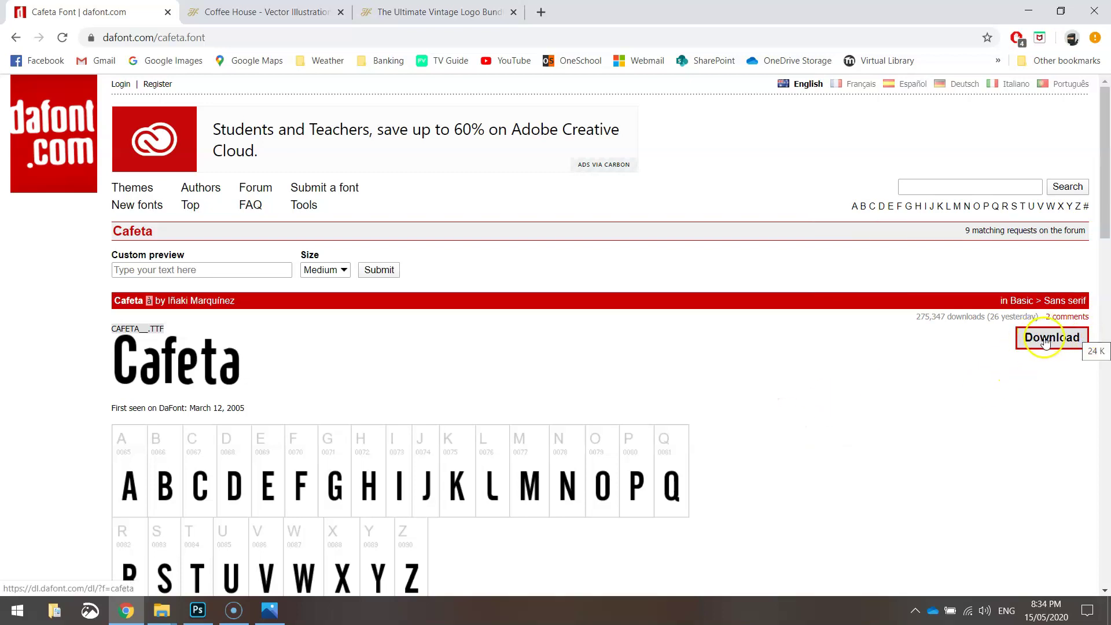
{"action": "left_click", "coordinate": [873, 583]}
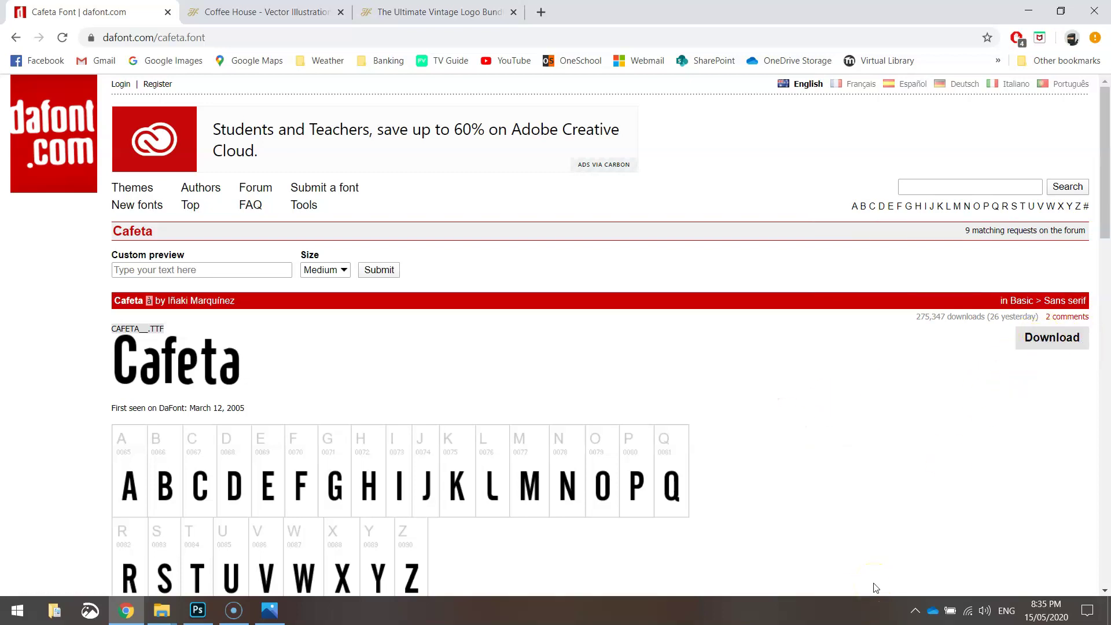
Look through the preview images of the Coffee House illustration set, including the illustrations and the coffee stains
{"action": "left_click", "coordinate": [263, 11]}
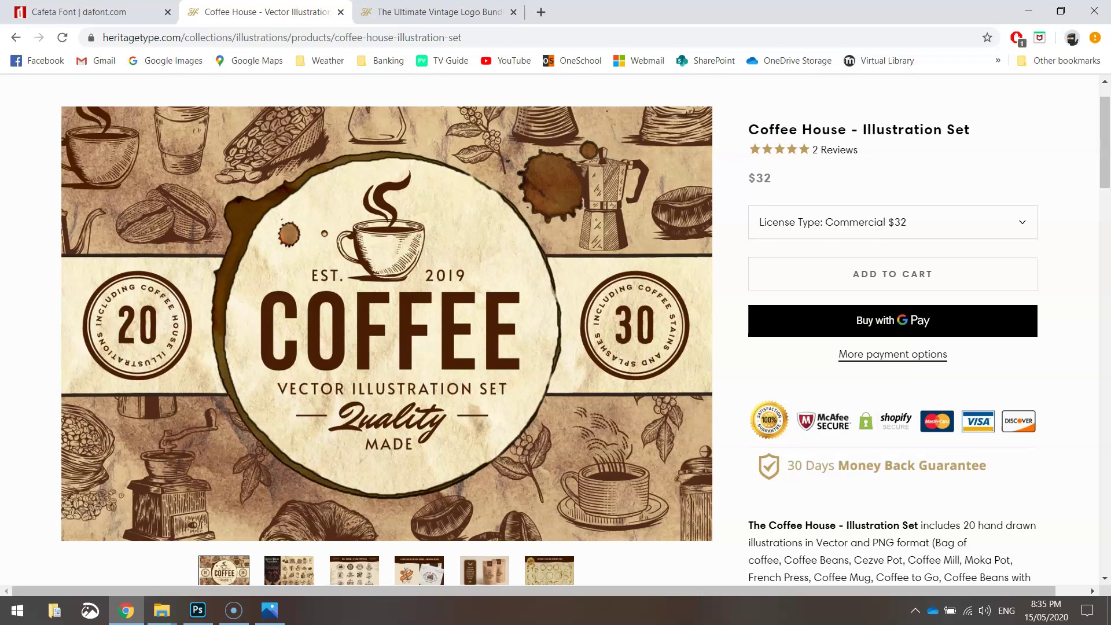
{"action": "scroll", "coordinate": [191, 463], "scroll_direction": "down", "scroll_amount": 1}
{"action": "left_click", "coordinate": [289, 489]}
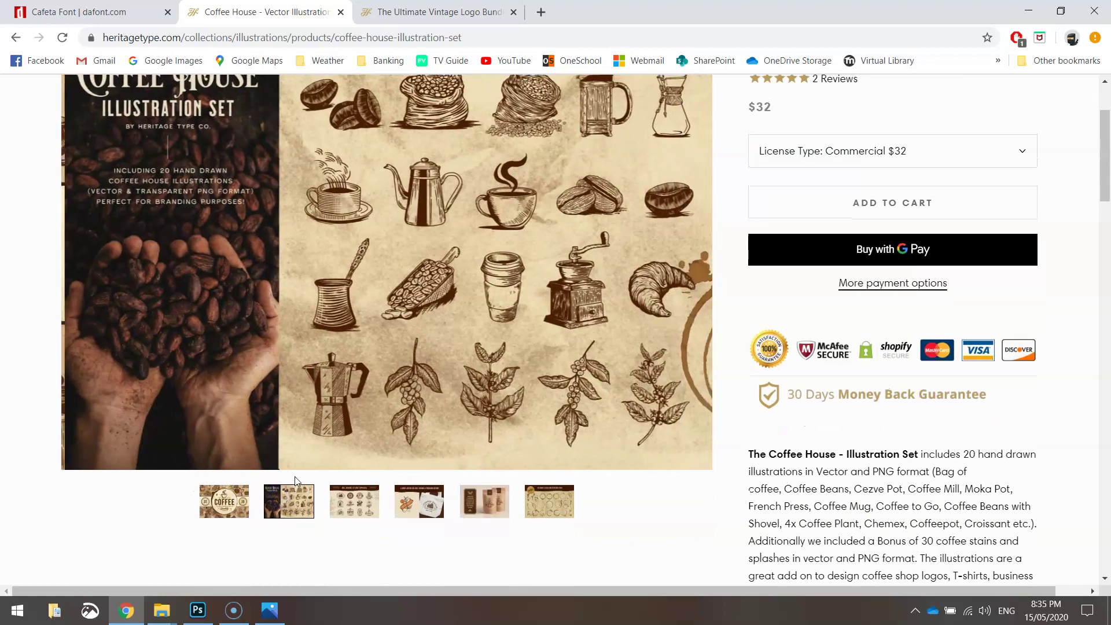
{"action": "scroll", "coordinate": [296, 480], "scroll_direction": "up", "scroll_amount": 1}
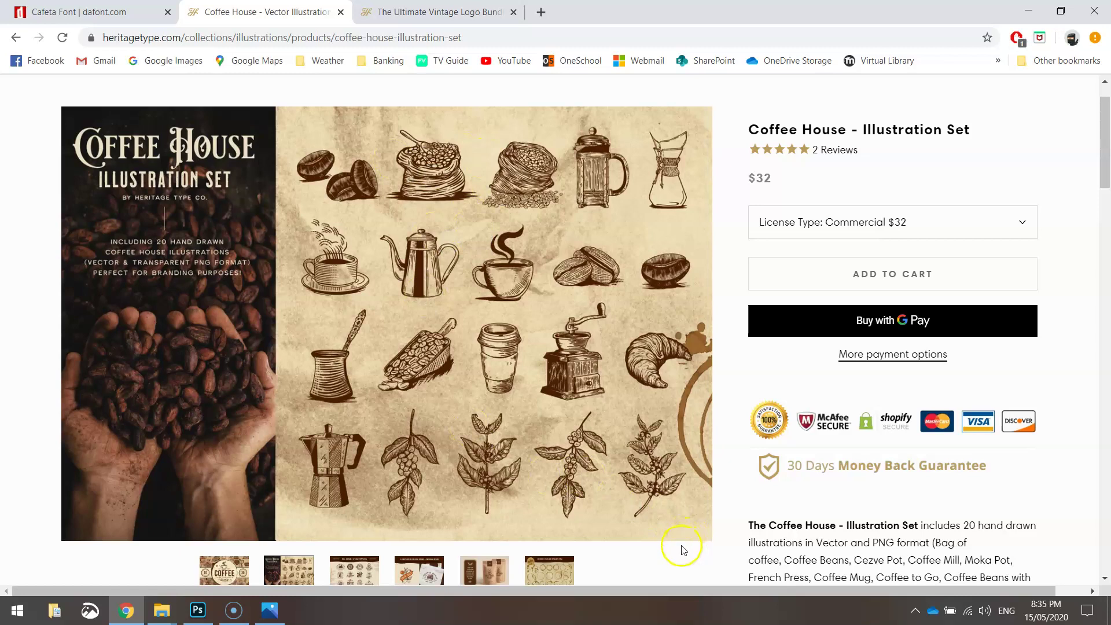
{"action": "left_click", "coordinate": [356, 572]}
{"action": "left_click", "coordinate": [542, 575]}
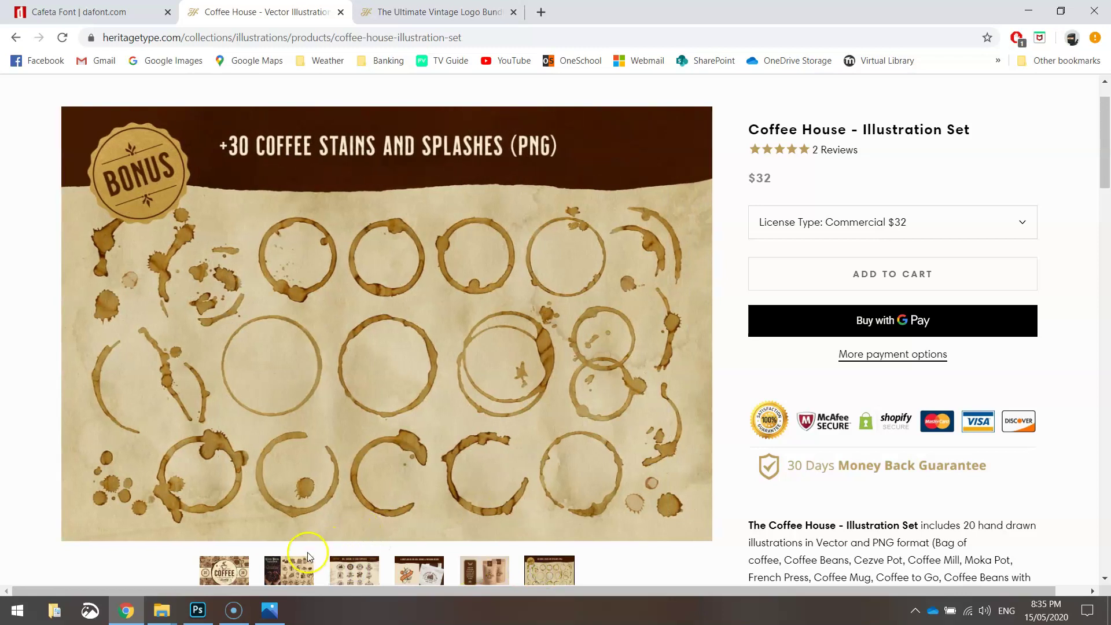
{"action": "left_click", "coordinate": [233, 573]}
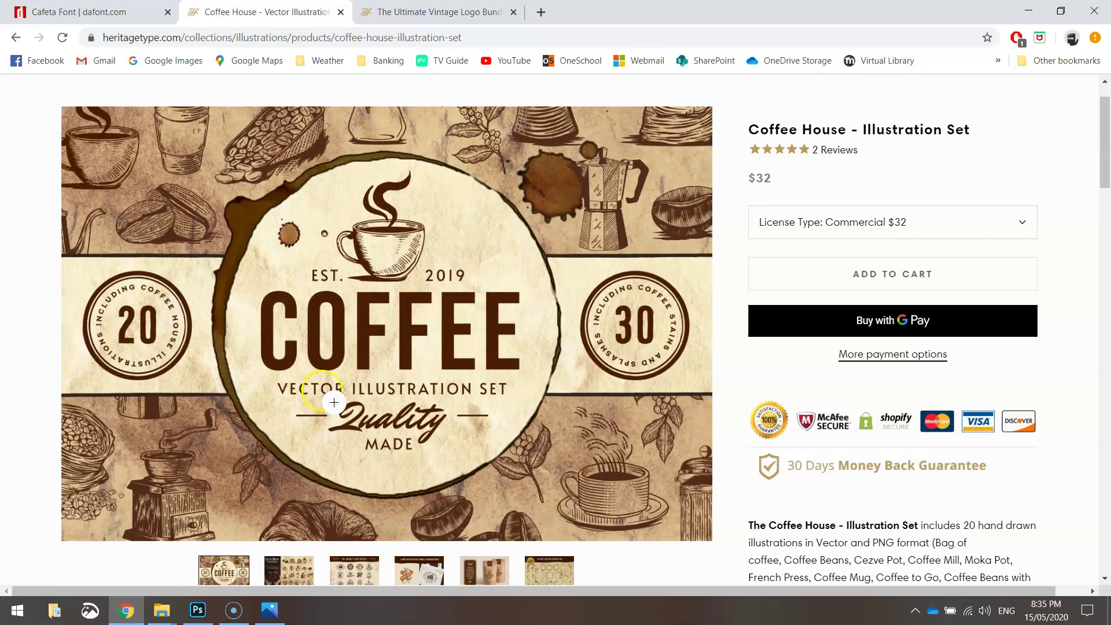
Examine the Ultimate Vintage Logo Bundle's previews, including the template overview and the grunge texture effect
{"action": "left_click", "coordinate": [428, 12]}
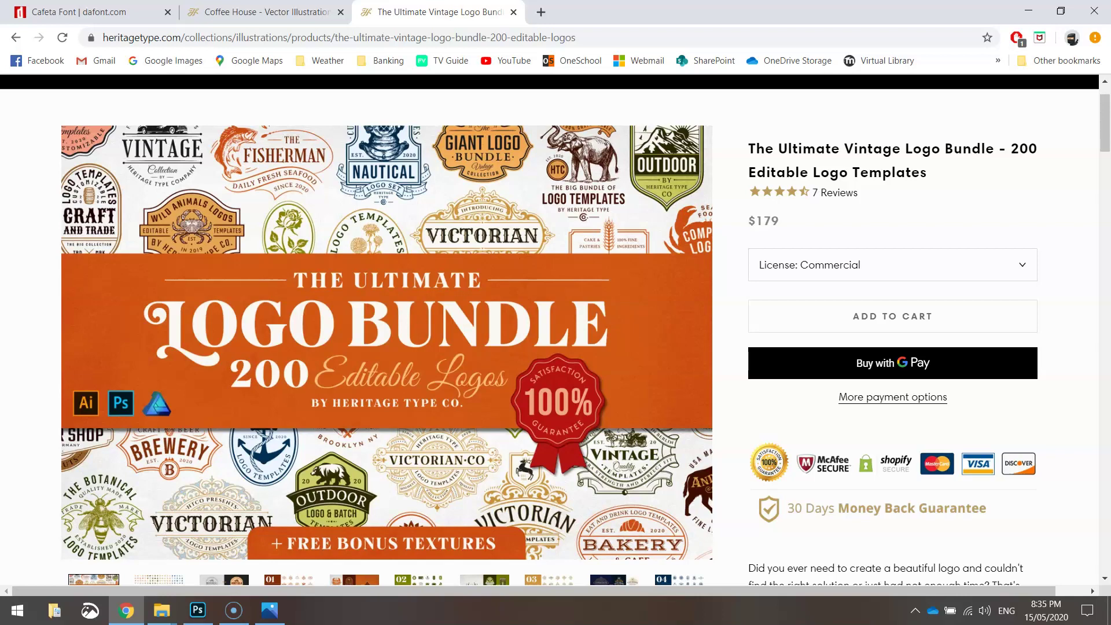
{"action": "scroll", "coordinate": [555, 330], "scroll_direction": "down", "scroll_amount": 2}
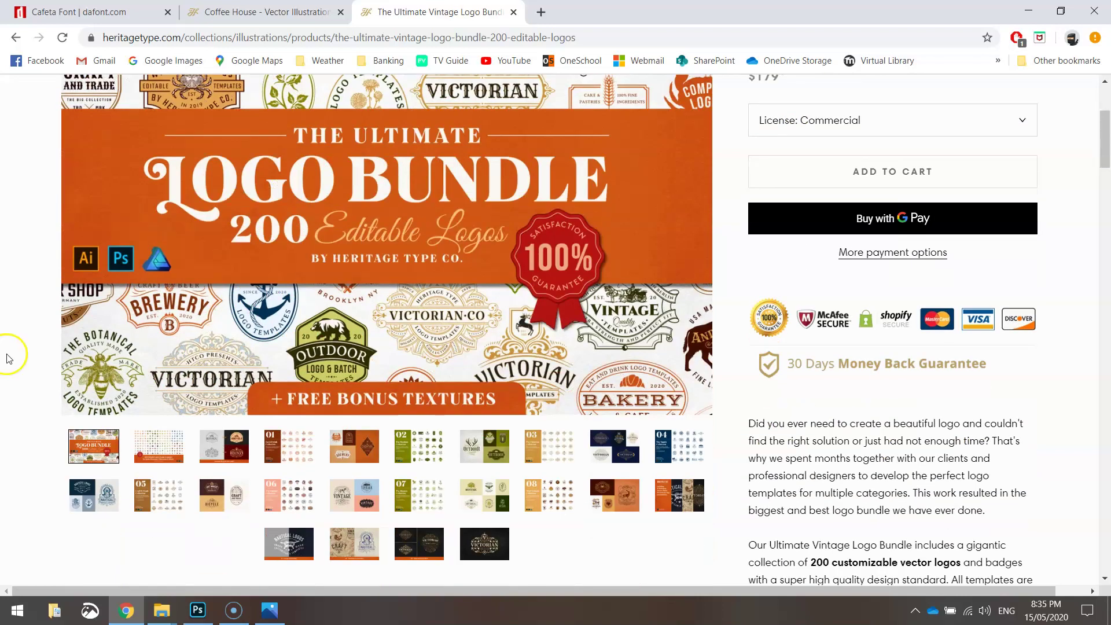
{"action": "left_click", "coordinate": [159, 446]}
{"action": "scroll", "coordinate": [199, 427], "scroll_direction": "up", "scroll_amount": 1}
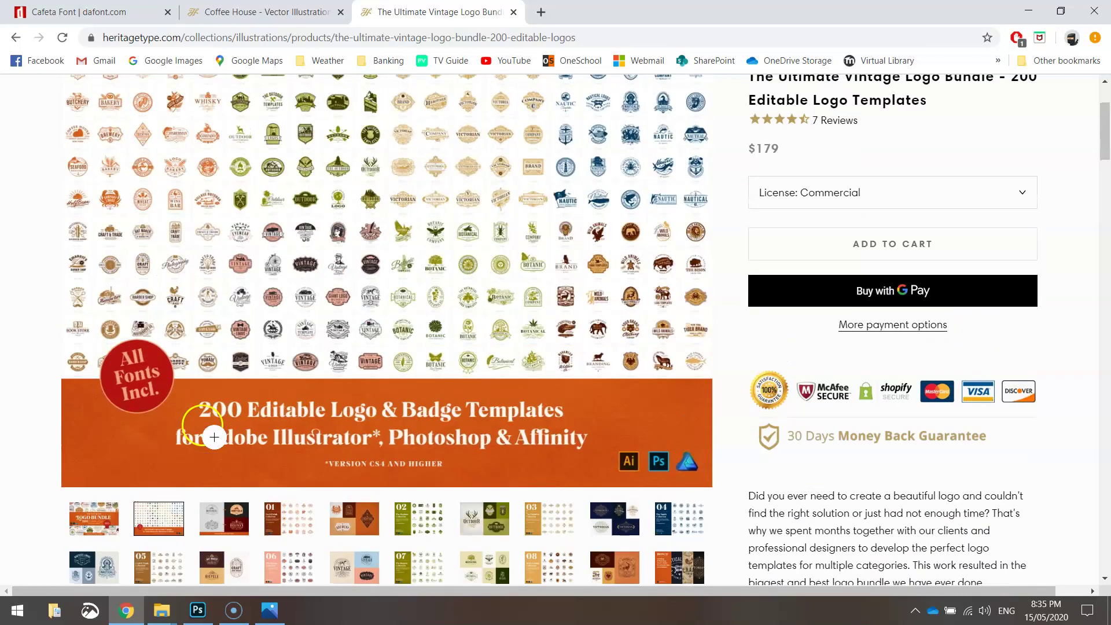
{"action": "scroll", "coordinate": [214, 437], "scroll_direction": "up", "scroll_amount": 2}
{"action": "scroll", "coordinate": [214, 437], "scroll_direction": "down", "scroll_amount": 2}
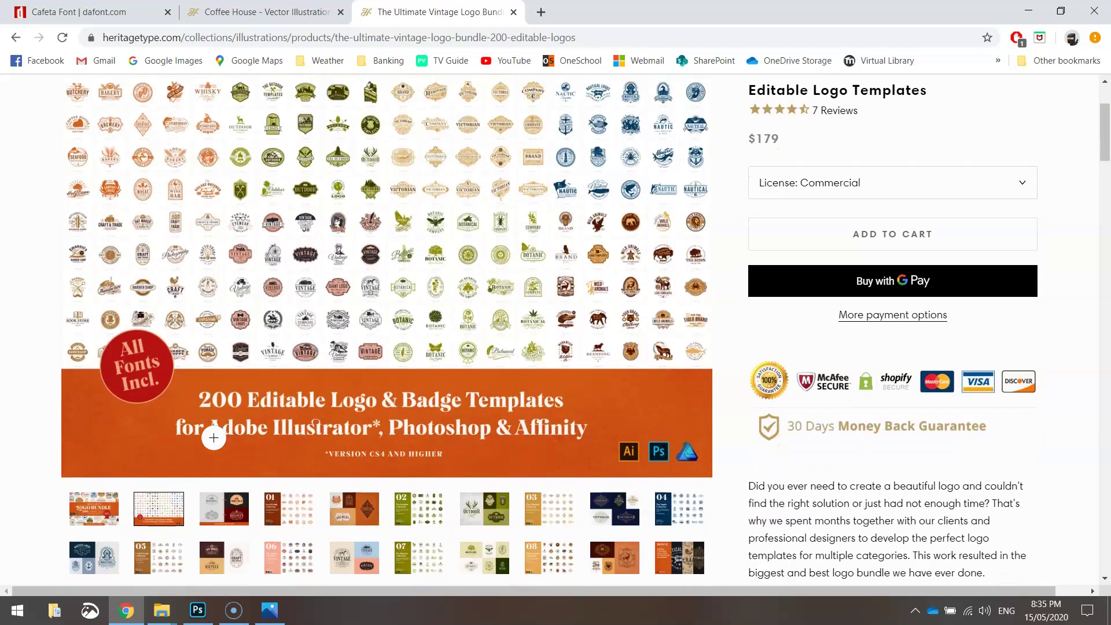
{"action": "scroll", "coordinate": [213, 439], "scroll_direction": "down", "scroll_amount": 1}
{"action": "left_click", "coordinate": [289, 552]}
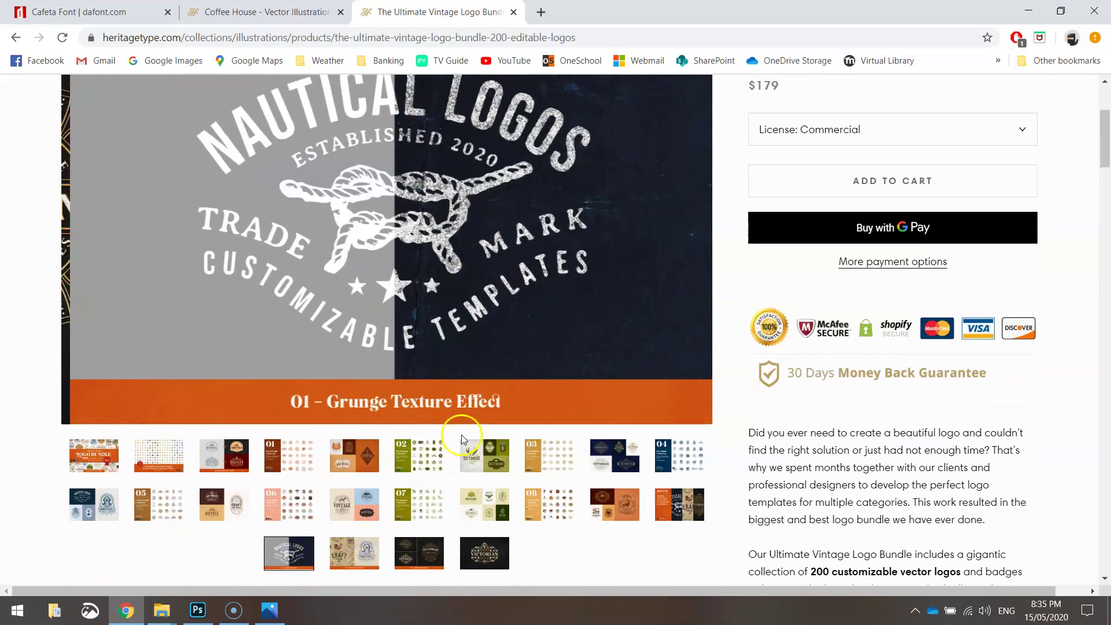
{"action": "scroll", "coordinate": [462, 441], "scroll_direction": "up", "scroll_amount": 2}
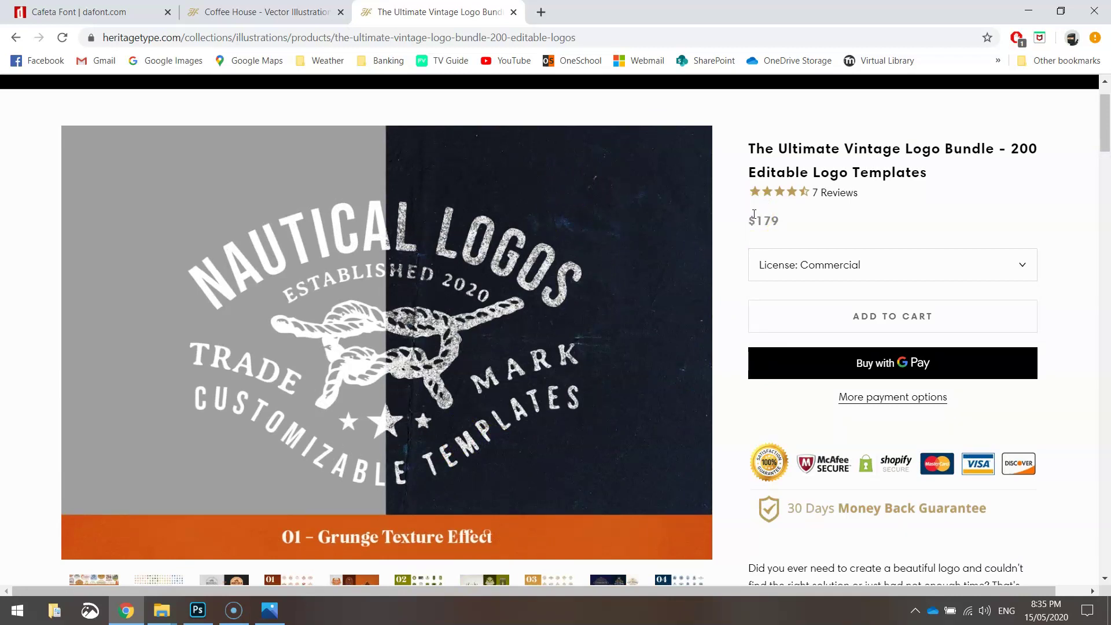
Switch to the The Grind Coffee Shop folder in File Explorer and look over the Asset 16 and Grunge Texture Effect files
{"action": "left_click", "coordinate": [161, 611]}
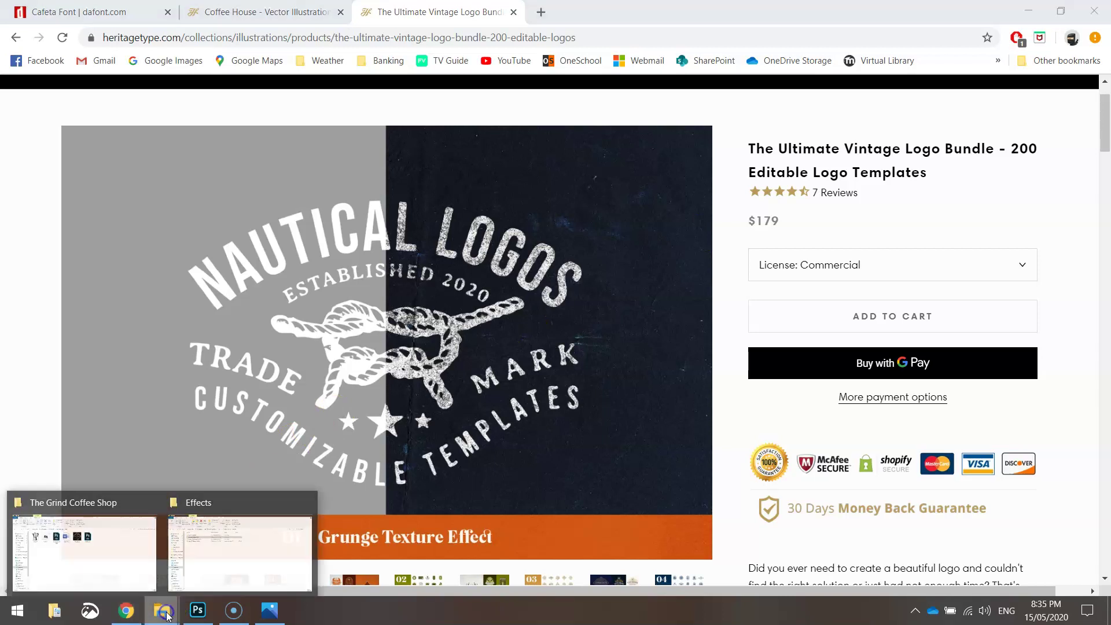
{"action": "left_click", "coordinate": [109, 551]}
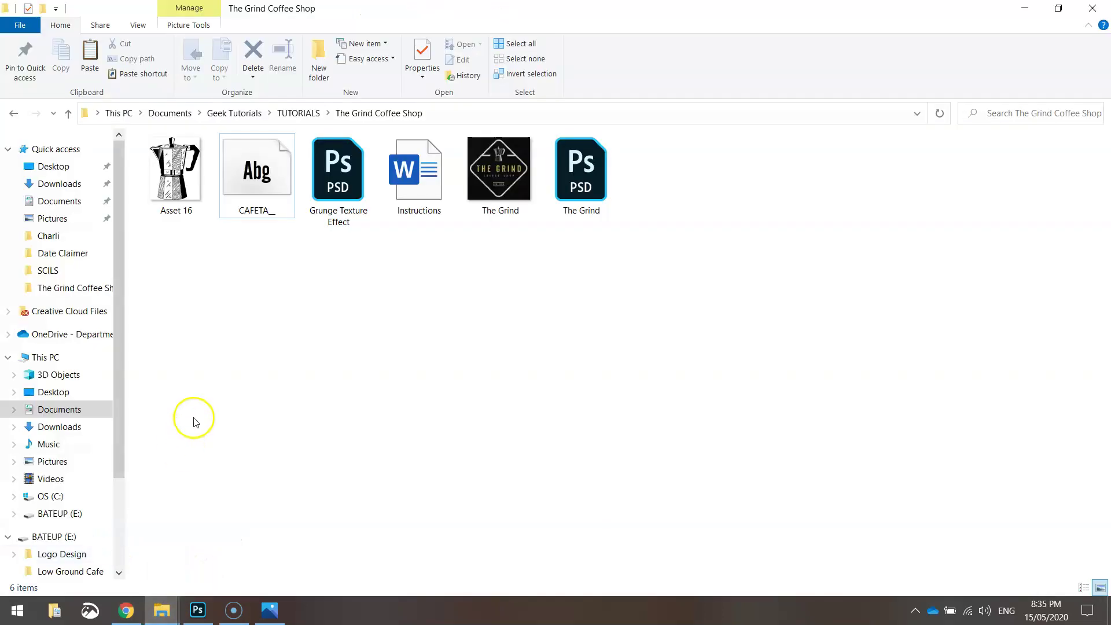
{"action": "left_click", "coordinate": [173, 171]}
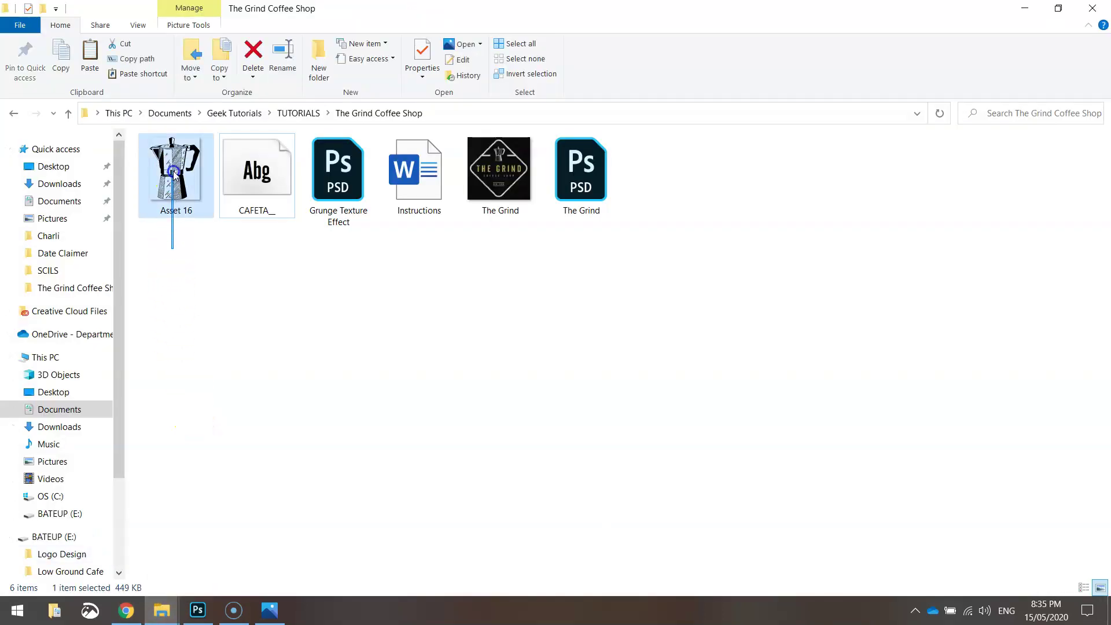
{"action": "left_click", "coordinate": [337, 178]}
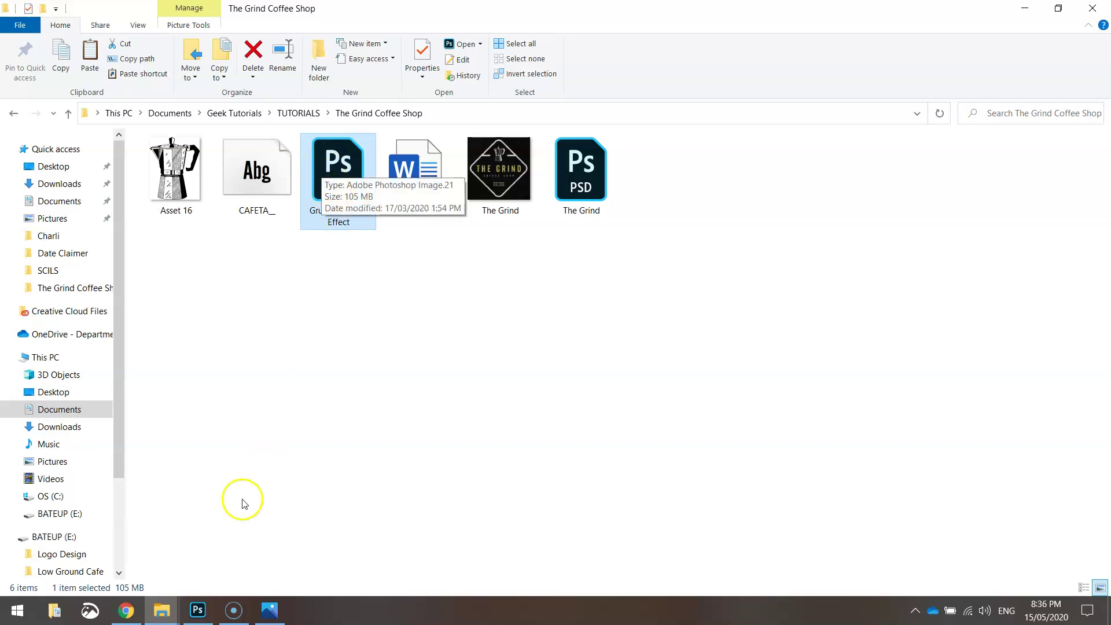
Switch to Photoshop and start a new document from the Print presets, with pixels as the size unit
{"action": "left_click", "coordinate": [199, 610]}
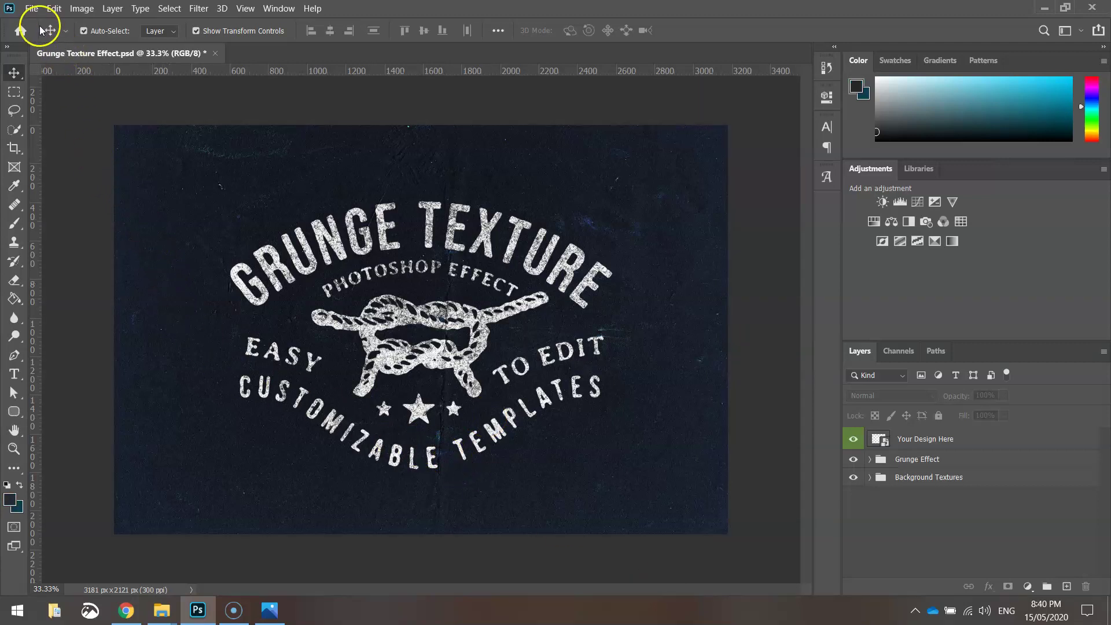
{"action": "left_click", "coordinate": [30, 8]}
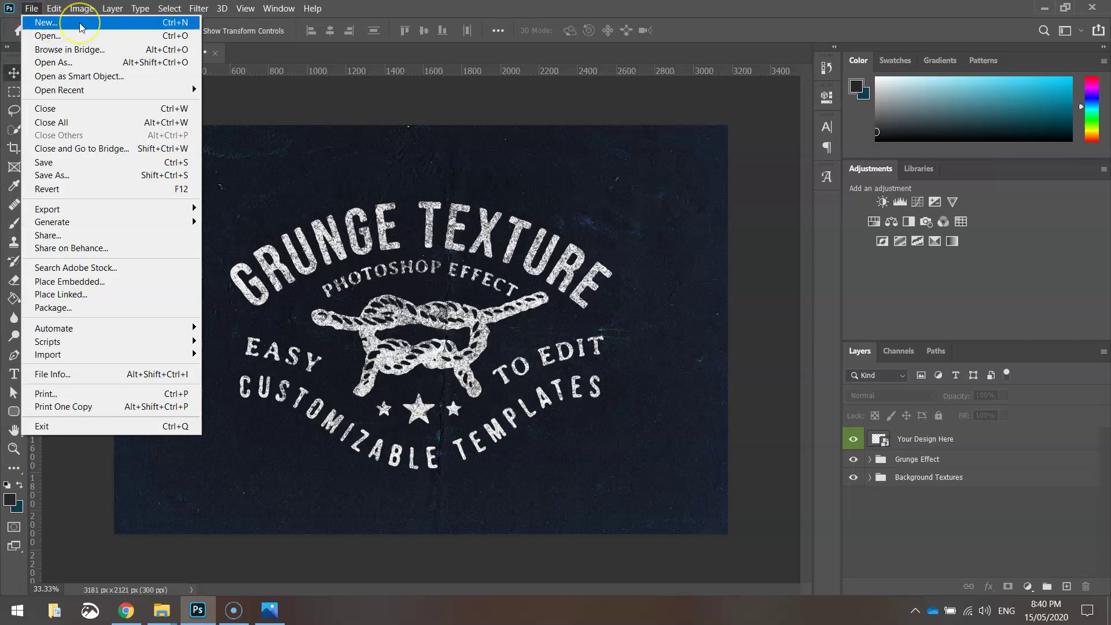
{"action": "left_click", "coordinate": [47, 23]}
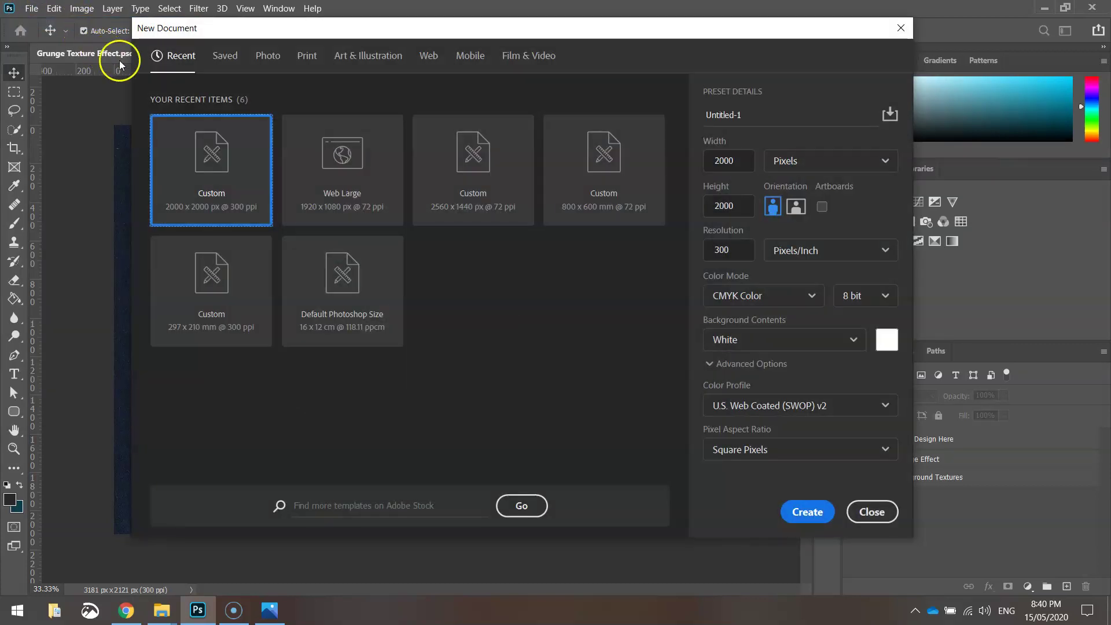
{"action": "left_click", "coordinate": [307, 58]}
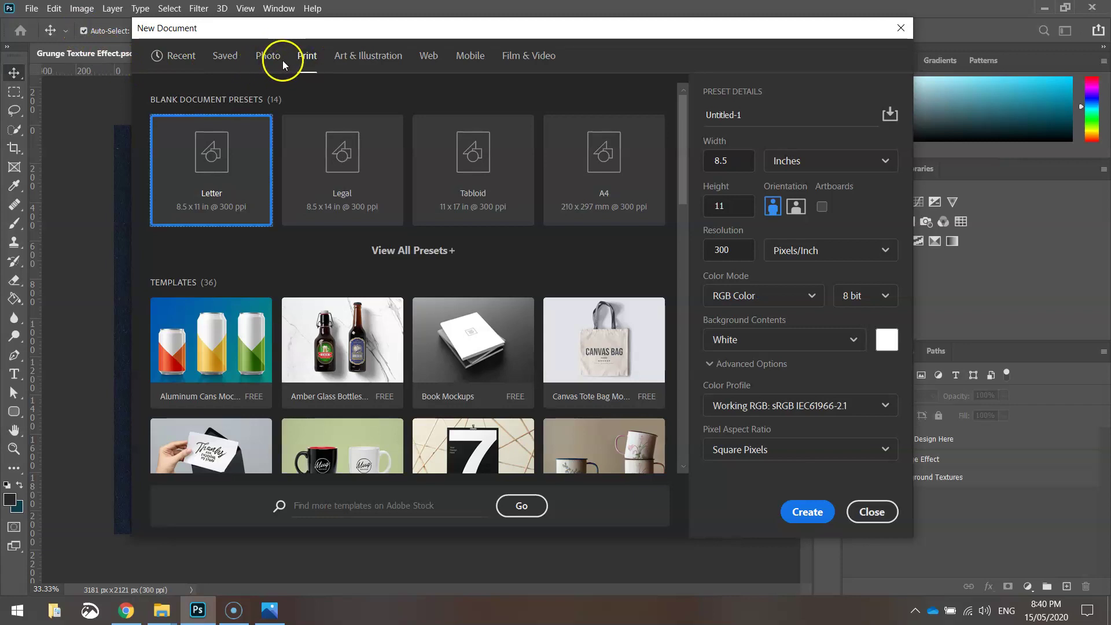
{"action": "left_click", "coordinate": [827, 159]}
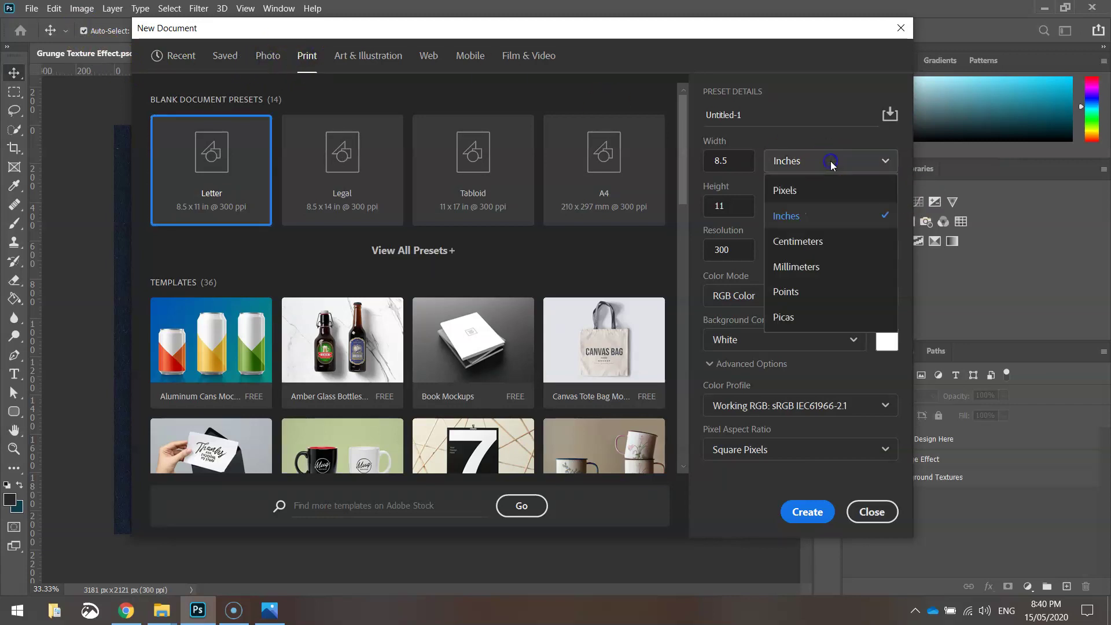
{"action": "left_click", "coordinate": [816, 188]}
Create the document at 2000 x 2000 pixels, 300 pixels/inch, in CMYK Color mode
{"action": "left_click", "coordinate": [729, 164]}
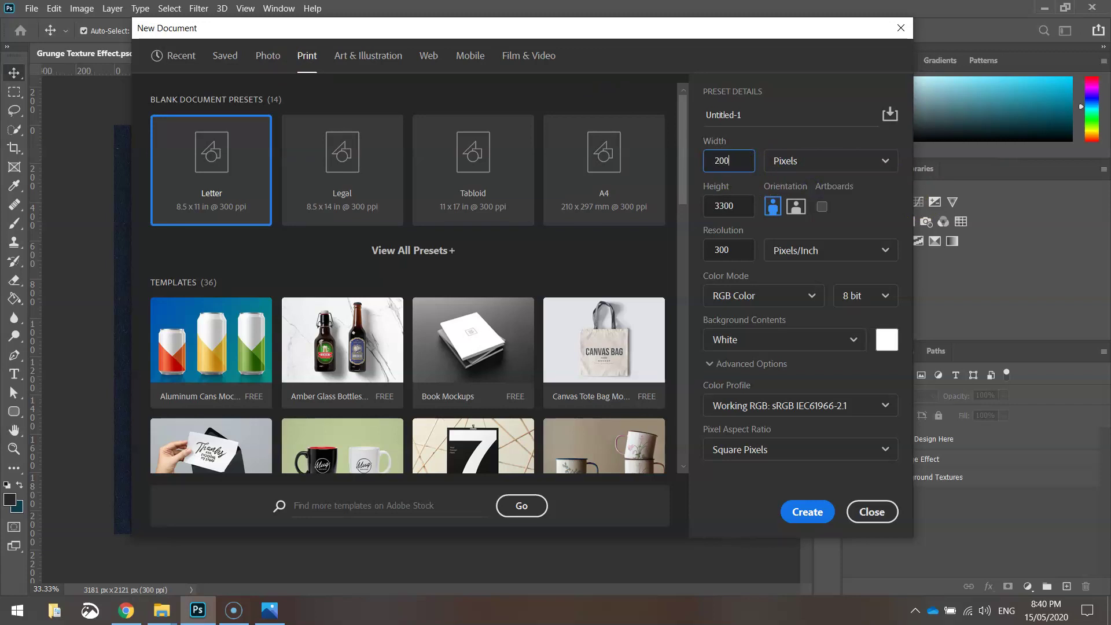
{"action": "left_click", "coordinate": [717, 206]}
{"action": "double_click", "coordinate": [731, 213]}
{"action": "left_click", "coordinate": [731, 251]}
{"action": "left_click", "coordinate": [763, 292]}
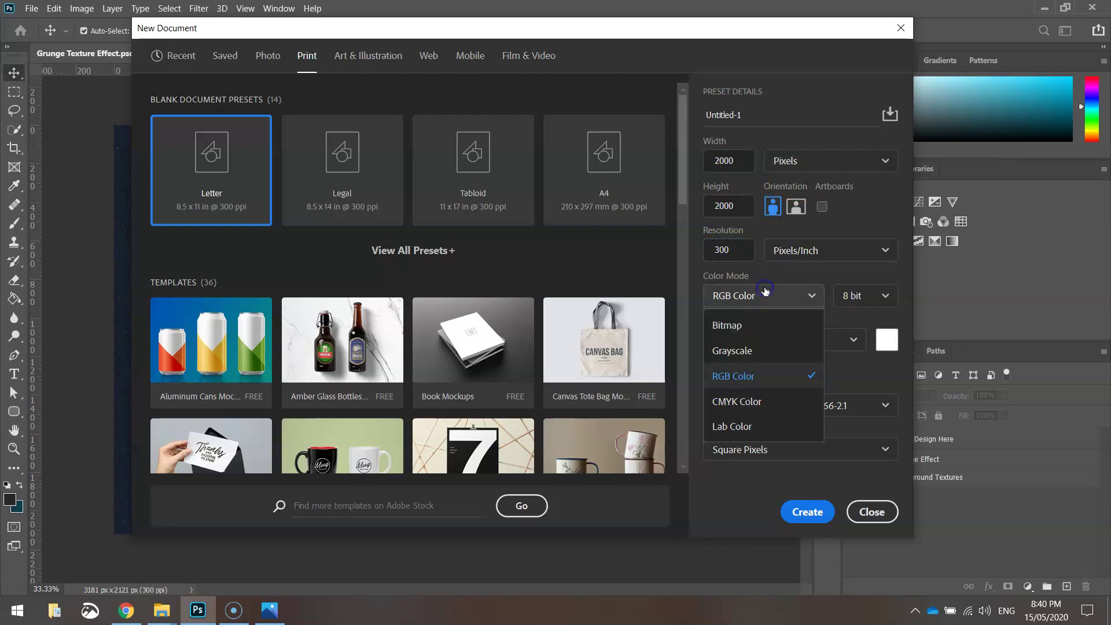
{"action": "left_click", "coordinate": [751, 402]}
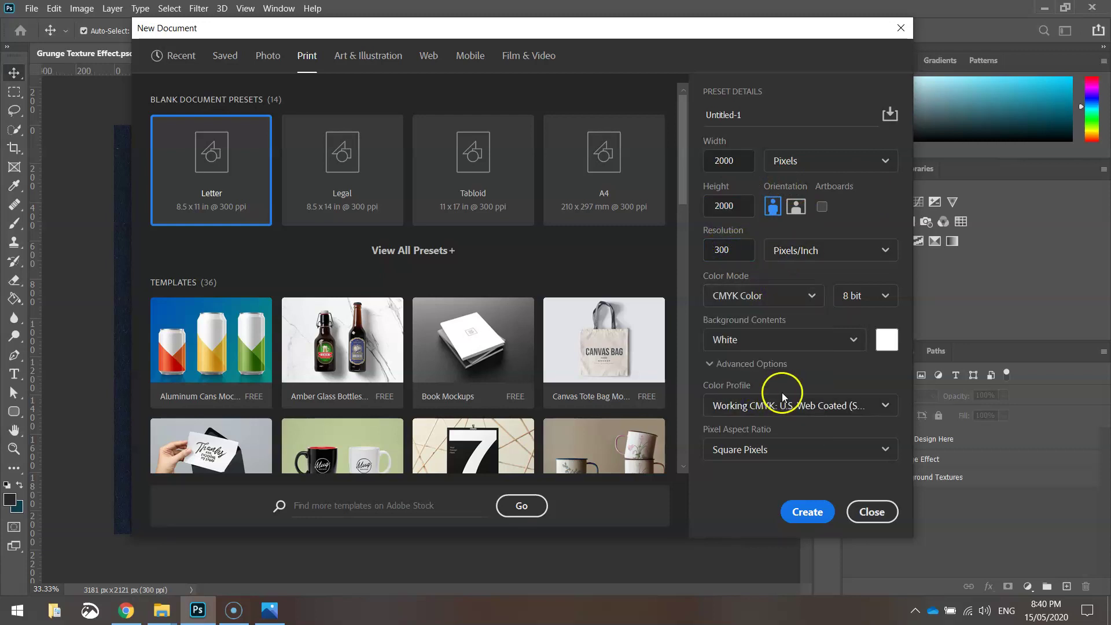
{"action": "left_click", "coordinate": [810, 510]}
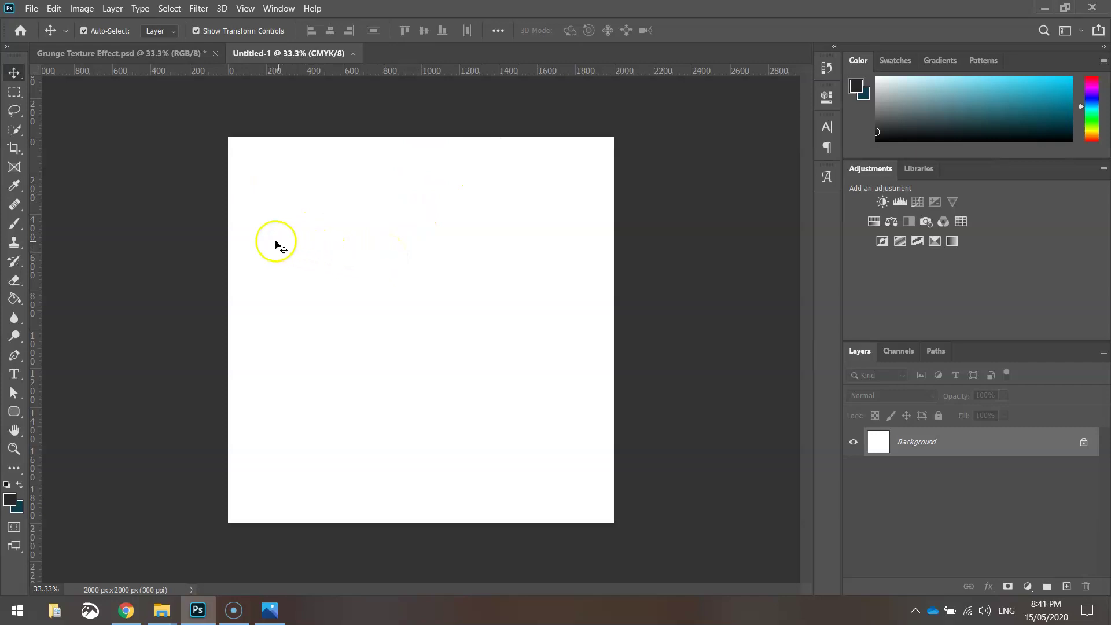
Set the foreground color to dark gray 1f1f1f and fill the white background with it using the Paint Bucket
{"action": "left_click", "coordinate": [12, 298]}
{"action": "left_click", "coordinate": [97, 313]}
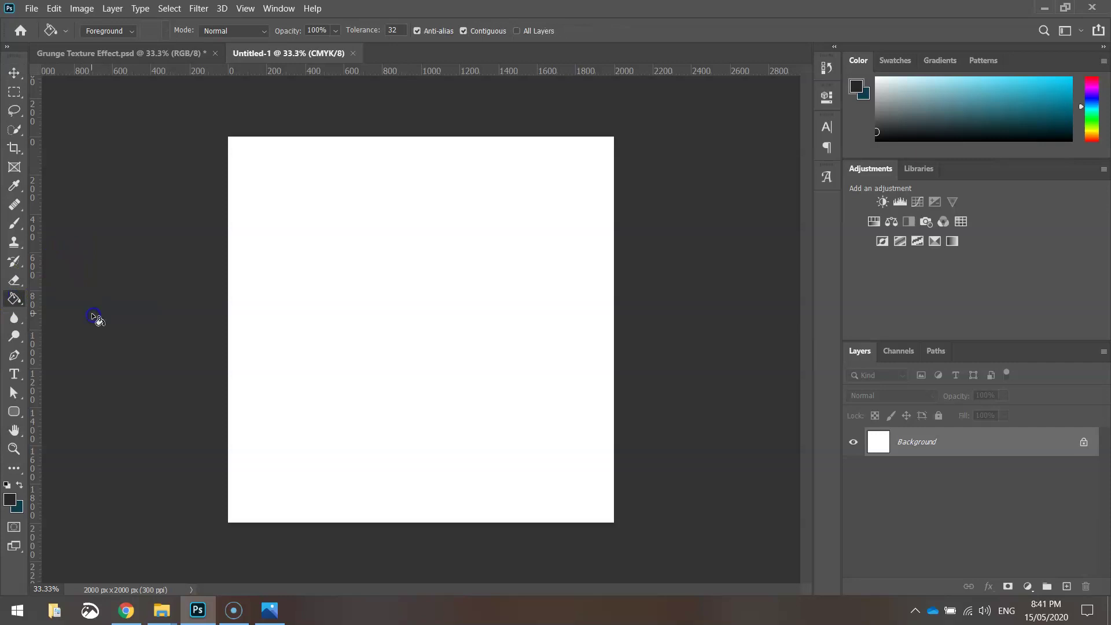
{"action": "left_click", "coordinate": [11, 501]}
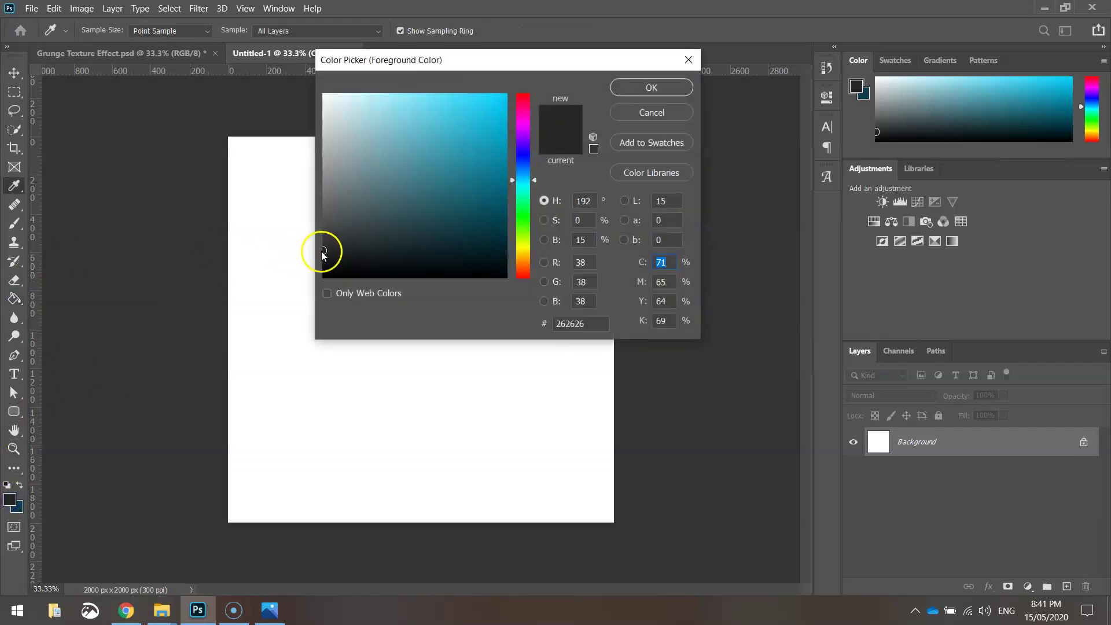
{"action": "left_click_drag", "start_coordinate": [322, 253], "coordinate": [321, 252]}
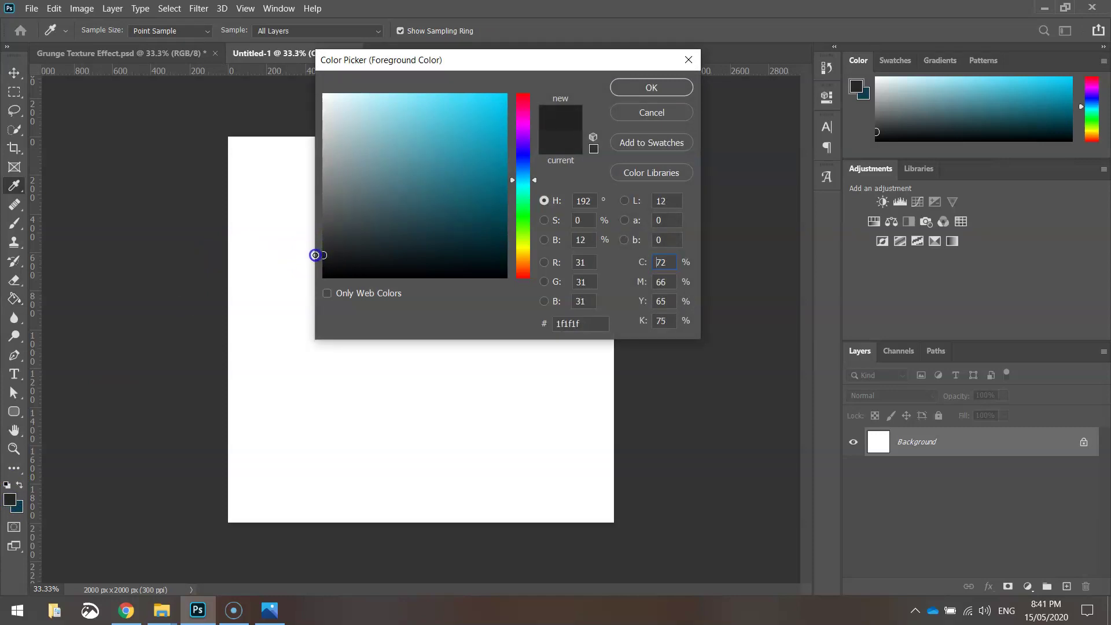
{"action": "mouse_move", "coordinate": [315, 256]}
{"action": "left_mouse_down"}
{"action": "mouse_move", "coordinate": [302, 288]}
{"action": "mouse_move", "coordinate": [295, 265]}
{"action": "mouse_move", "coordinate": [317, 255]}
{"action": "left_mouse_up"}
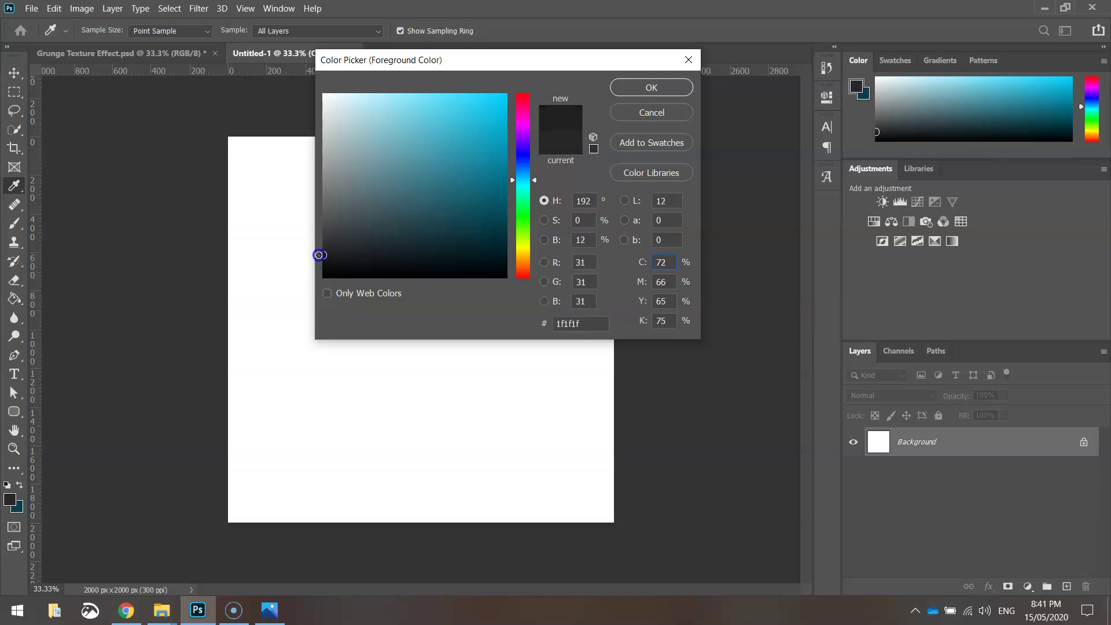
{"action": "left_click", "coordinate": [618, 88]}
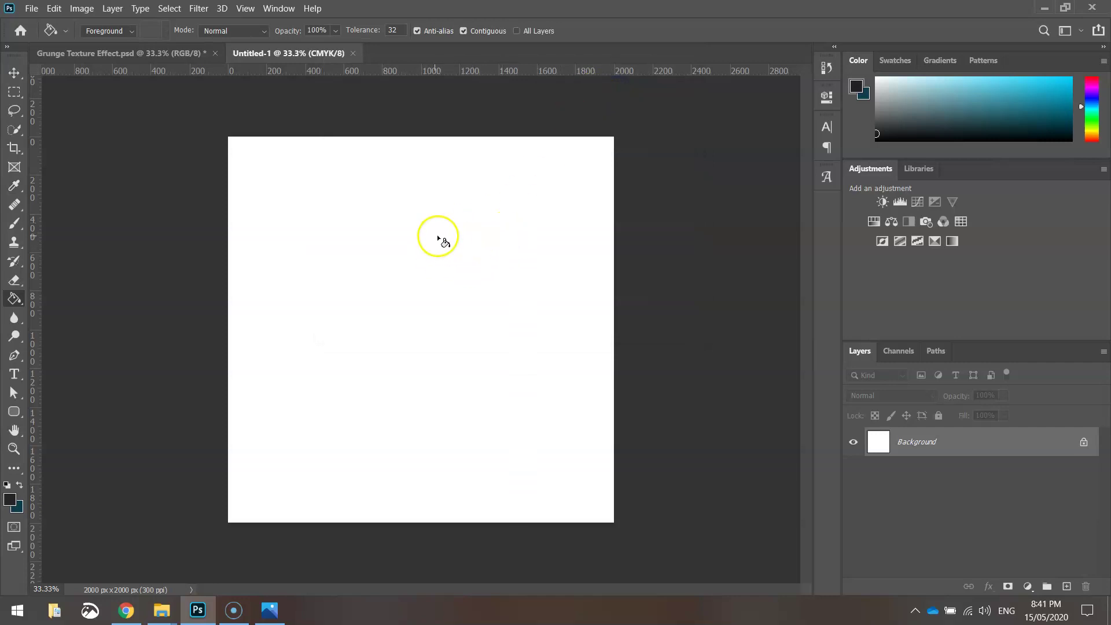
{"action": "left_click", "coordinate": [435, 276]}
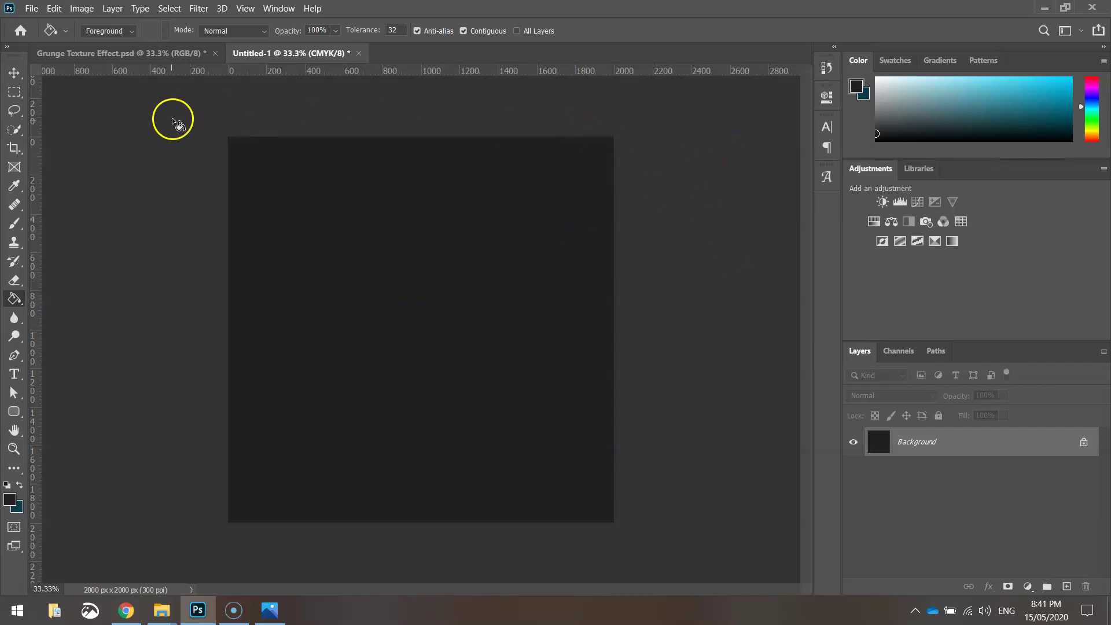
Change the area around the canvas to Medium Gray so the document edges stand out
{"action": "left_click", "coordinate": [14, 73]}
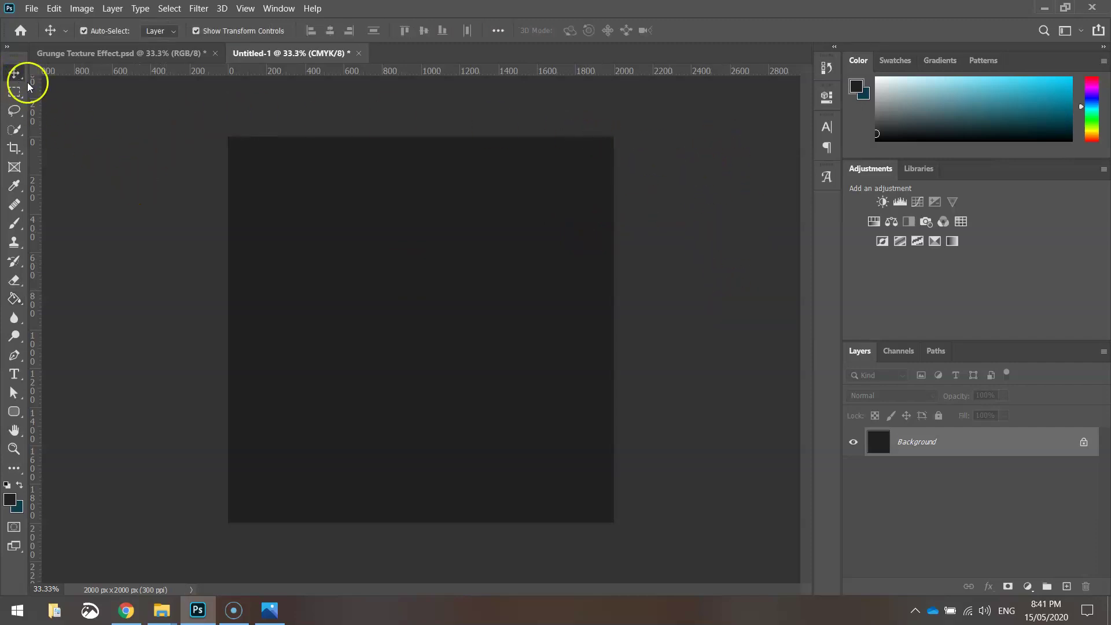
{"action": "right_click", "coordinate": [92, 142]}
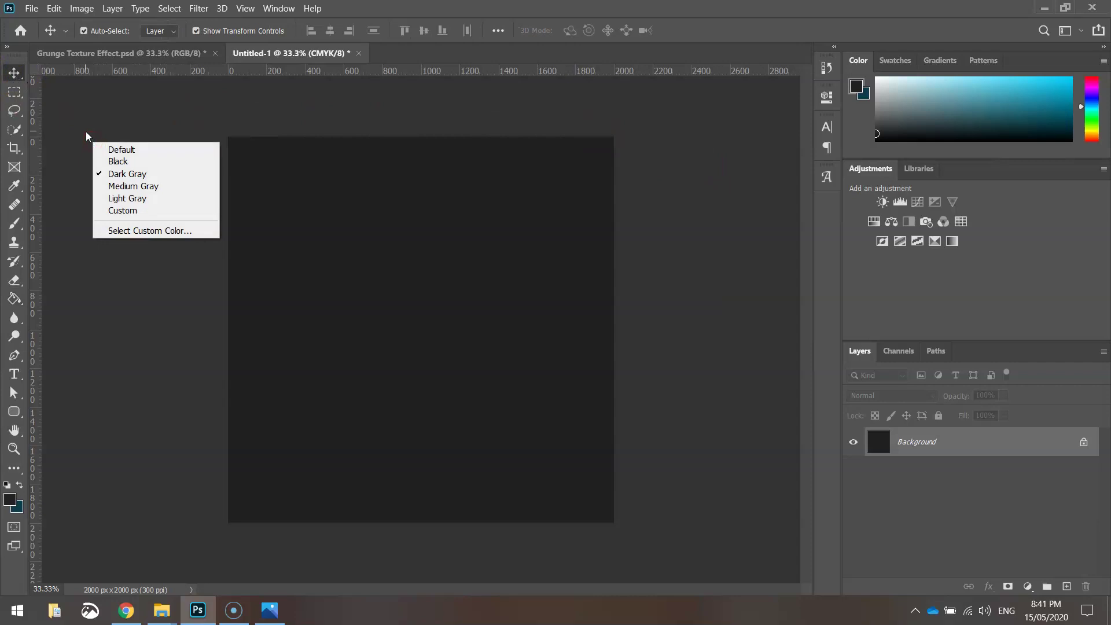
{"action": "left_click", "coordinate": [117, 186]}
{"action": "left_click", "coordinate": [122, 189]}
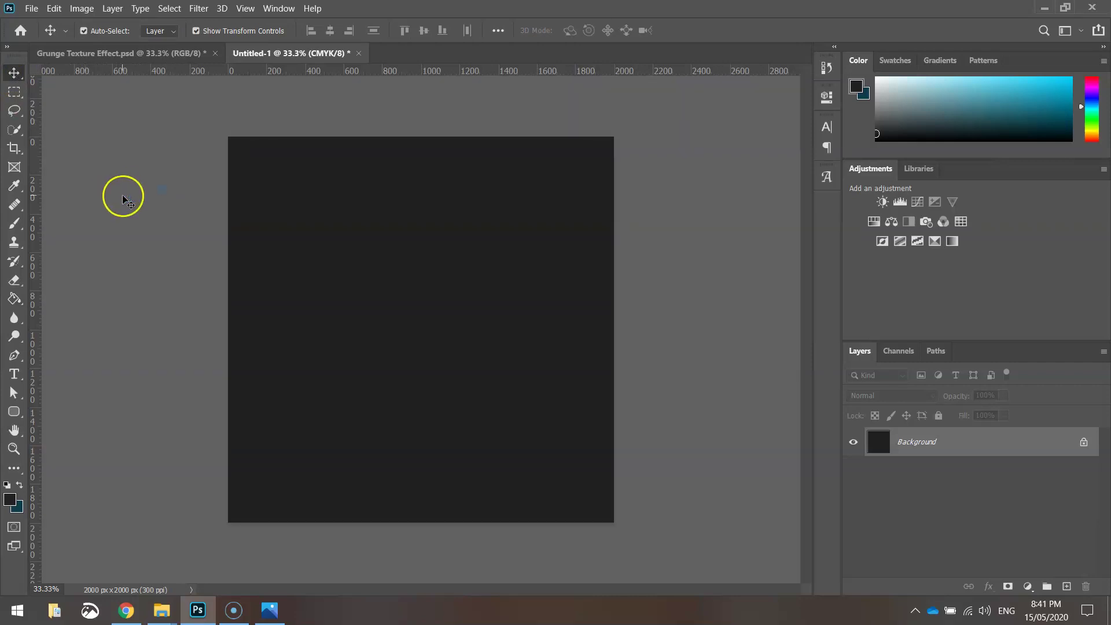
{"action": "right_click", "coordinate": [115, 148]}
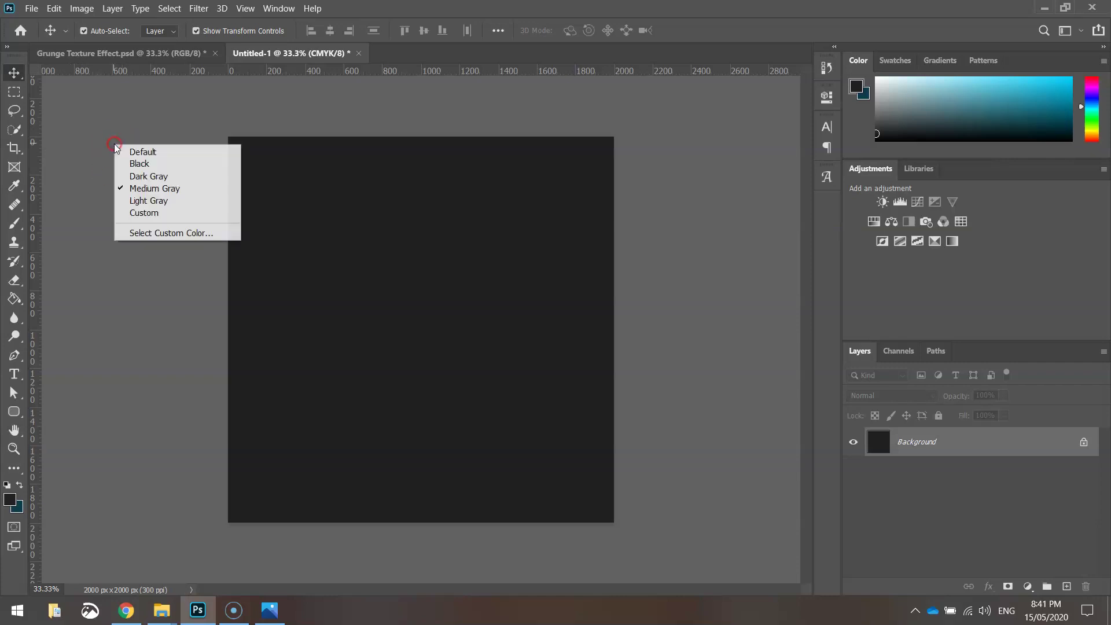
{"action": "left_click", "coordinate": [19, 93]}
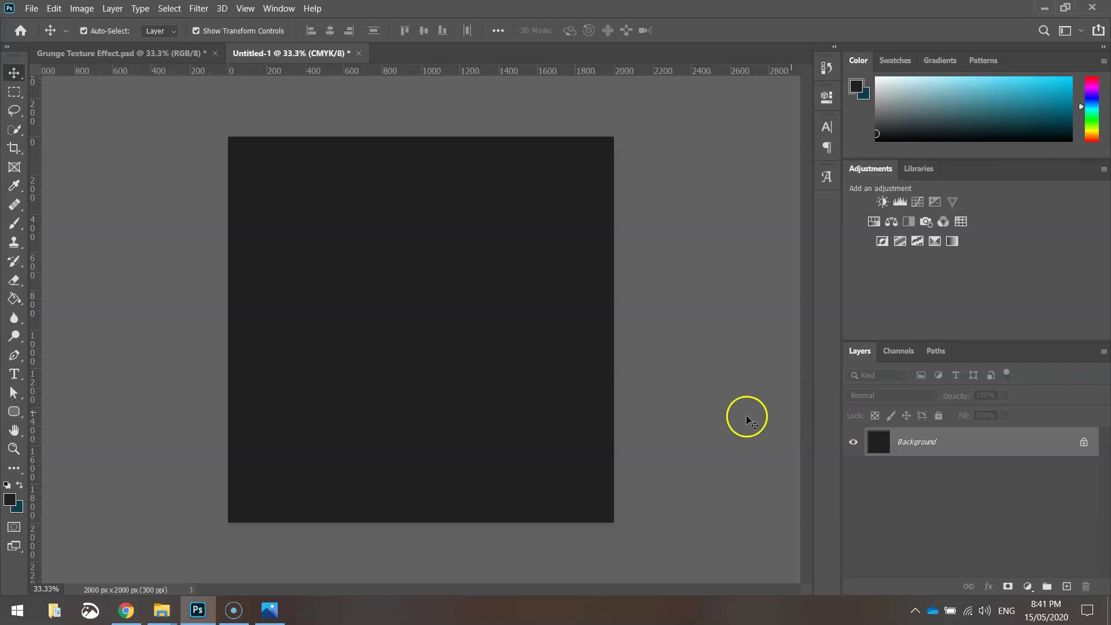
Set up the Rounded Rectangle tool with no fill and a light gray dadada stroke
{"action": "left_click", "coordinate": [14, 411]}
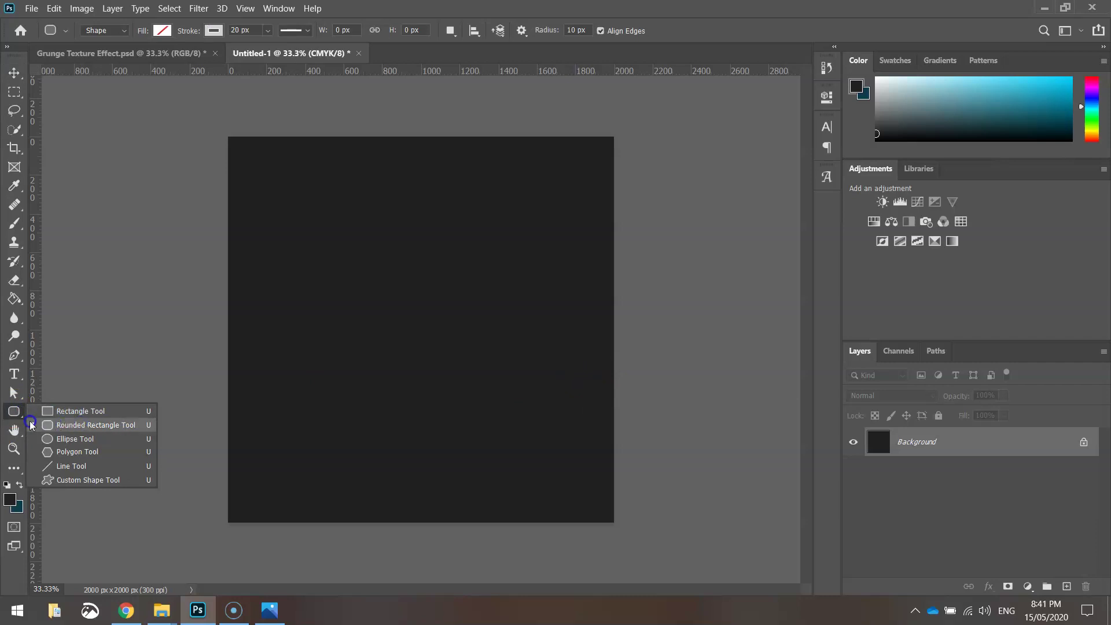
{"action": "left_click", "coordinate": [84, 426]}
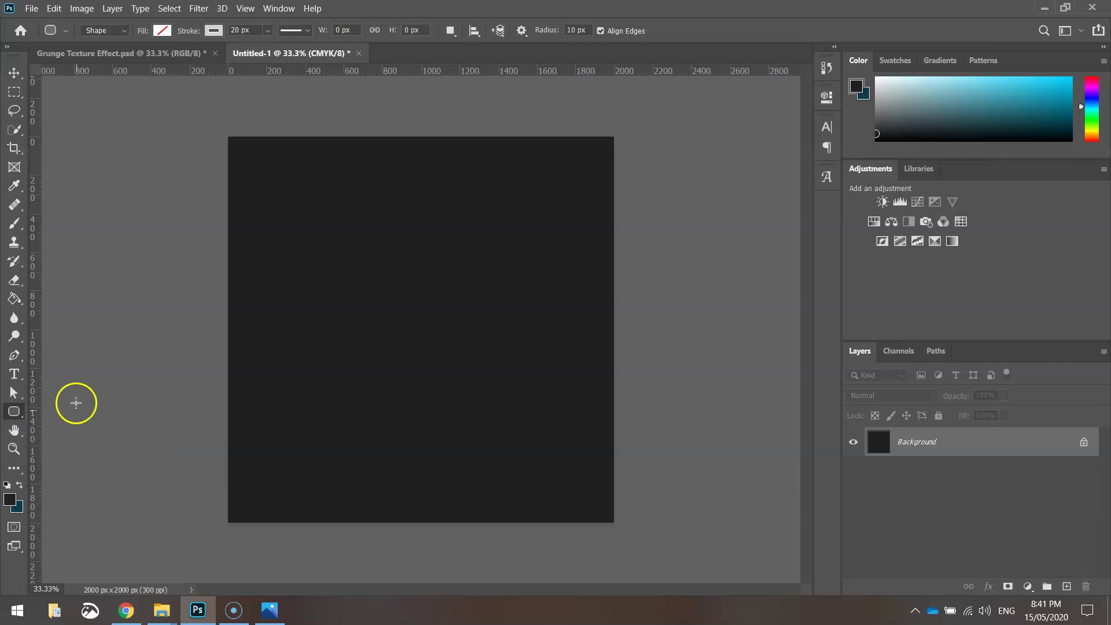
{"action": "left_click", "coordinate": [161, 30]}
{"action": "left_click", "coordinate": [79, 59]}
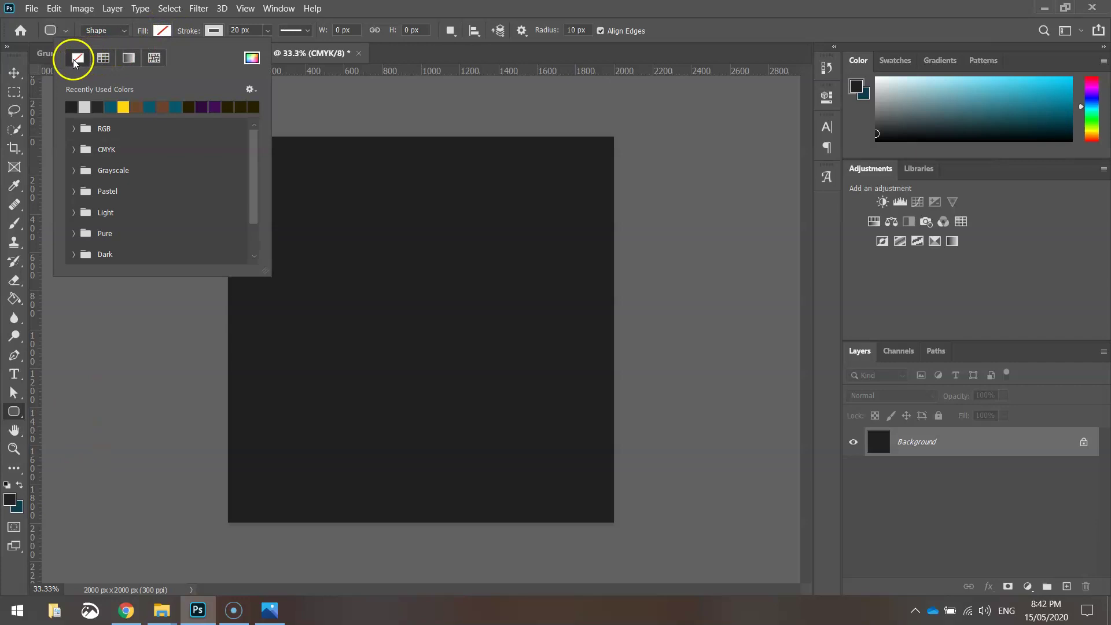
{"action": "left_click", "coordinate": [214, 31]}
{"action": "left_click", "coordinate": [318, 66]}
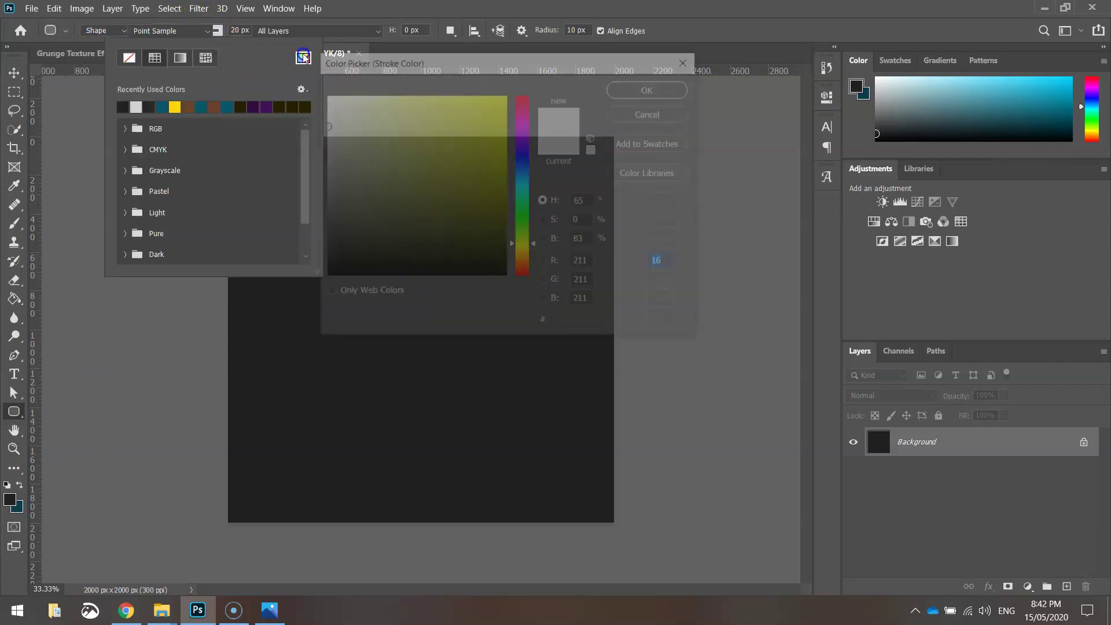
{"action": "mouse_move", "coordinate": [325, 180]}
{"action": "left_mouse_down"}
{"action": "mouse_move", "coordinate": [319, 91]}
{"action": "mouse_move", "coordinate": [324, 120]}
{"action": "left_mouse_up"}
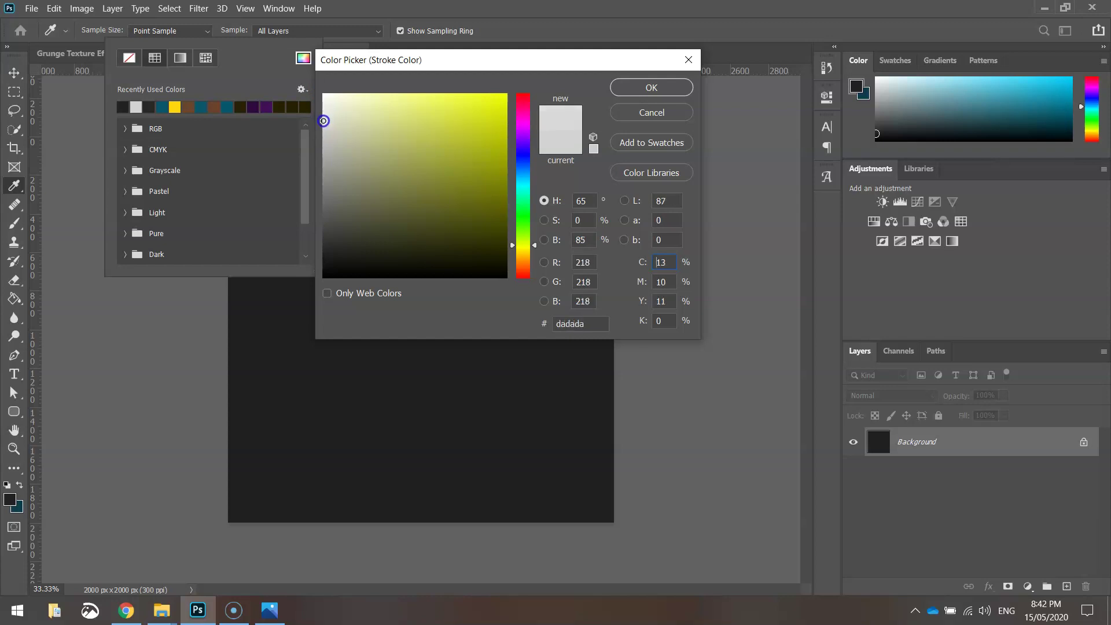
{"action": "left_click", "coordinate": [652, 88]}
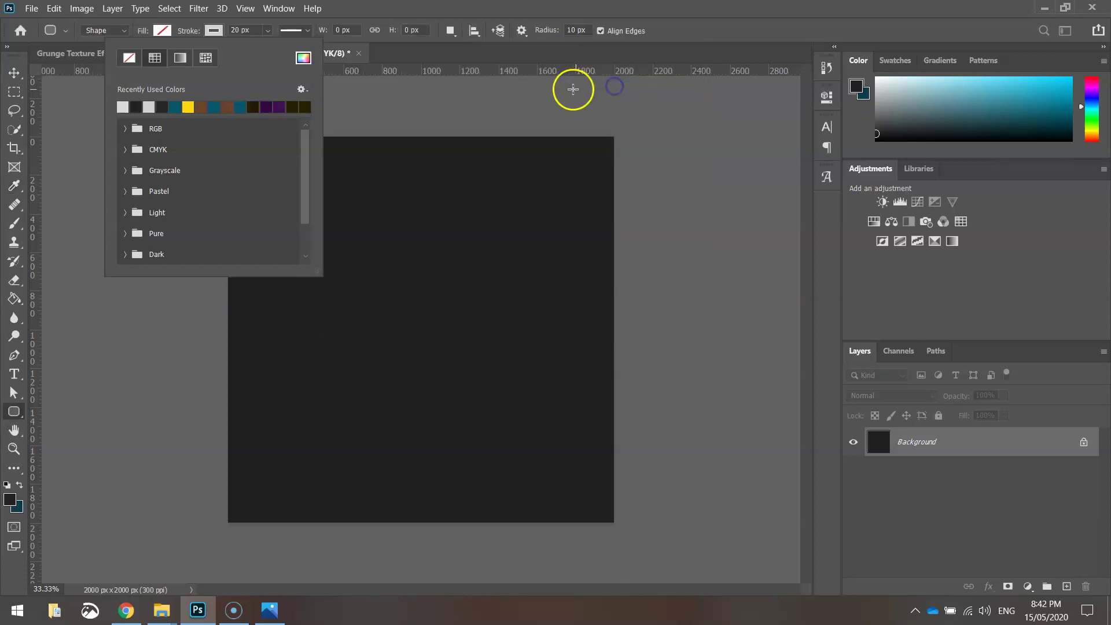
Create a 1000 x 1000 px rounded rectangle from the canvas center with 60 px corner radii and a 100 px stroke
{"action": "left_click", "coordinate": [253, 30]}
{"action": "double_click", "coordinate": [240, 28]}
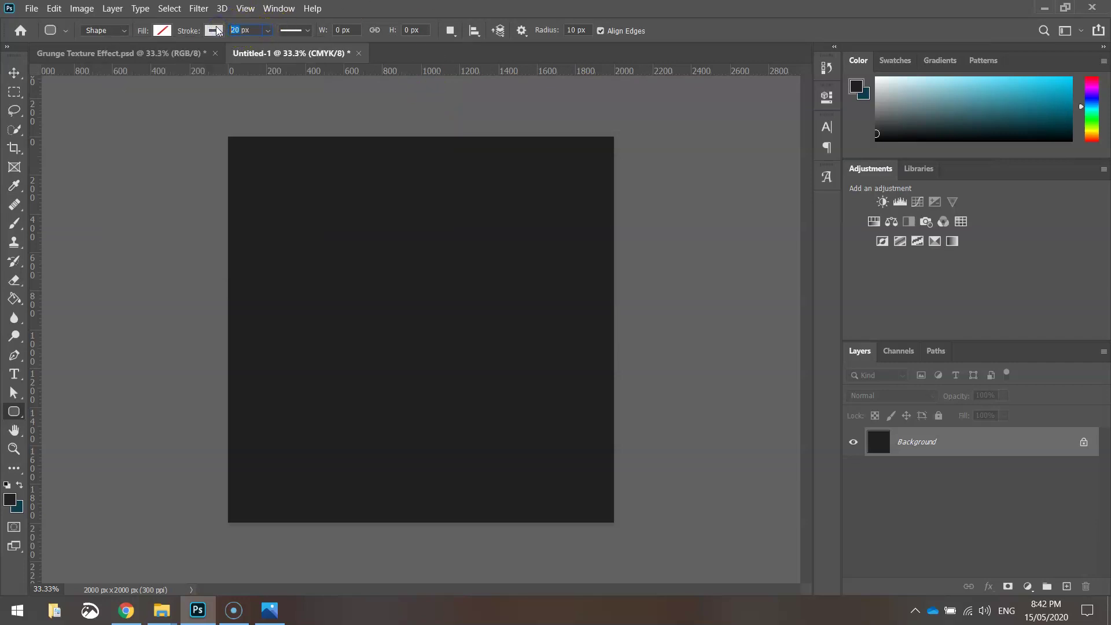
{"action": "type", "text": "10"}
{"action": "left_click", "coordinate": [226, 33]}
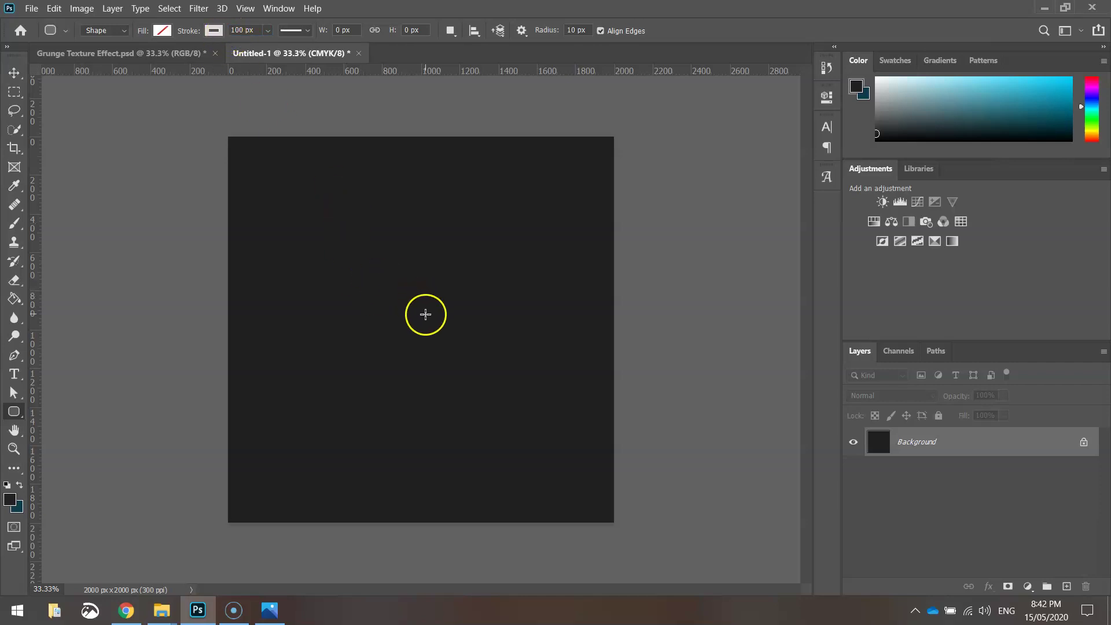
{"action": "left_click", "coordinate": [417, 317]}
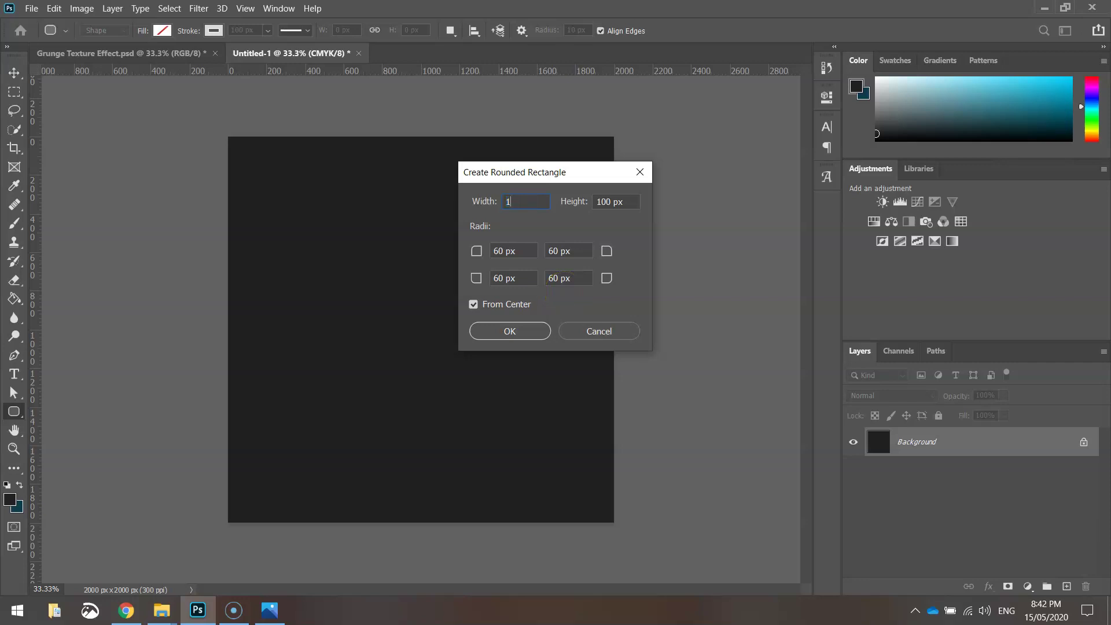
{"action": "key", "text": "Tab"}
{"action": "type", "text": "1000"}
{"action": "key", "text": "Tab"}
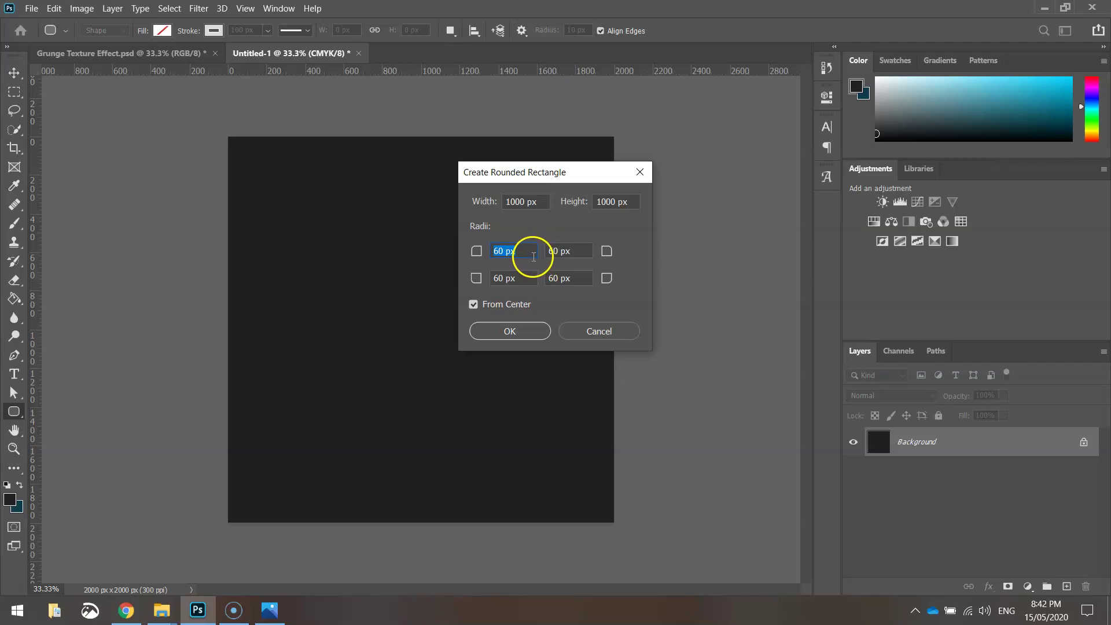
{"action": "left_click", "coordinate": [473, 305]}
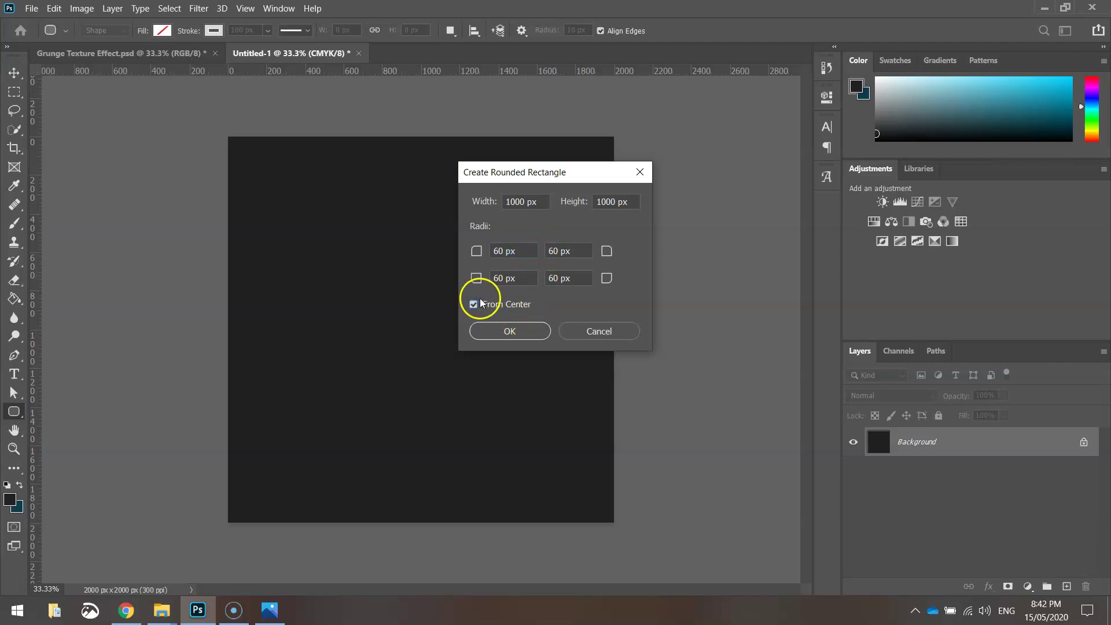
{"action": "left_click", "coordinate": [505, 332]}
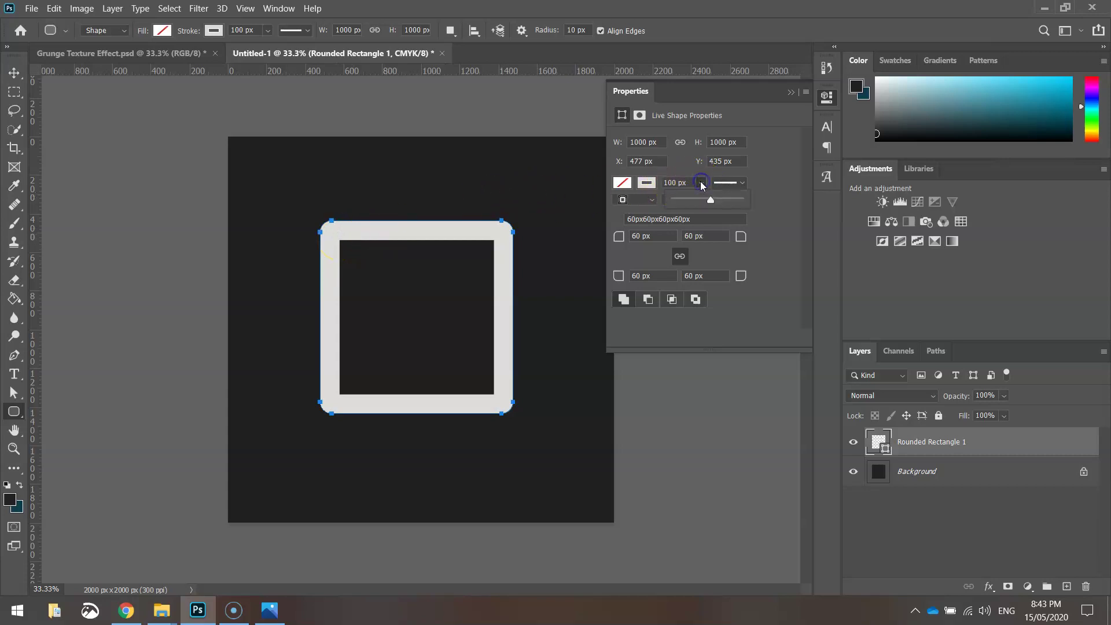
Reduce the rounded rectangle's stroke width to 40 px and close its shape properties
{"action": "left_click_drag", "start_coordinate": [708, 196], "coordinate": [695, 201]}
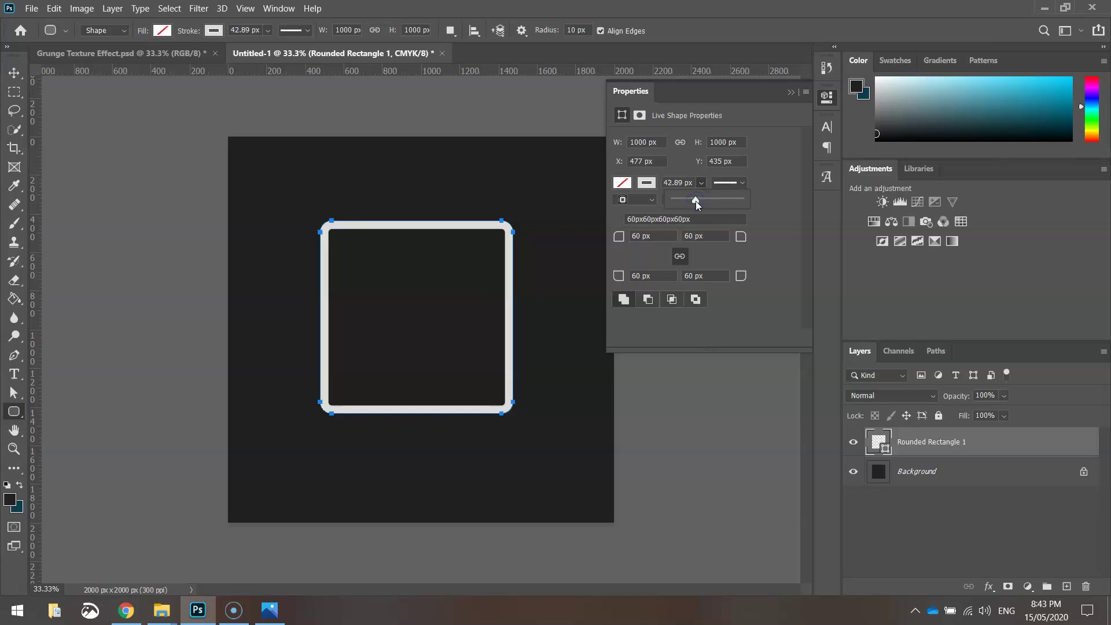
{"action": "left_click", "coordinate": [674, 182]}
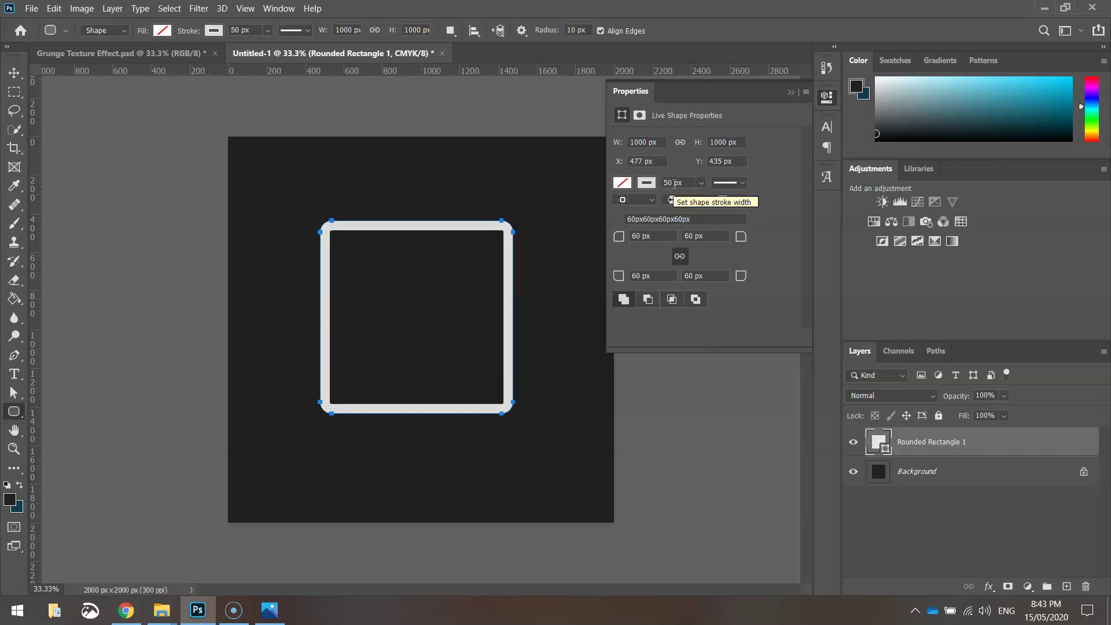
{"action": "left_click", "coordinate": [669, 182]}
{"action": "left_click", "coordinate": [665, 183]}
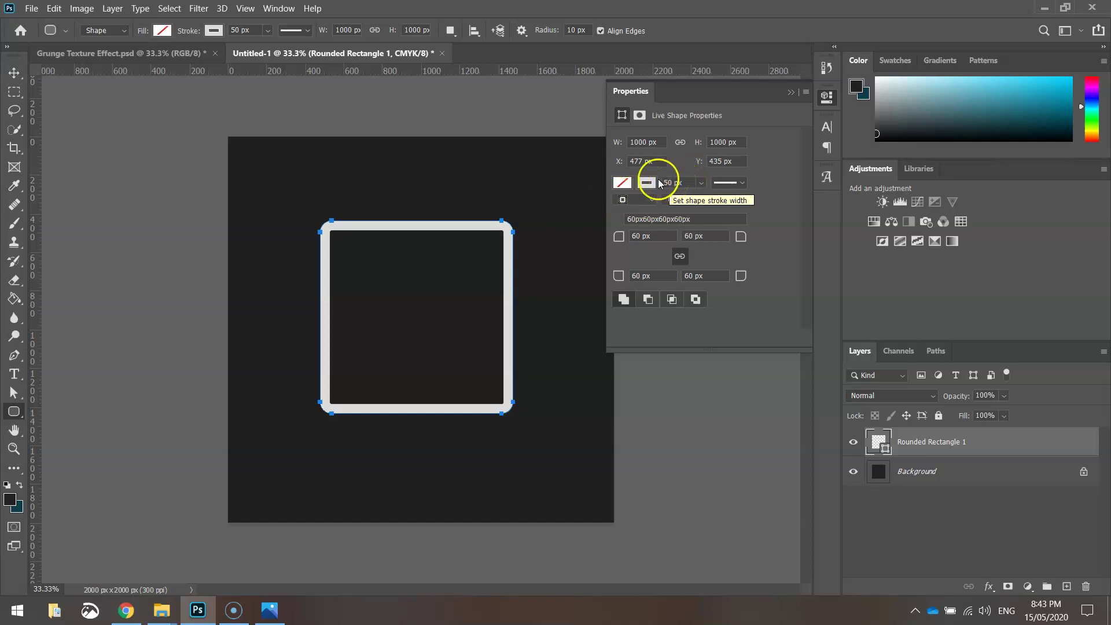
{"action": "left_click", "coordinate": [663, 183]}
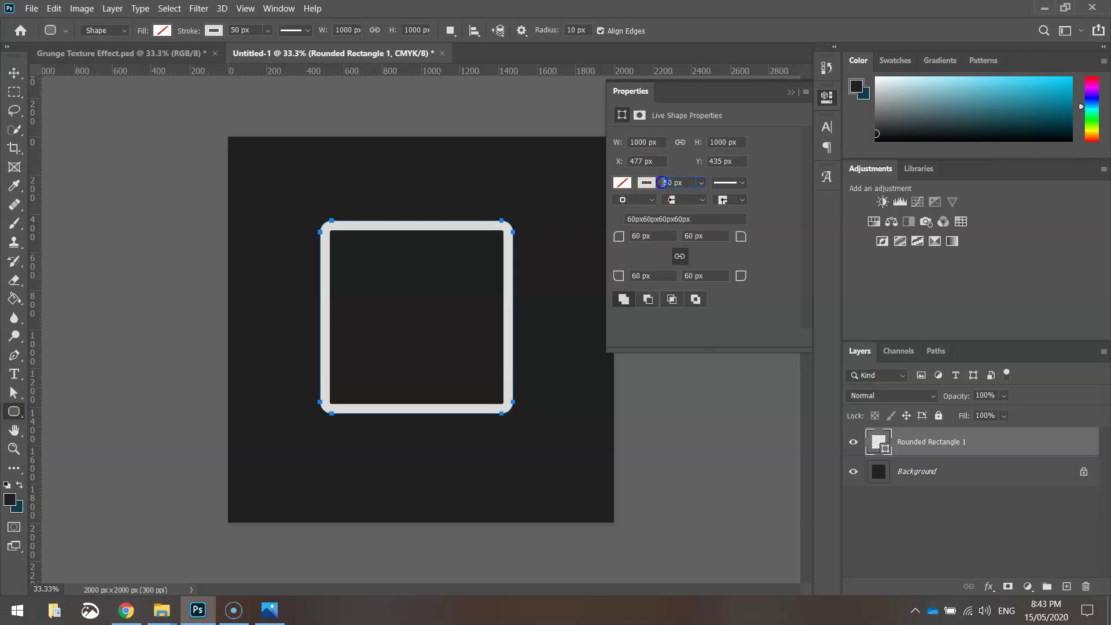
{"action": "left_click", "coordinate": [618, 172]}
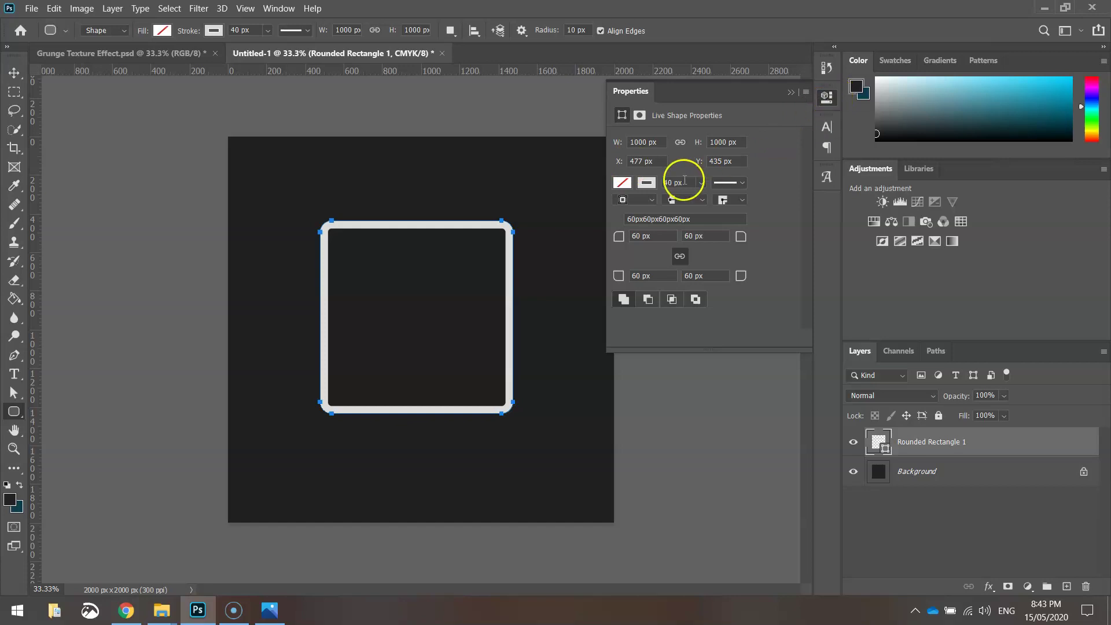
{"action": "left_click", "coordinate": [832, 102]}
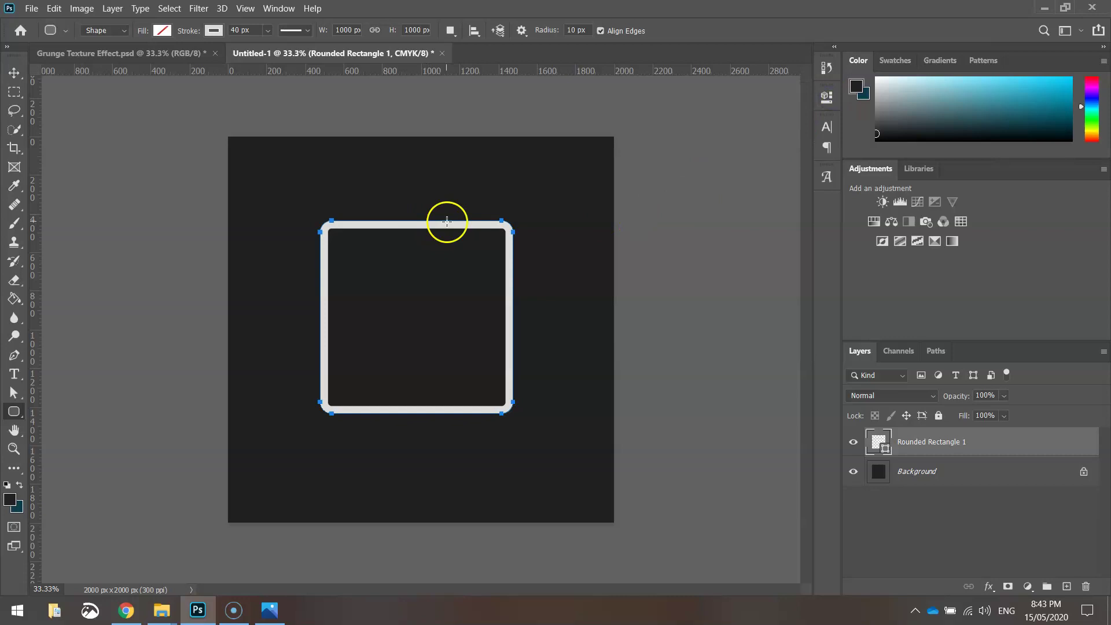
Rotate the rounded rectangle 45° to turn it into a diamond
{"action": "left_click", "coordinate": [12, 72]}
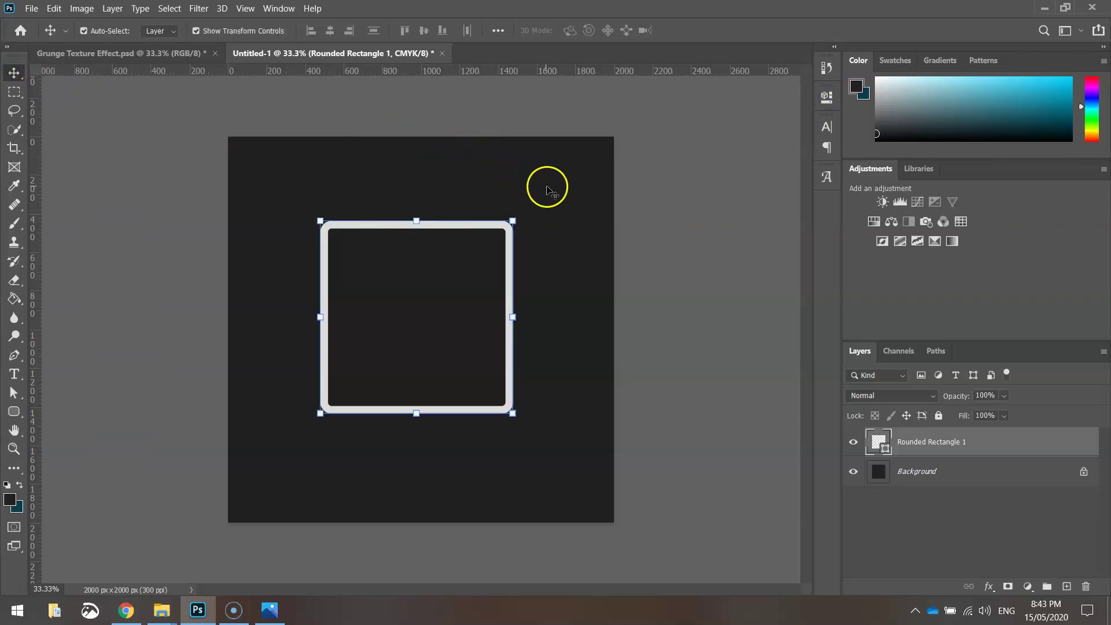
{"action": "left_click", "coordinate": [527, 210]}
{"action": "left_click_drag", "start_coordinate": [527, 209], "coordinate": [567, 320]}
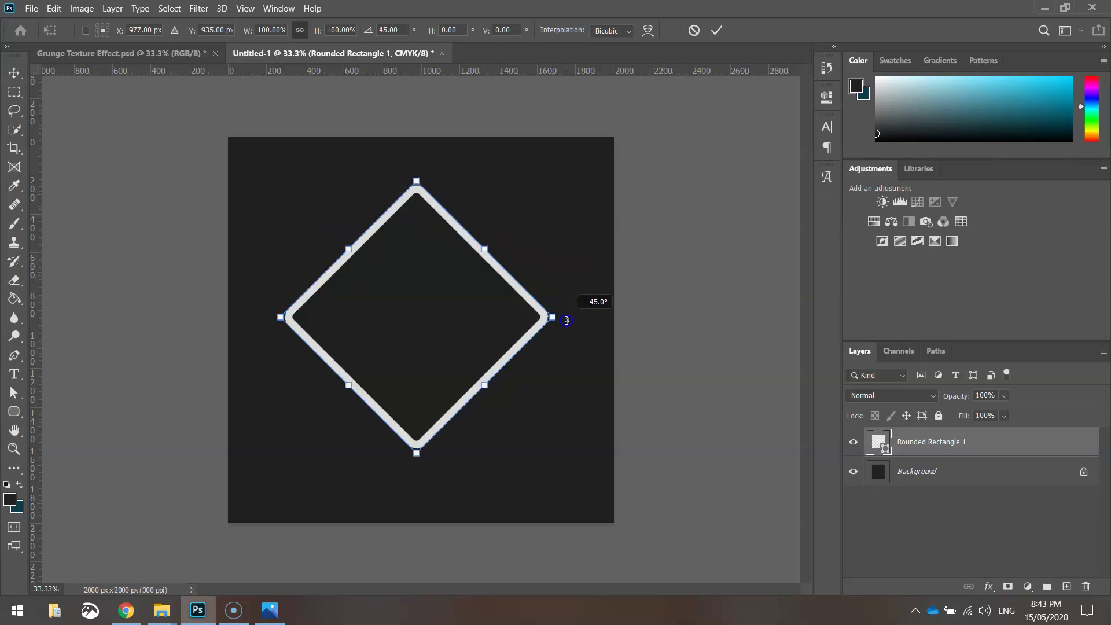
{"action": "left_click_drag", "start_coordinate": [567, 320], "coordinate": [567, 320]}
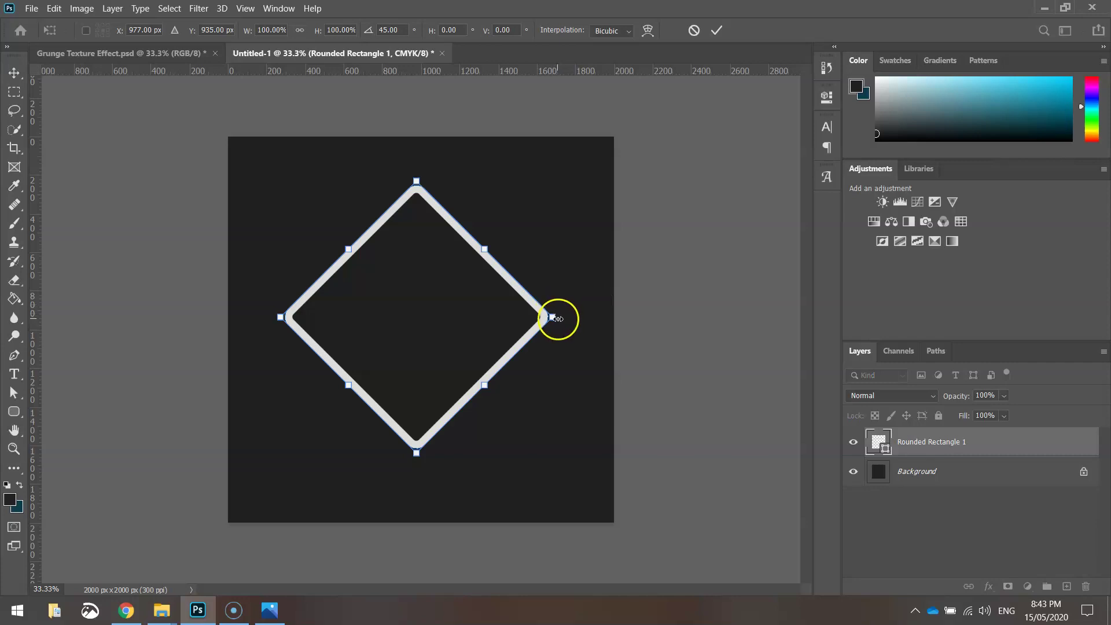
Scale the diamond proportionally to about 130%, center it on the canvas and apply the transformation
{"action": "left_click", "coordinate": [555, 318]}
{"action": "left_click_drag", "start_coordinate": [555, 318], "coordinate": [596, 323]}
{"action": "left_click_drag", "start_coordinate": [441, 310], "coordinate": [449, 319]}
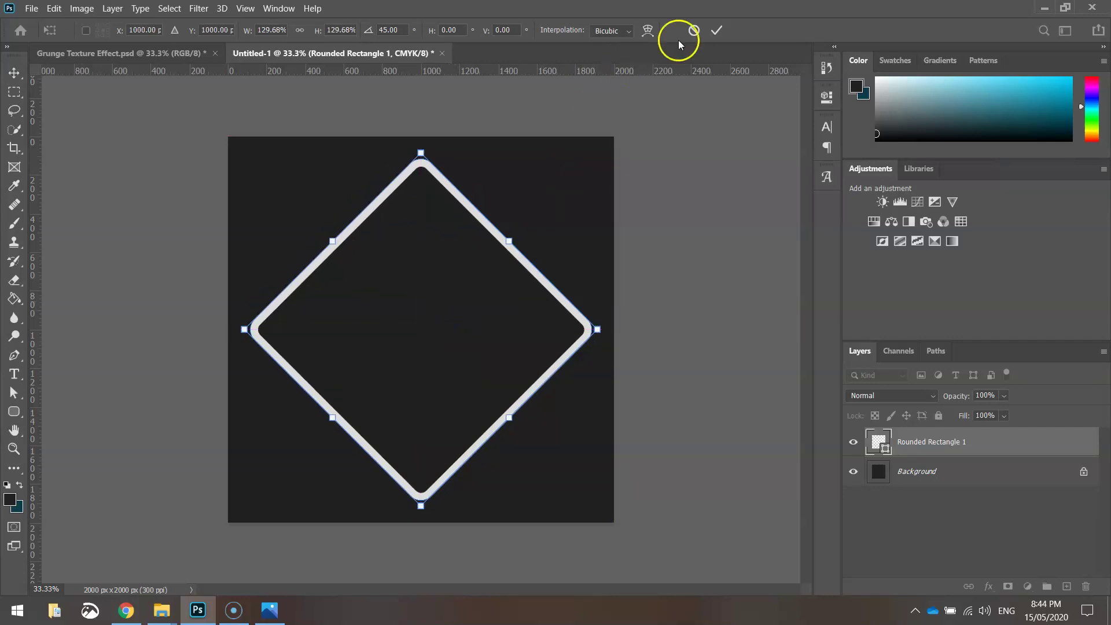
{"action": "left_click", "coordinate": [714, 30]}
{"action": "left_click", "coordinate": [681, 191]}
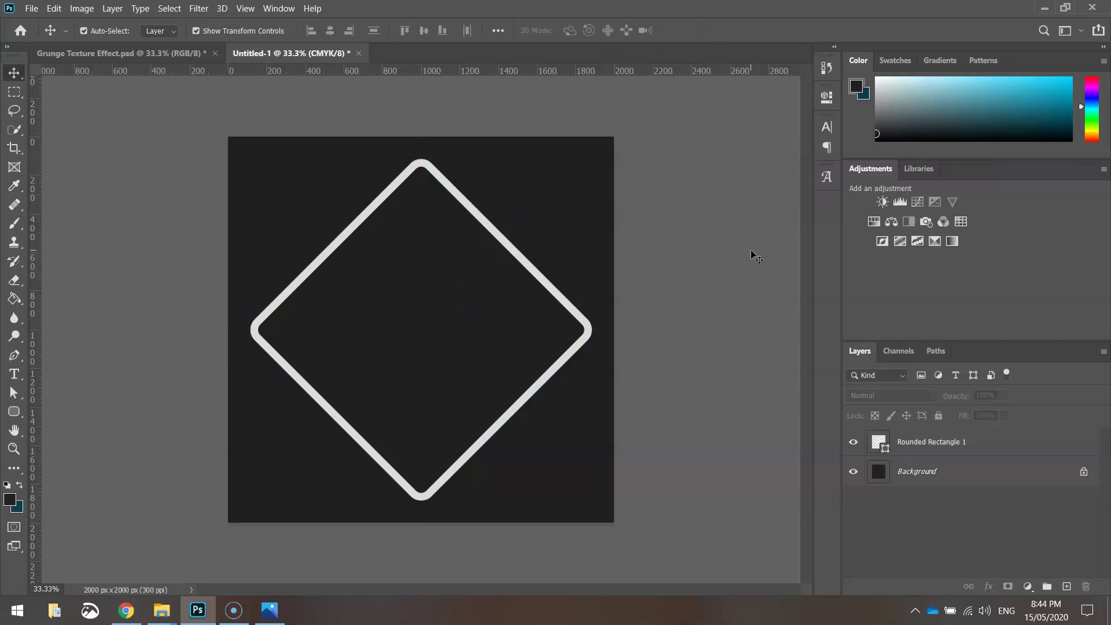
Set the Type tool's font to cafeta
{"action": "left_click", "coordinate": [13, 375]}
{"action": "left_click", "coordinate": [82, 368]}
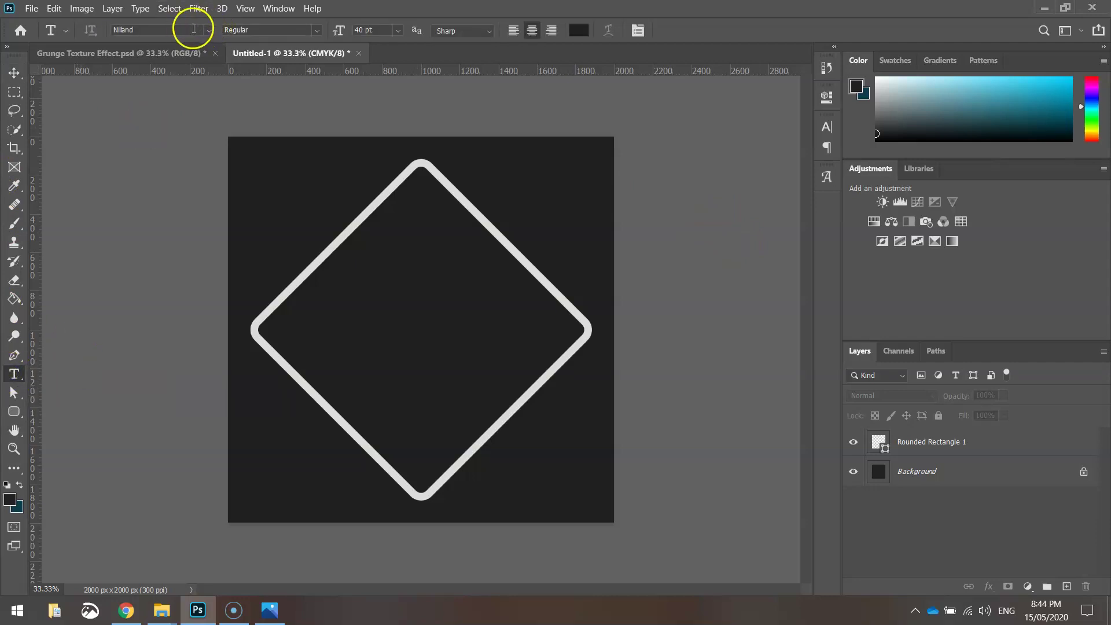
{"action": "left_click", "coordinate": [208, 30]}
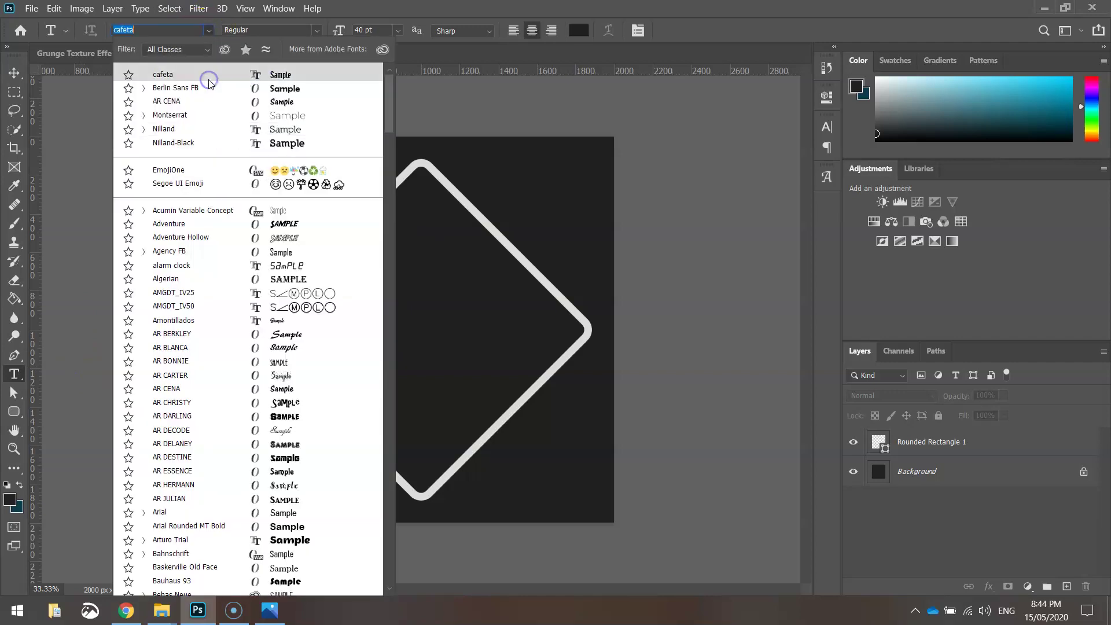
{"action": "left_click", "coordinate": [174, 76]}
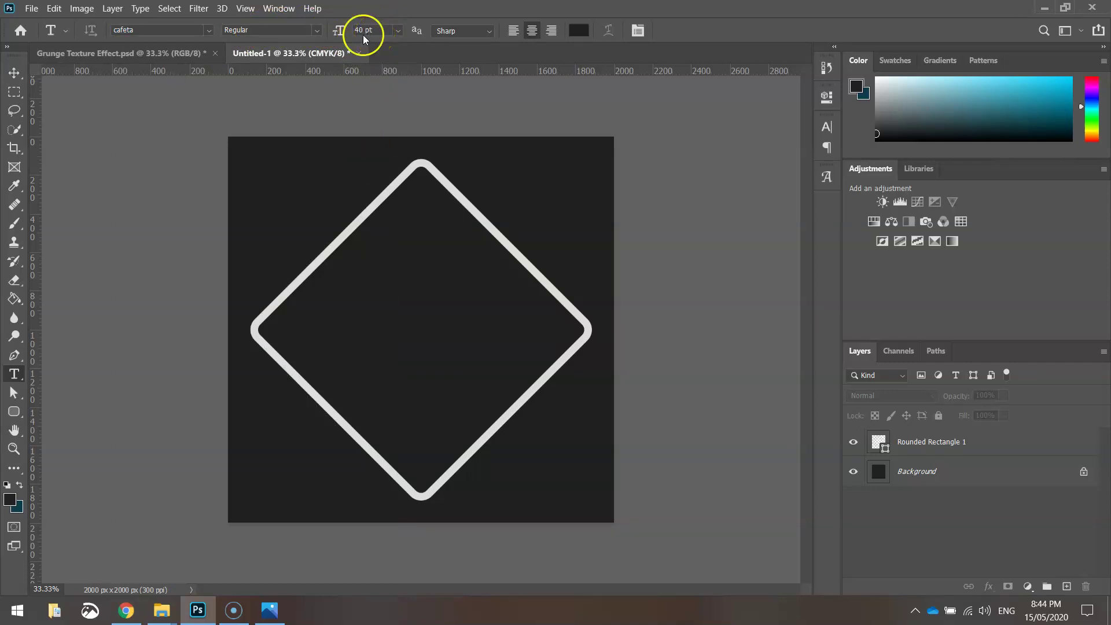
Set the text color to muted gold cfb265
{"action": "left_click", "coordinate": [577, 30]}
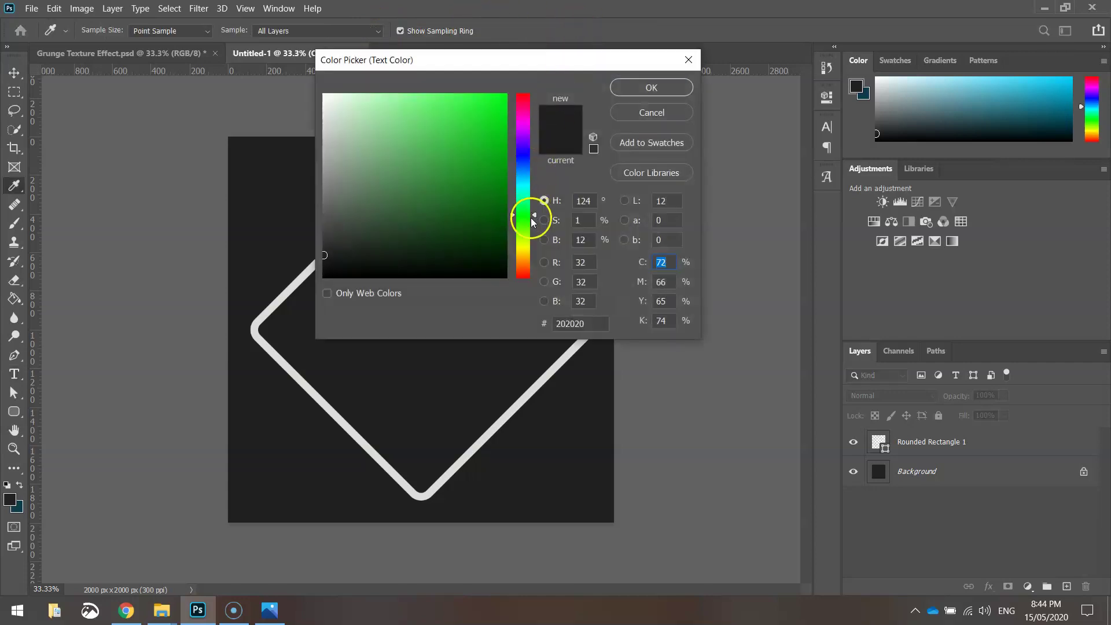
{"action": "left_click_drag", "start_coordinate": [528, 218], "coordinate": [526, 253]}
{"action": "left_click", "coordinate": [463, 156]}
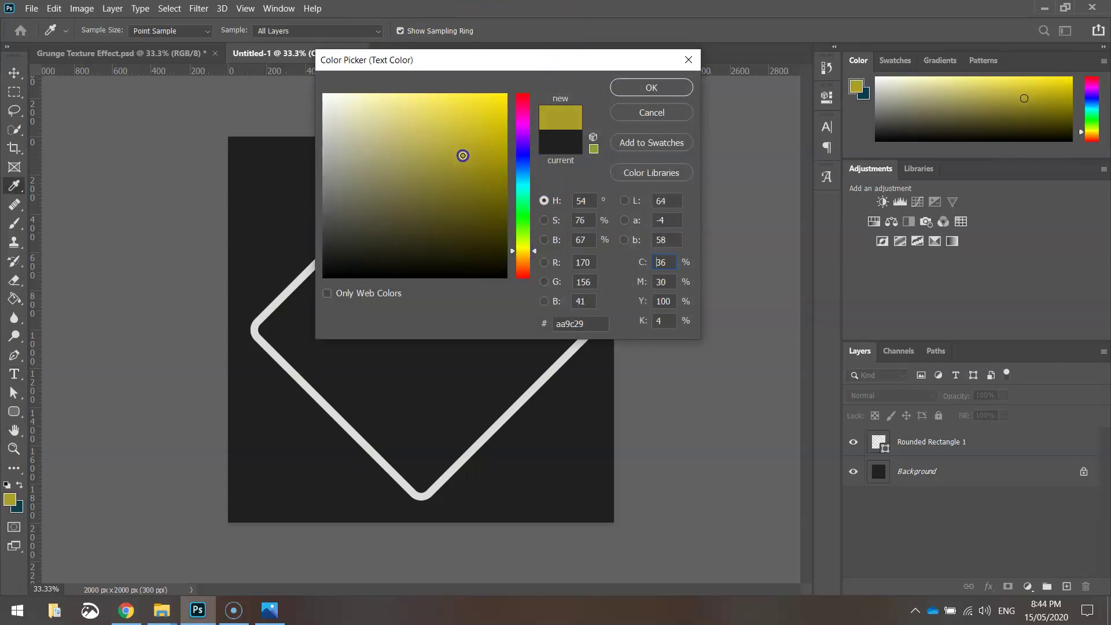
{"action": "left_click", "coordinate": [519, 253]}
{"action": "left_click_drag", "start_coordinate": [520, 253], "coordinate": [519, 256]}
{"action": "left_click_drag", "start_coordinate": [451, 150], "coordinate": [418, 128]}
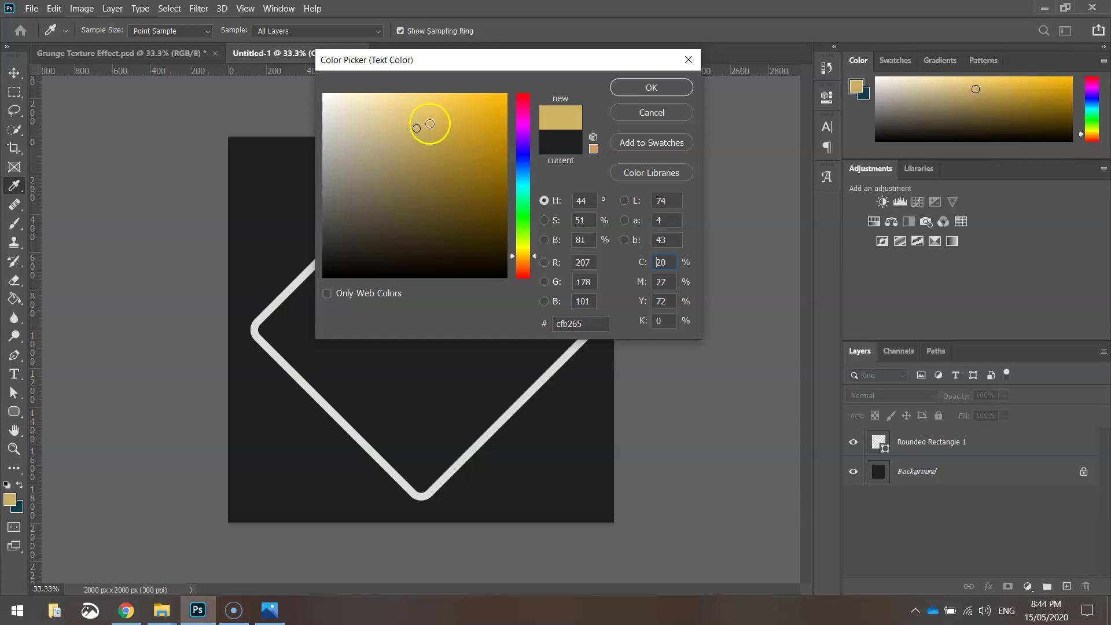
{"action": "left_click", "coordinate": [647, 87]}
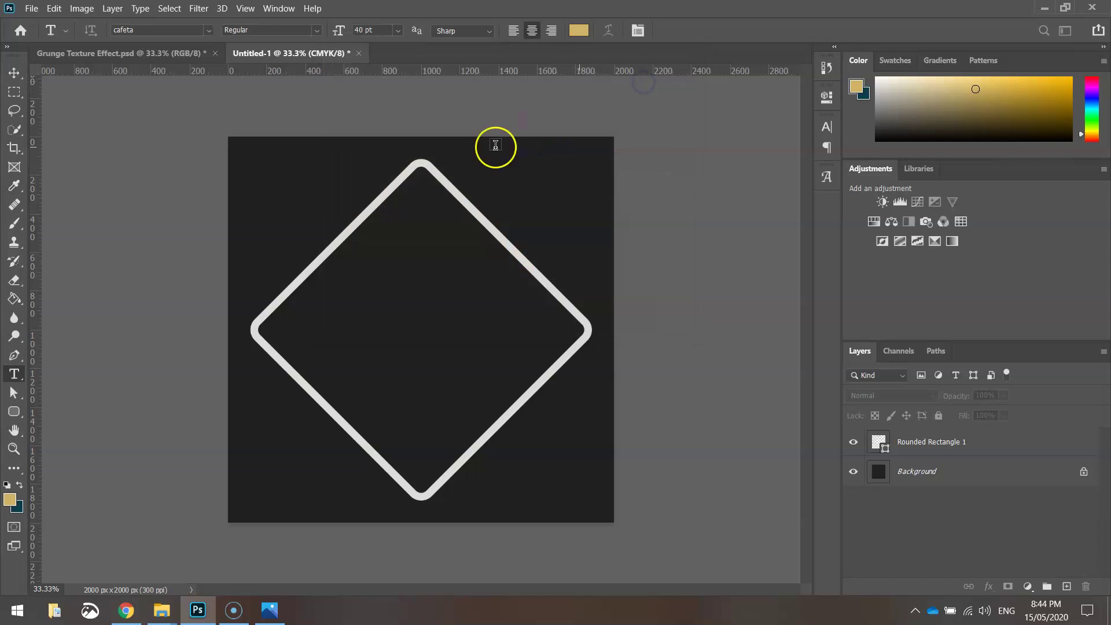
Add the text "THE GRIND" and position it horizontally centered inside the diamond, slightly above its middle
{"action": "left_click", "coordinate": [263, 183]}
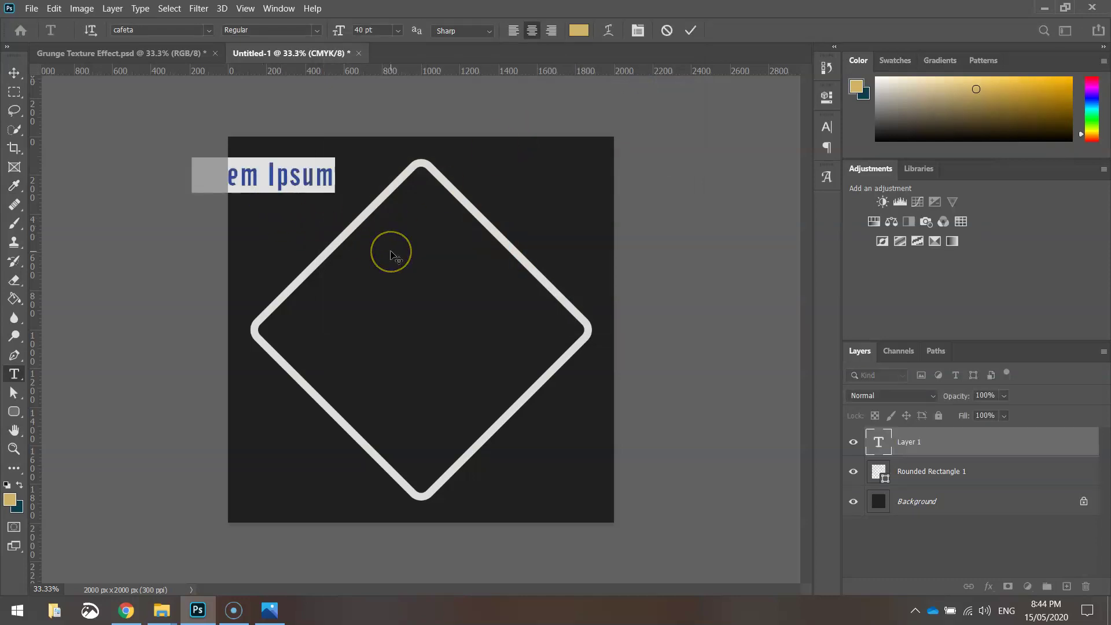
{"action": "type", "text": "THE"}
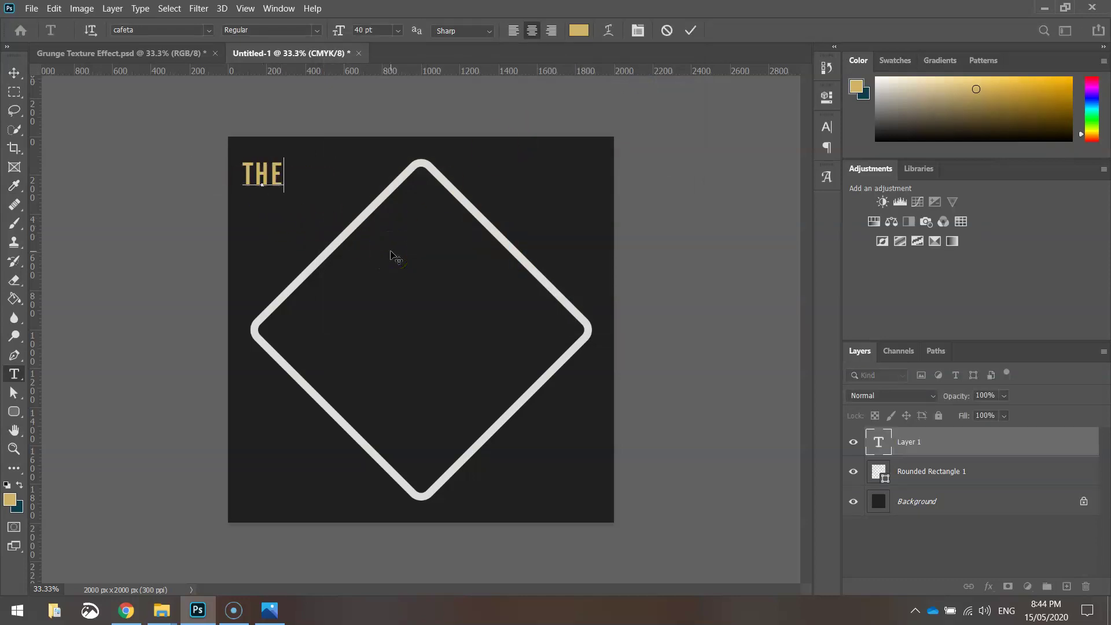
{"action": "type", "text": " GRIND"}
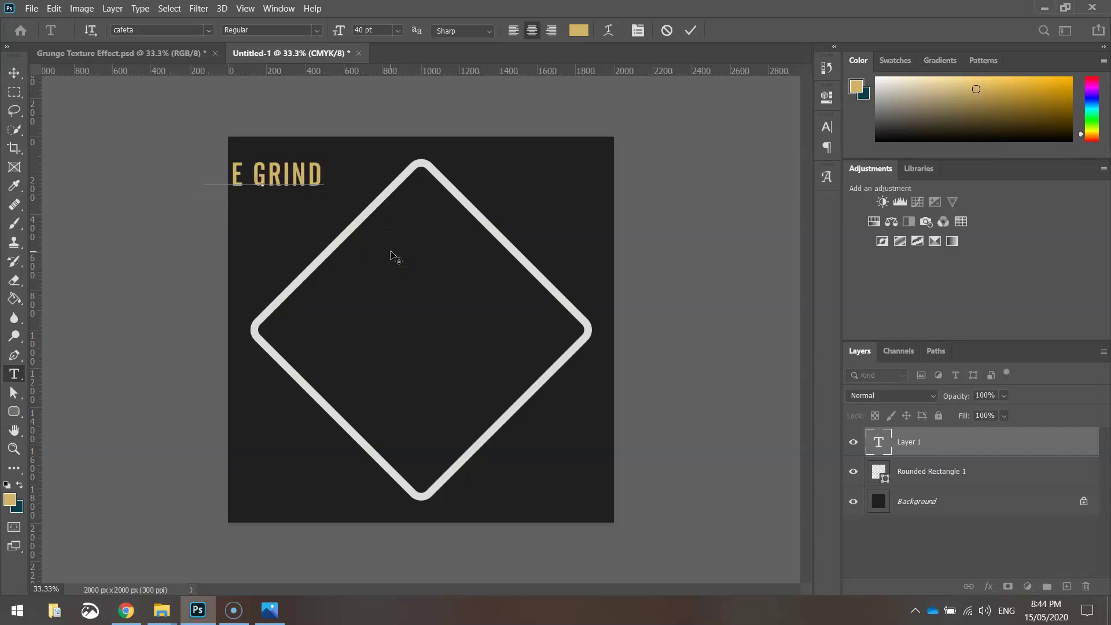
{"action": "left_click", "coordinate": [14, 70]}
{"action": "left_click_drag", "start_coordinate": [293, 186], "coordinate": [442, 318]}
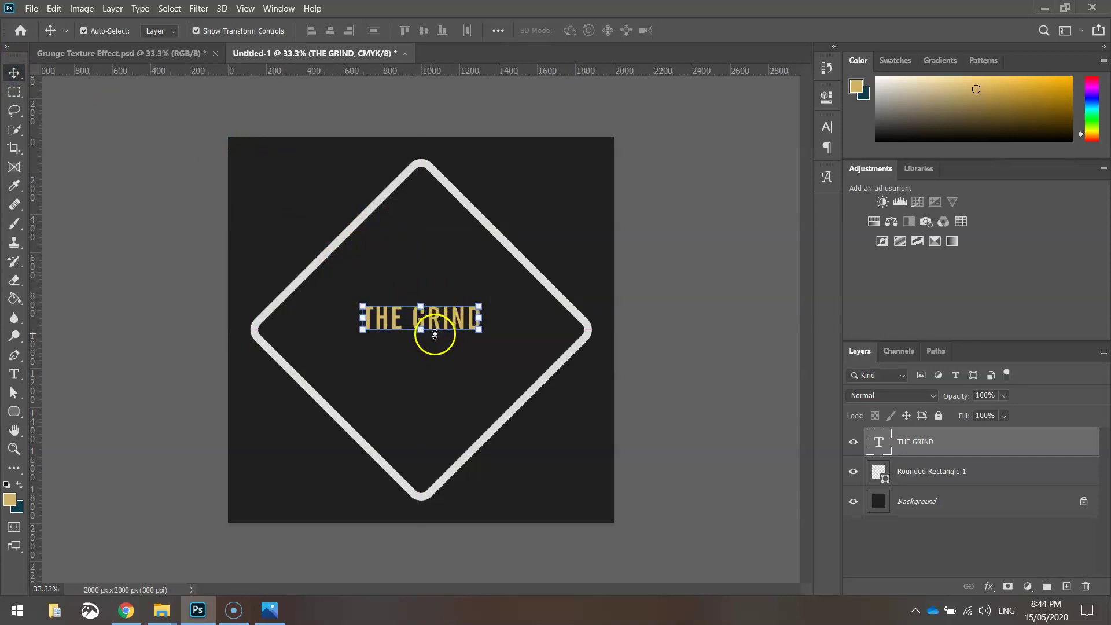
Set the THE GRIND text to a font size of 60 pt with 200 tracking
{"action": "key", "text": "t"}
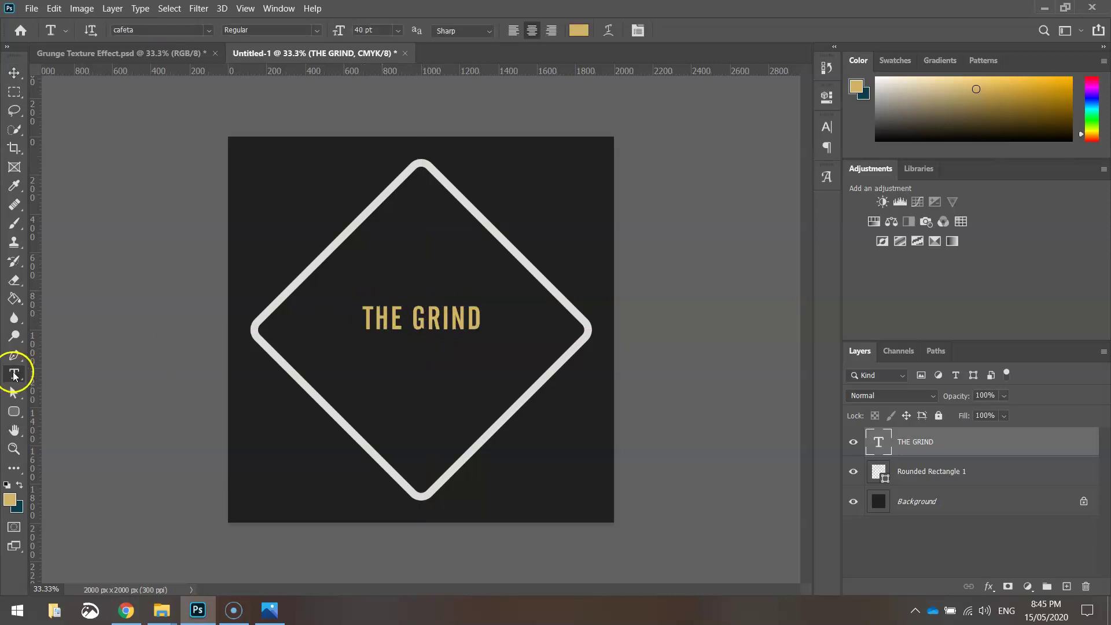
{"action": "left_click_drag", "start_coordinate": [365, 318], "coordinate": [526, 316]}
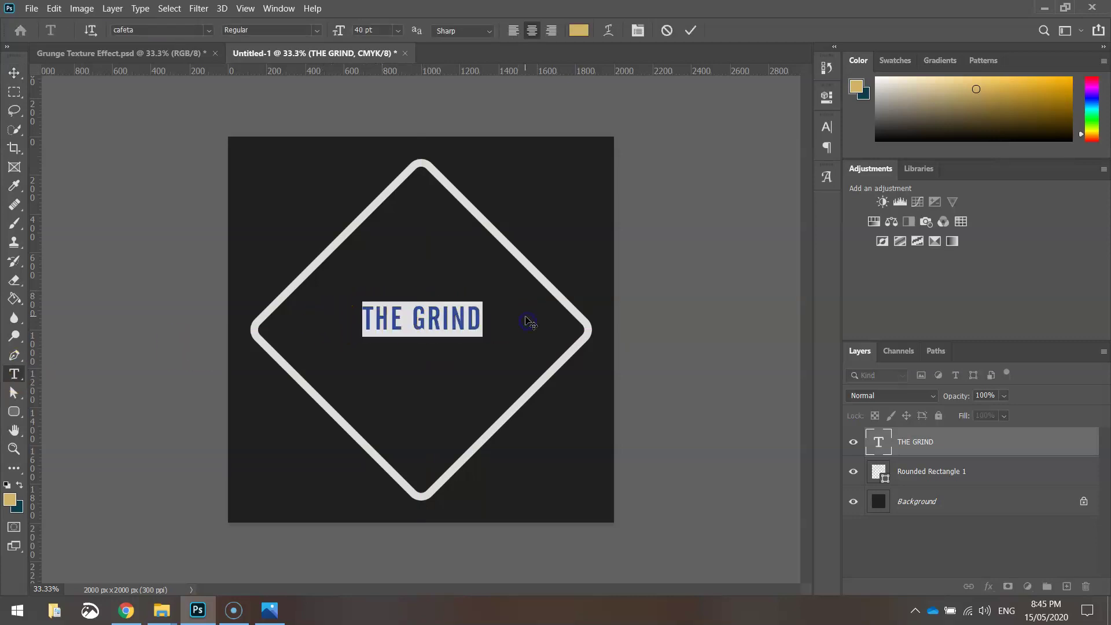
{"action": "left_click", "coordinate": [826, 125]}
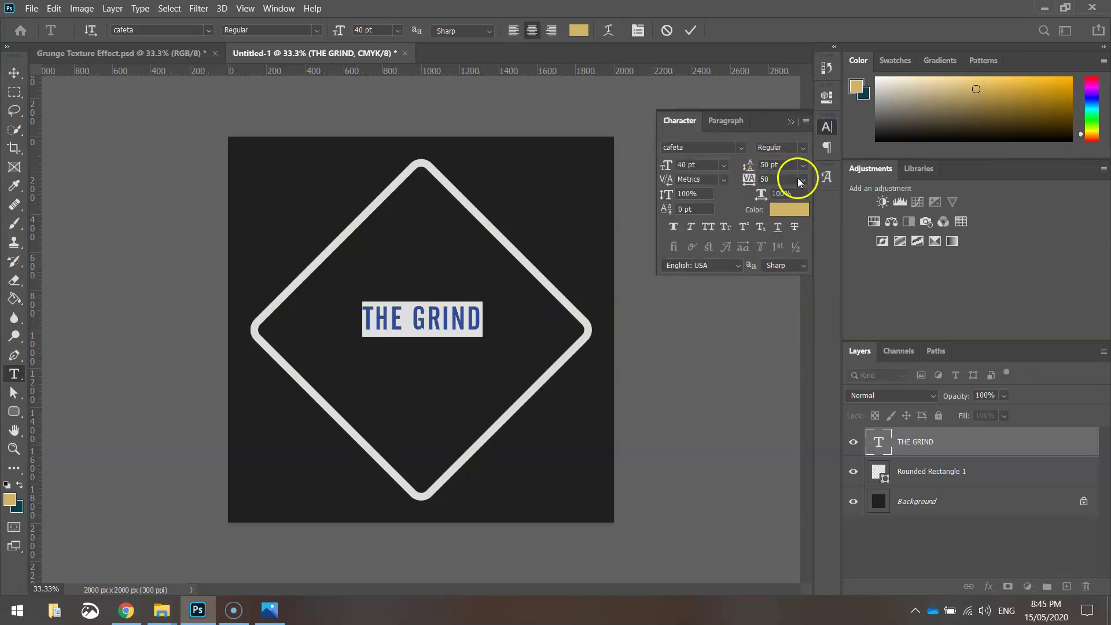
{"action": "left_click", "coordinate": [724, 165]}
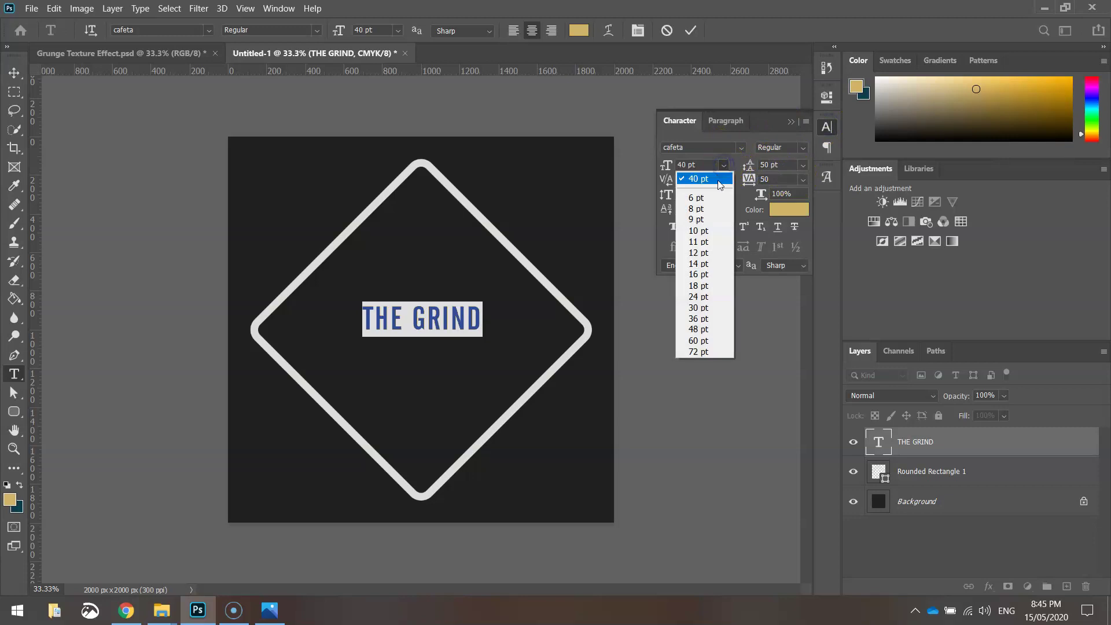
{"action": "left_click", "coordinate": [700, 341]}
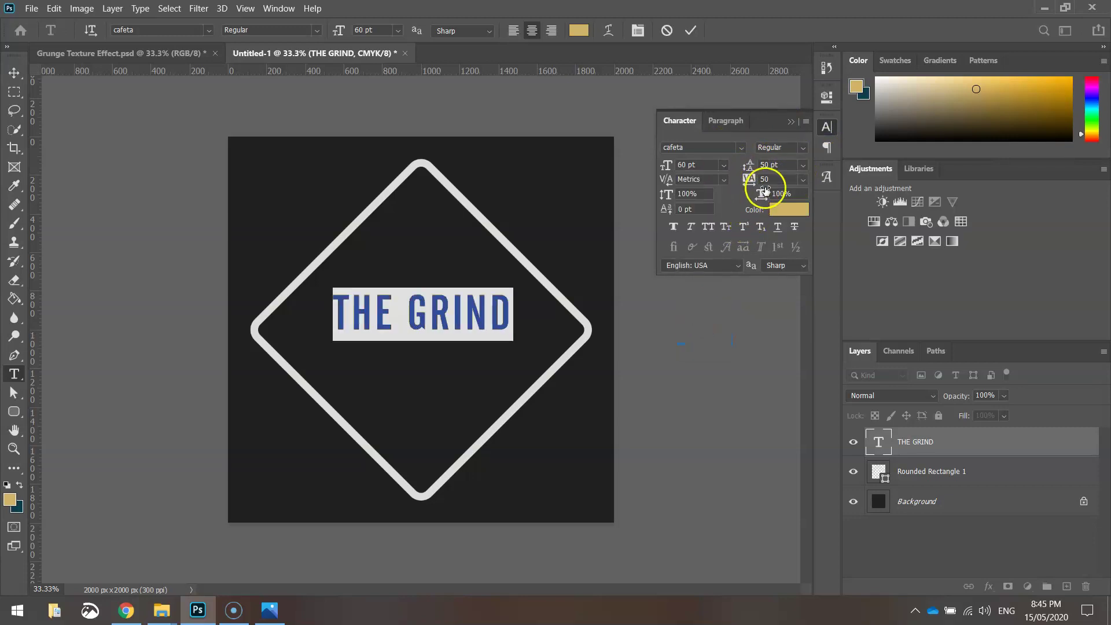
{"action": "left_click", "coordinate": [803, 180]}
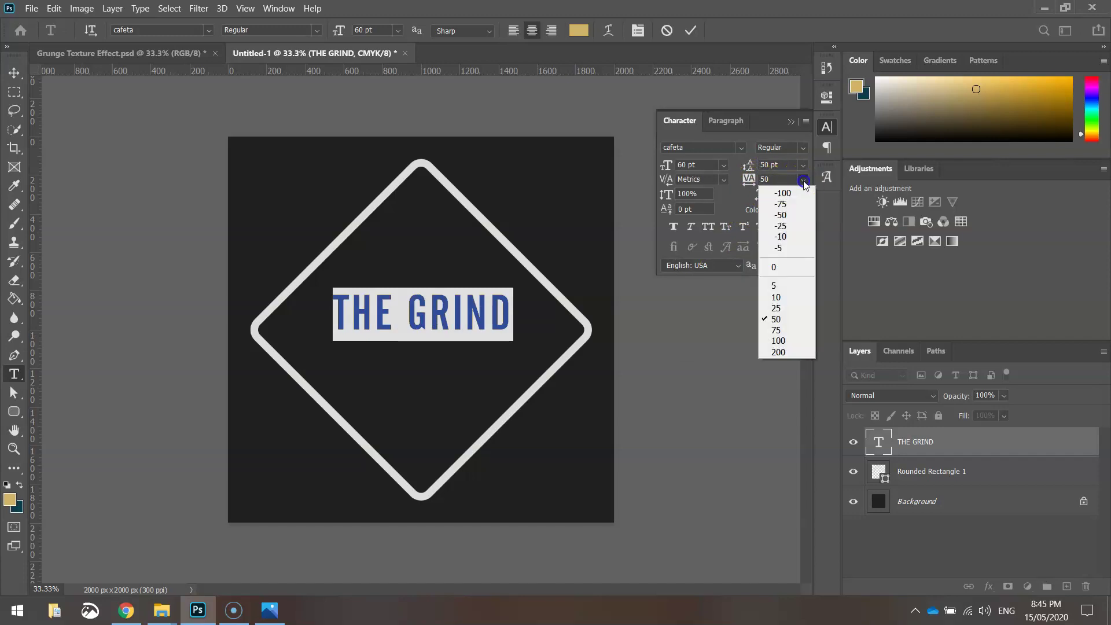
{"action": "left_click", "coordinate": [782, 353]}
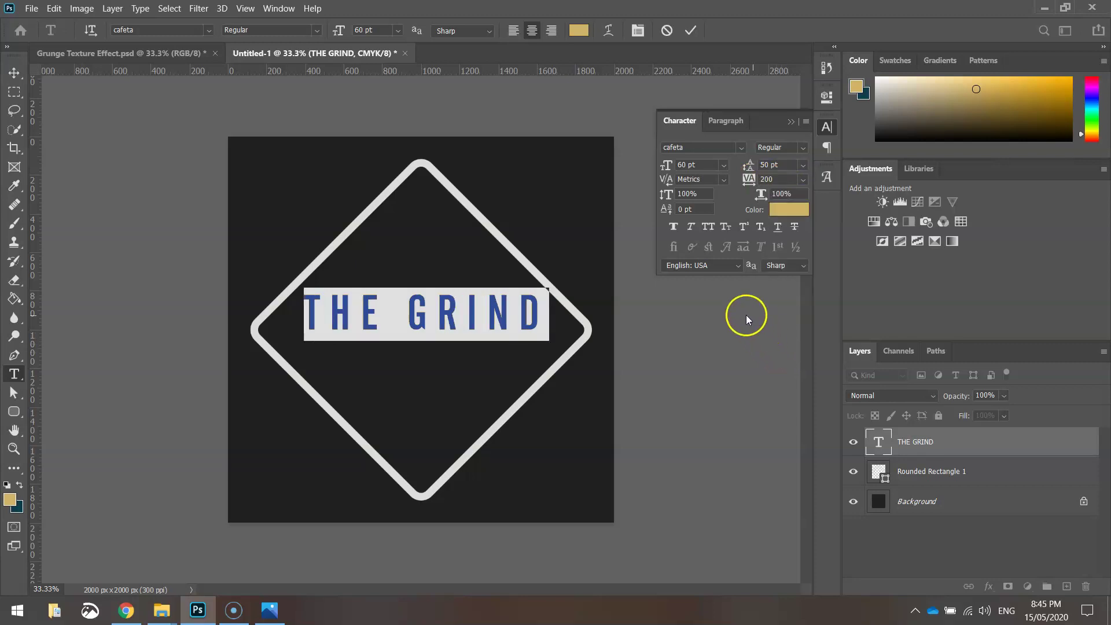
Move the THE GRIND text straight down to the diamond's vertical center and leave it selected
{"action": "left_click", "coordinate": [14, 73]}
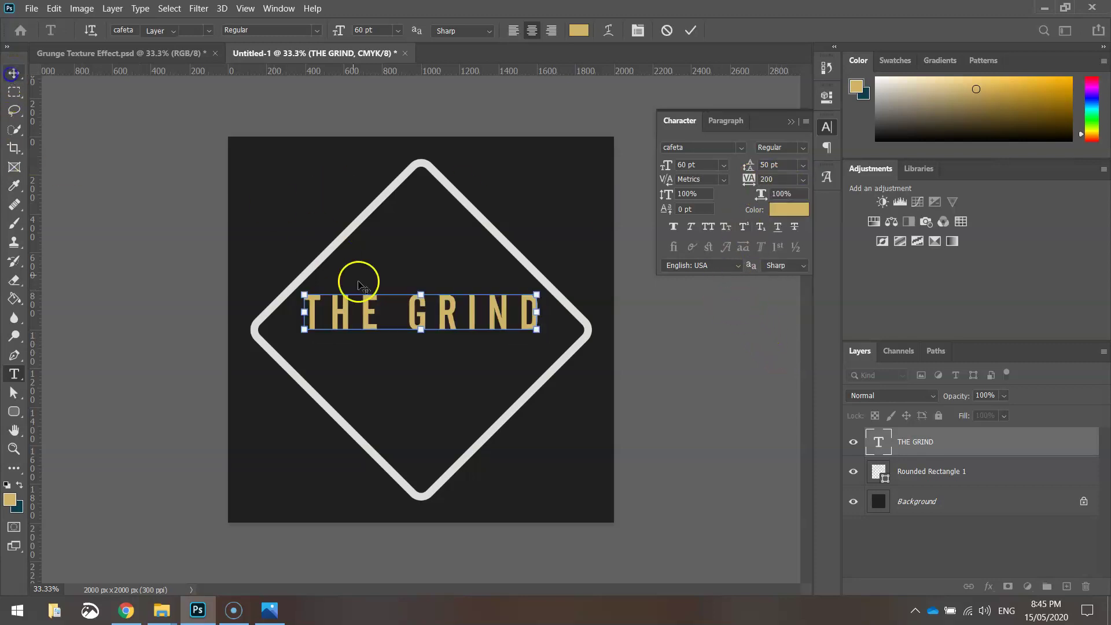
{"action": "left_click_drag", "start_coordinate": [415, 317], "coordinate": [416, 334]}
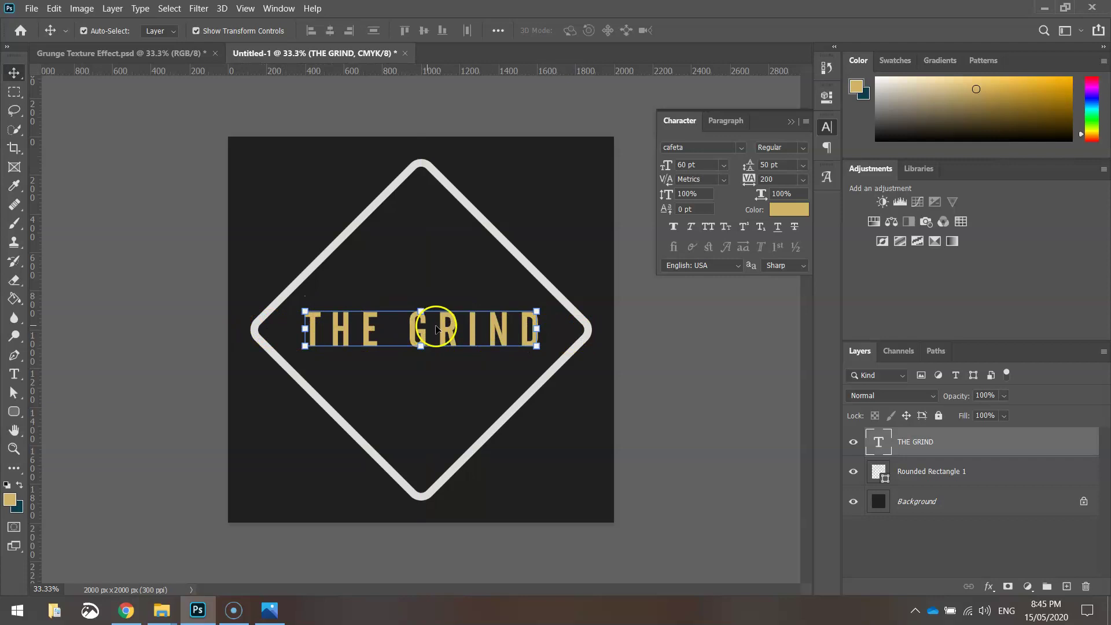
{"action": "left_click", "coordinate": [555, 272]}
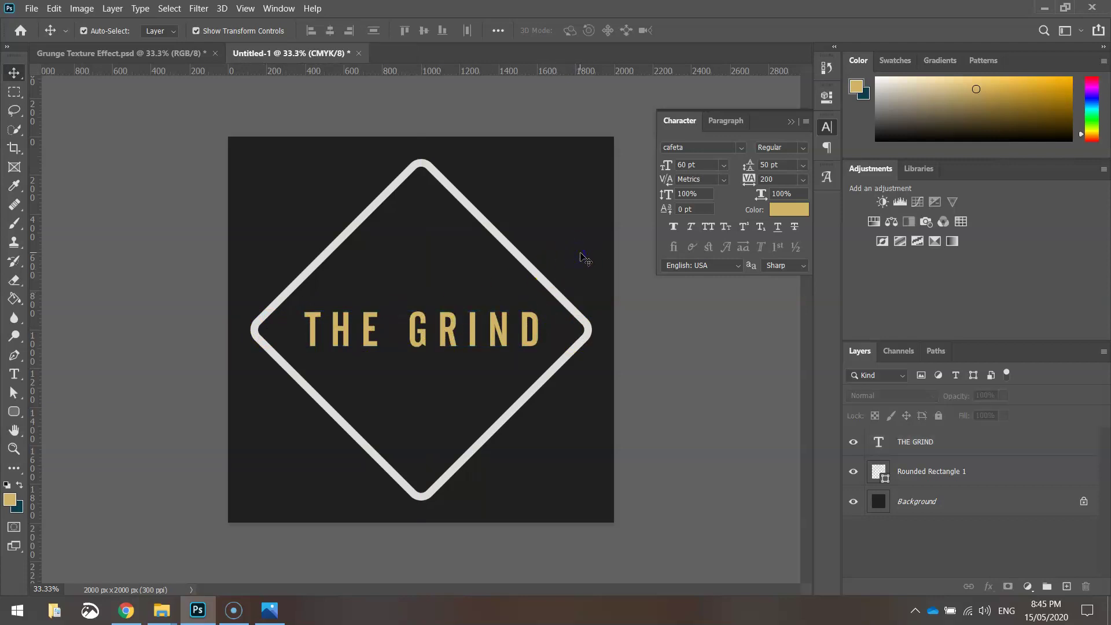
{"action": "left_click", "coordinate": [457, 334]}
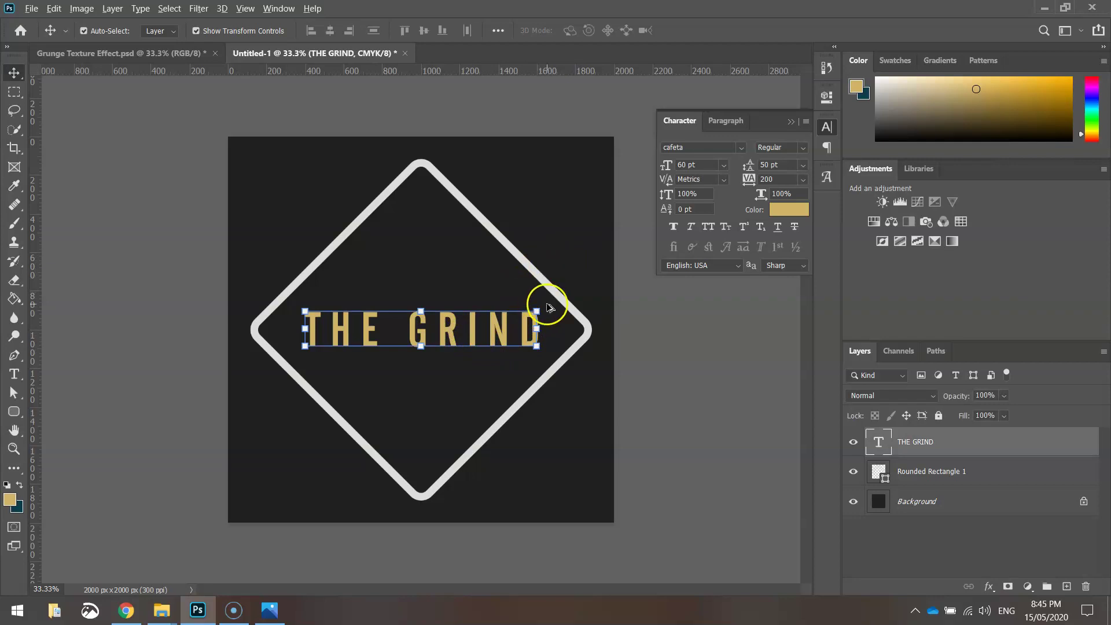
{"action": "left_click", "coordinate": [705, 164]}
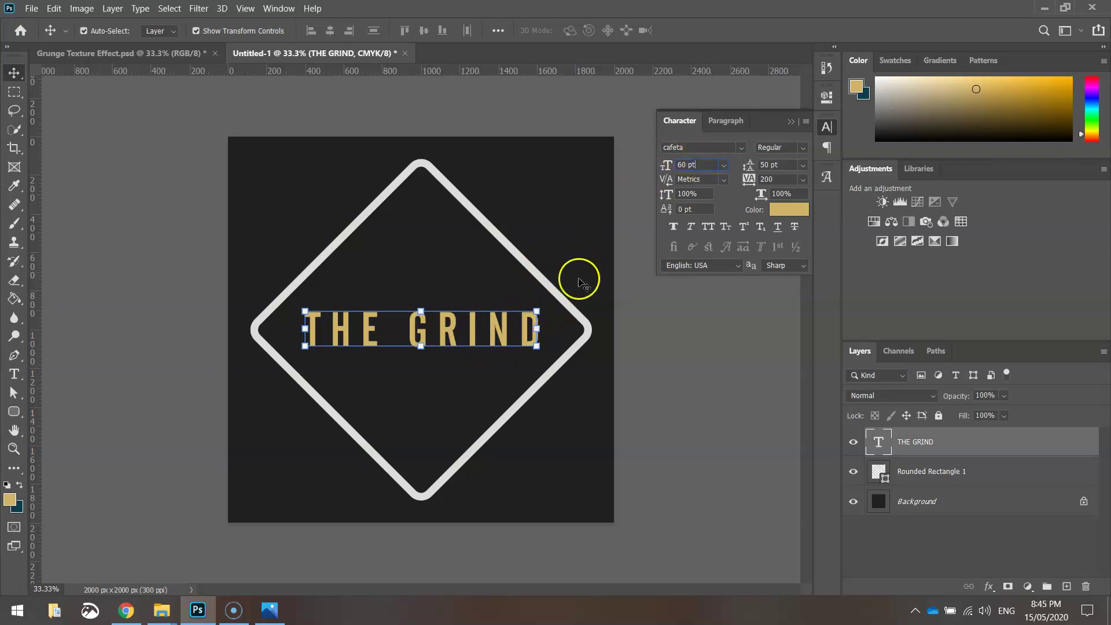
{"action": "key", "text": "ctrl+t"}
{"action": "left_click", "coordinate": [545, 311], "text": "alt"}
{"action": "left_click_drag", "start_coordinate": [546, 311], "coordinate": [558, 302]}
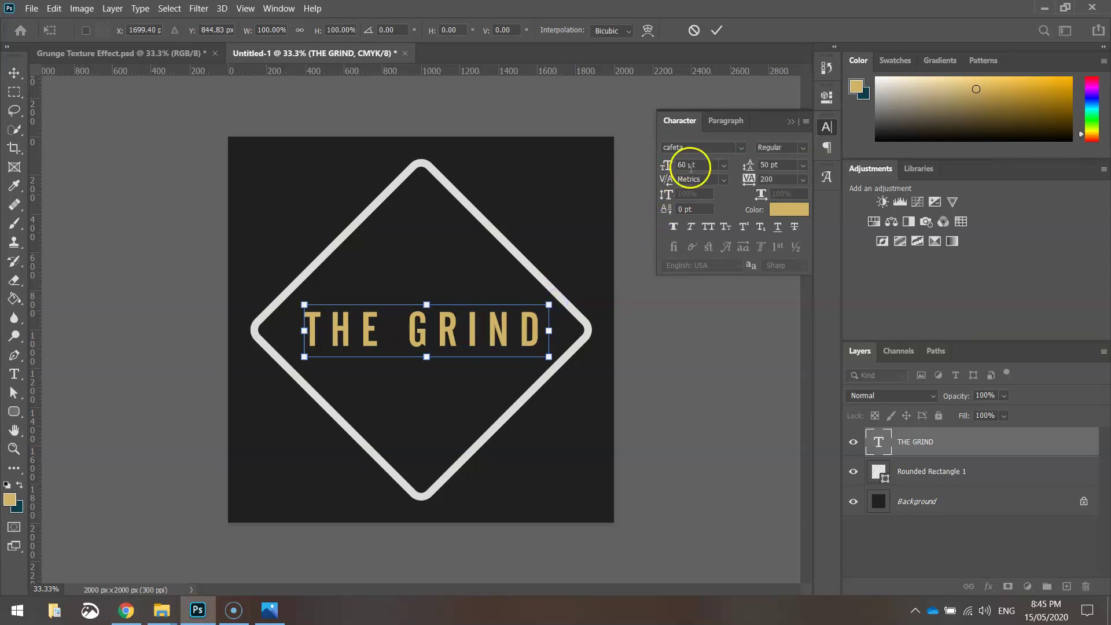
{"action": "left_click", "coordinate": [694, 30]}
Increase the THE GRIND text's font size to 67 pt and deselect the layer
{"action": "left_click", "coordinate": [707, 168]}
{"action": "key", "text": "Up"}
{"action": "key", "text": "Up"}
{"action": "key", "text": "Up"}
{"action": "key", "text": "Up"}
{"action": "key", "text": "Up"}
{"action": "key", "text": "Up"}
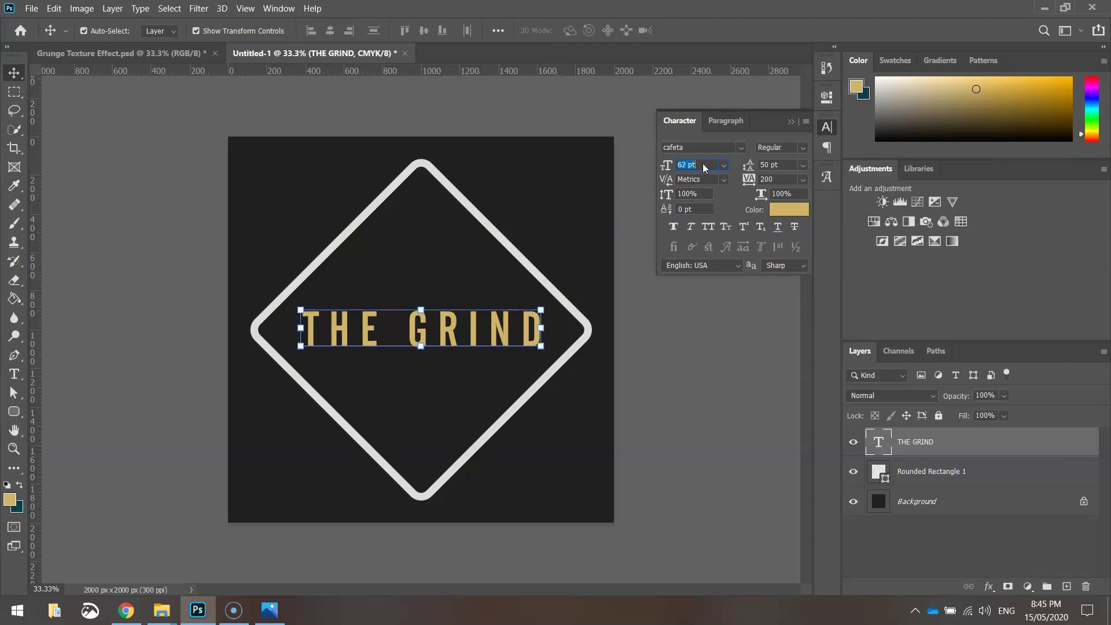
{"action": "key", "text": "Up"}
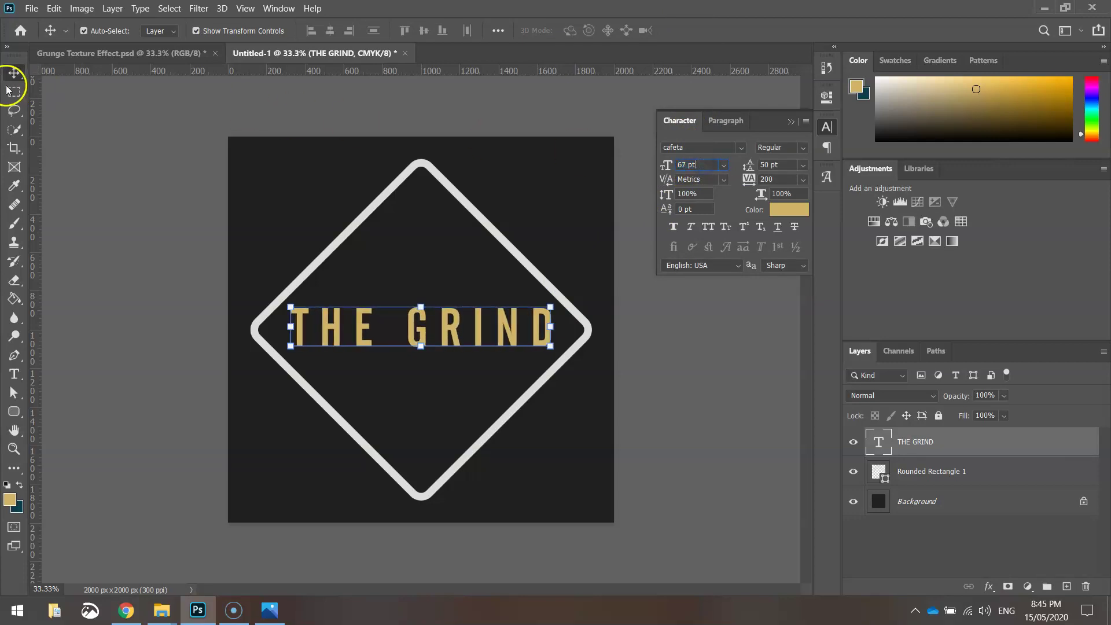
{"action": "left_click", "coordinate": [114, 136]}
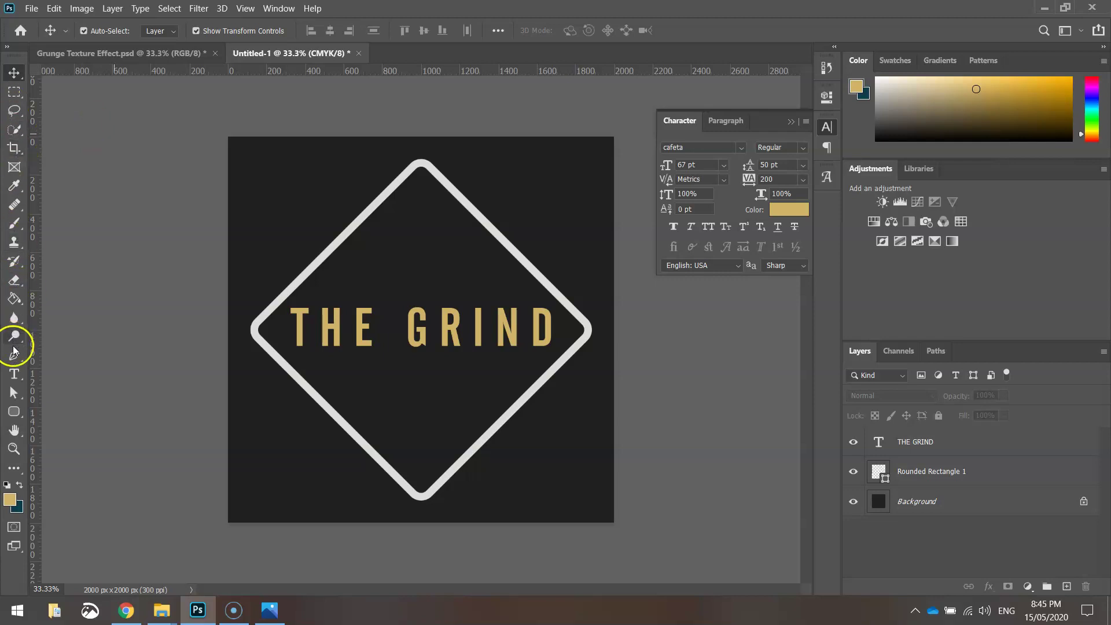
Set the Type tool's text color to light gray dbdcda, sampled from the diamond frame
{"action": "left_click", "coordinate": [14, 374]}
{"action": "left_click", "coordinate": [579, 30]}
{"action": "left_click", "coordinate": [327, 115]}
{"action": "mouse_move", "coordinate": [328, 116]}
{"action": "left_mouse_down"}
{"action": "mouse_move", "coordinate": [304, 90]}
{"action": "mouse_move", "coordinate": [306, 118]}
{"action": "left_mouse_up"}
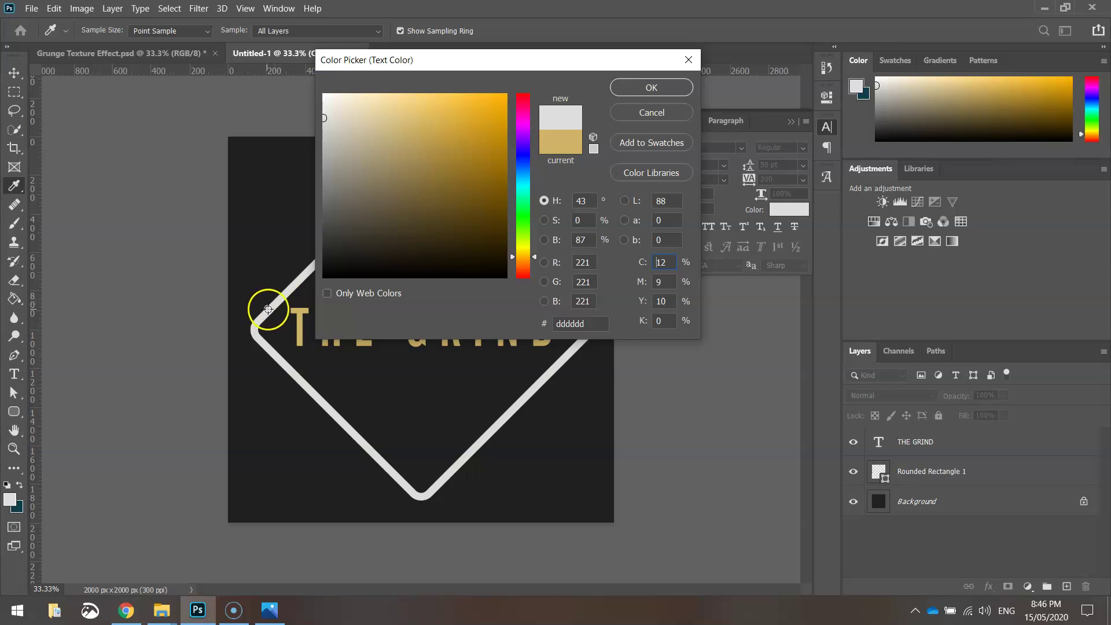
{"action": "left_click", "coordinate": [283, 298]}
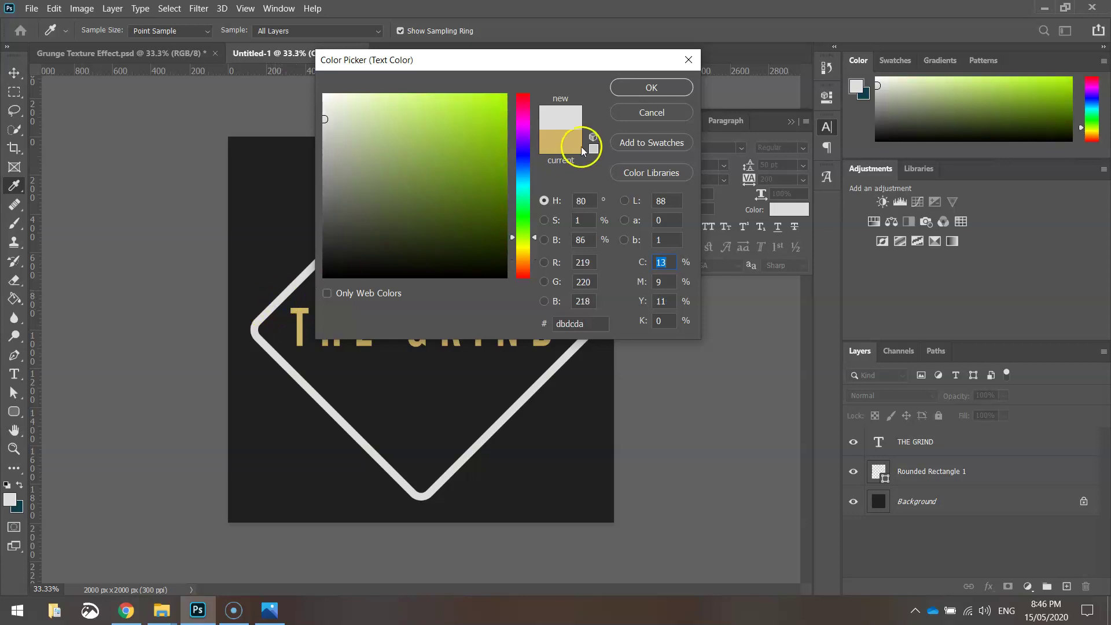
{"action": "left_click", "coordinate": [637, 87]}
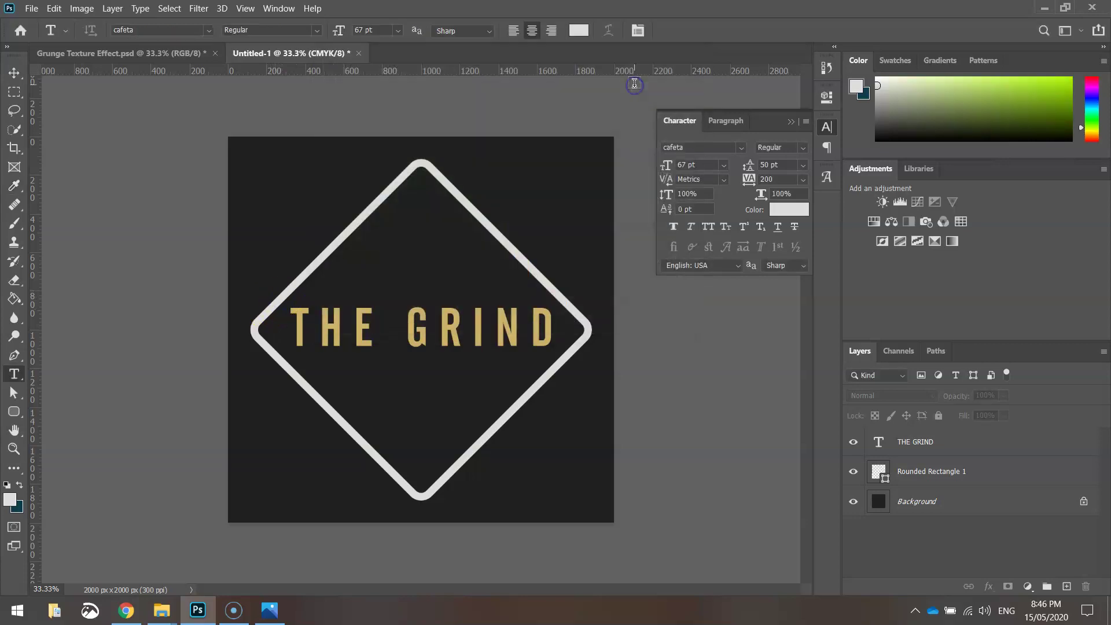
Add a new text line reading "COFFEE SHOP" across the diamond's lower-left edge
{"action": "left_click", "coordinate": [292, 436]}
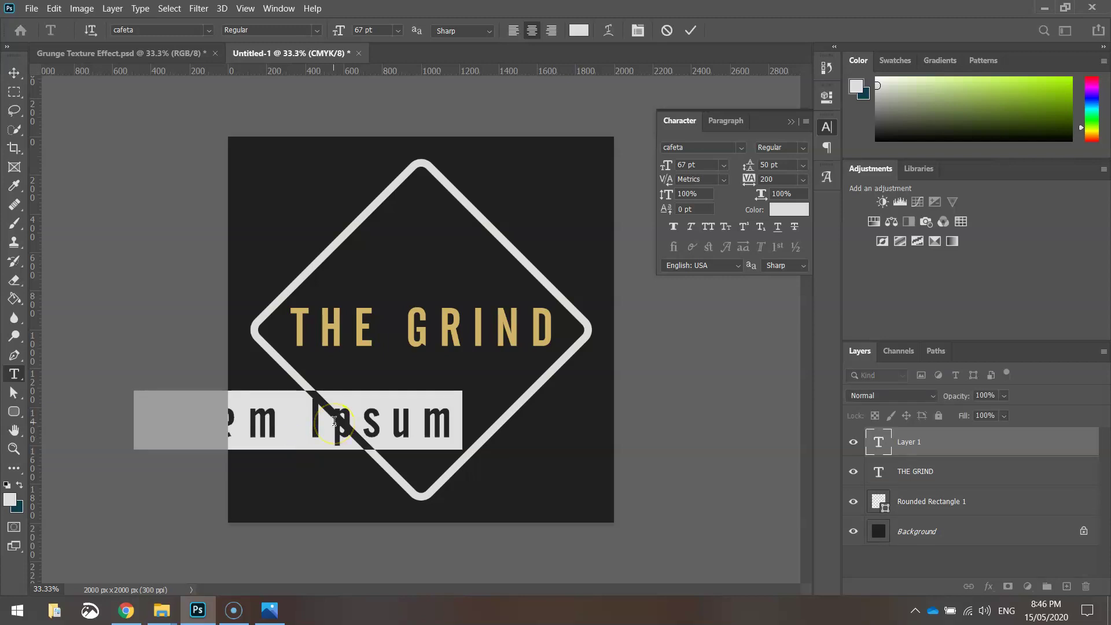
{"action": "type", "text": "C"}
{"action": "type", "text": "COFF"}
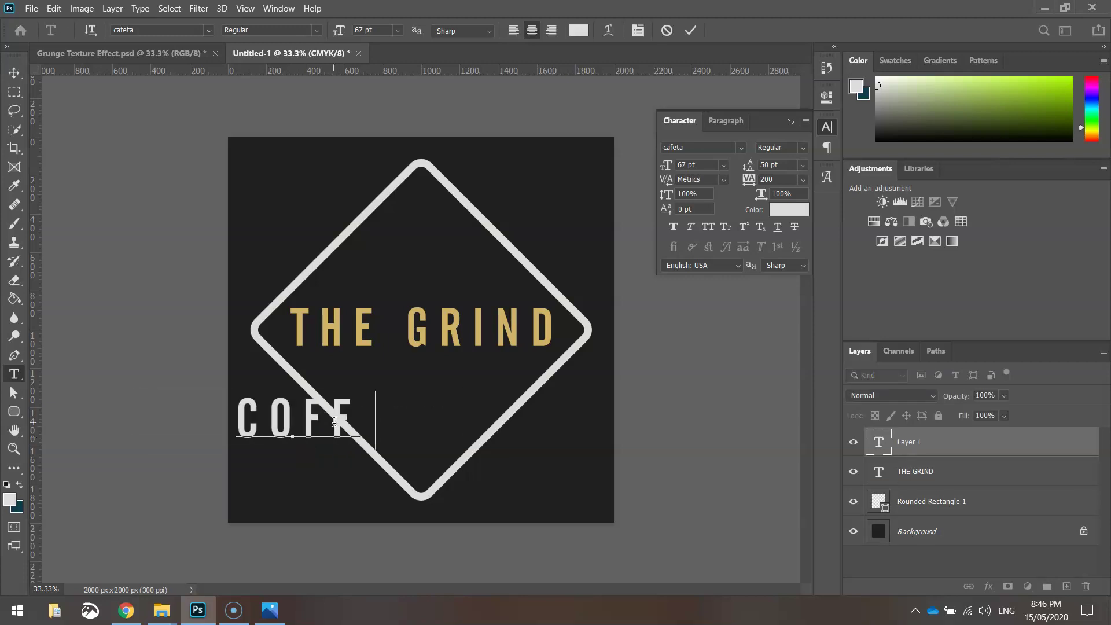
{"action": "type", "text": "EE SHOP"}
Set the COFFEE SHOP text's font size to 24 pt and center it below THE GRIND
{"action": "triple_click", "coordinate": [335, 425]}
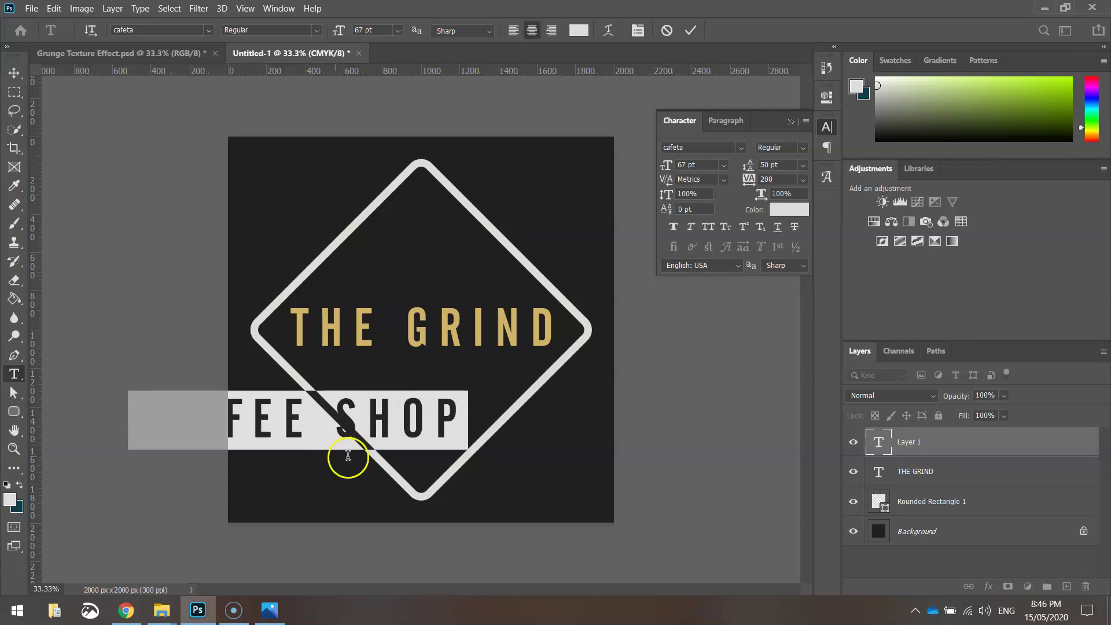
{"action": "left_click", "coordinate": [723, 169]}
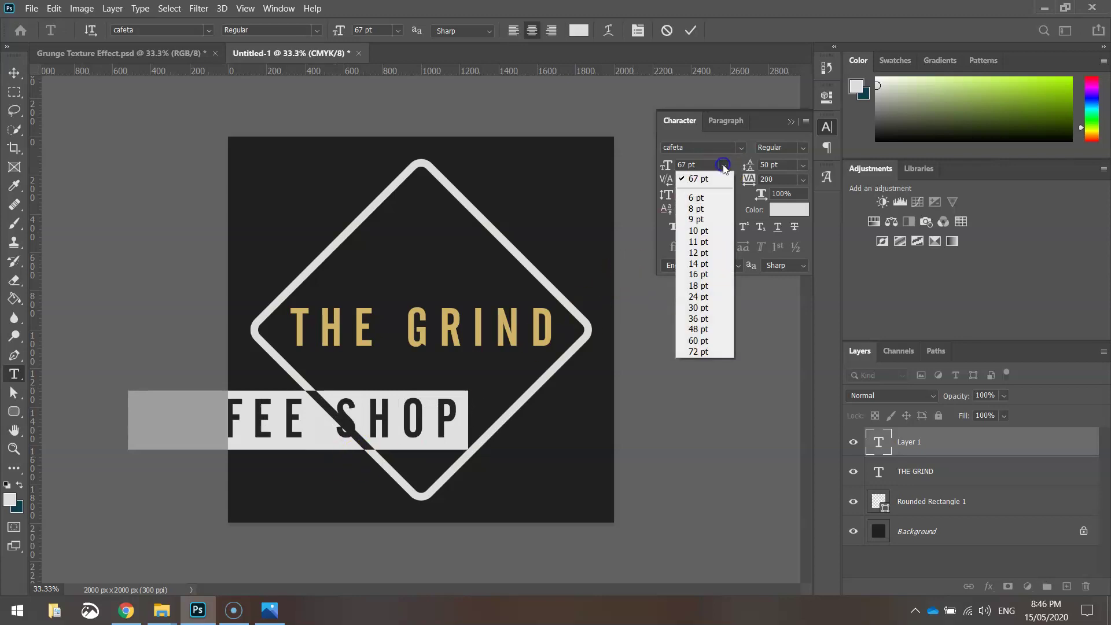
{"action": "left_click", "coordinate": [709, 296]}
{"action": "key", "text": "ctrl+Return"}
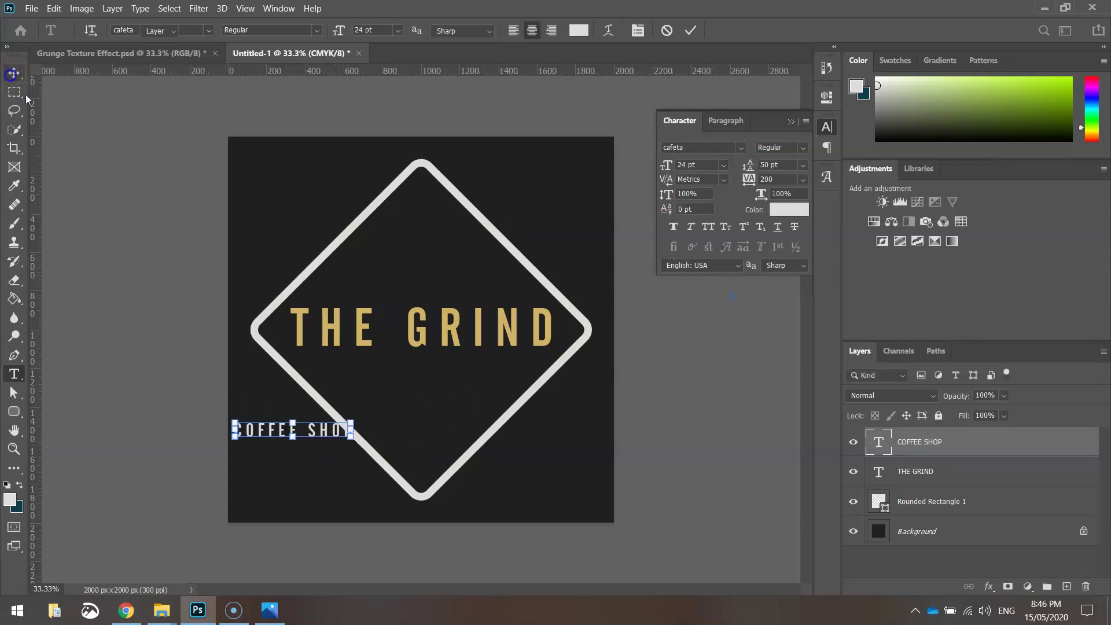
{"action": "key", "text": "v"}
{"action": "left_click_drag", "start_coordinate": [266, 428], "coordinate": [390, 374]}
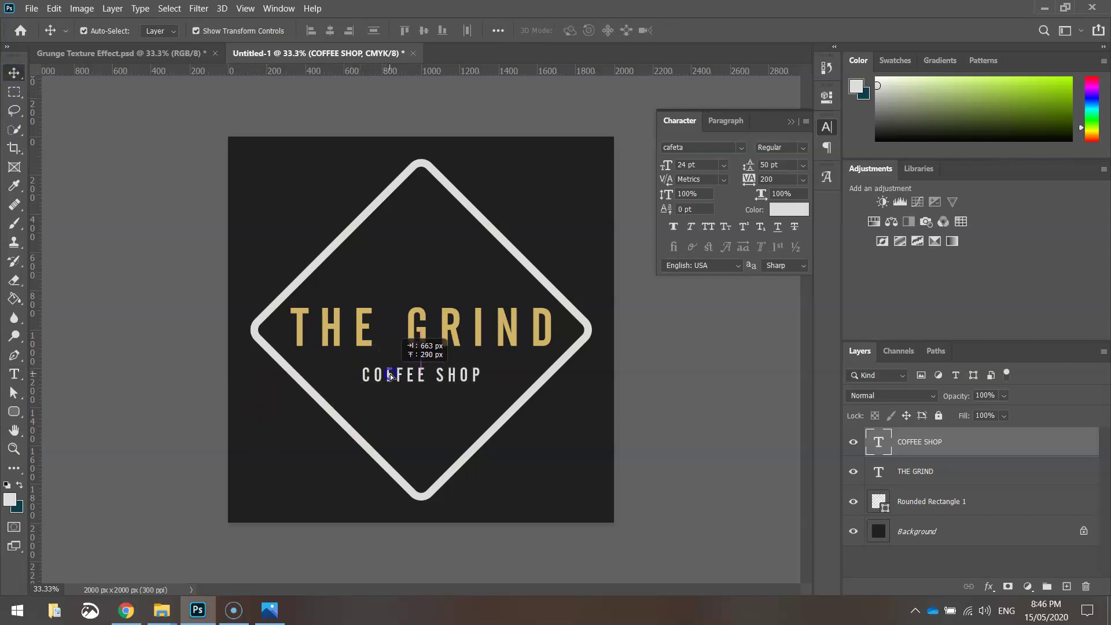
Set the COFFEE SHOP text's tracking to 500 and commit the edit
{"action": "double_click", "coordinate": [399, 374]}
{"action": "left_click", "coordinate": [400, 373]}
{"action": "left_click", "coordinate": [781, 179]}
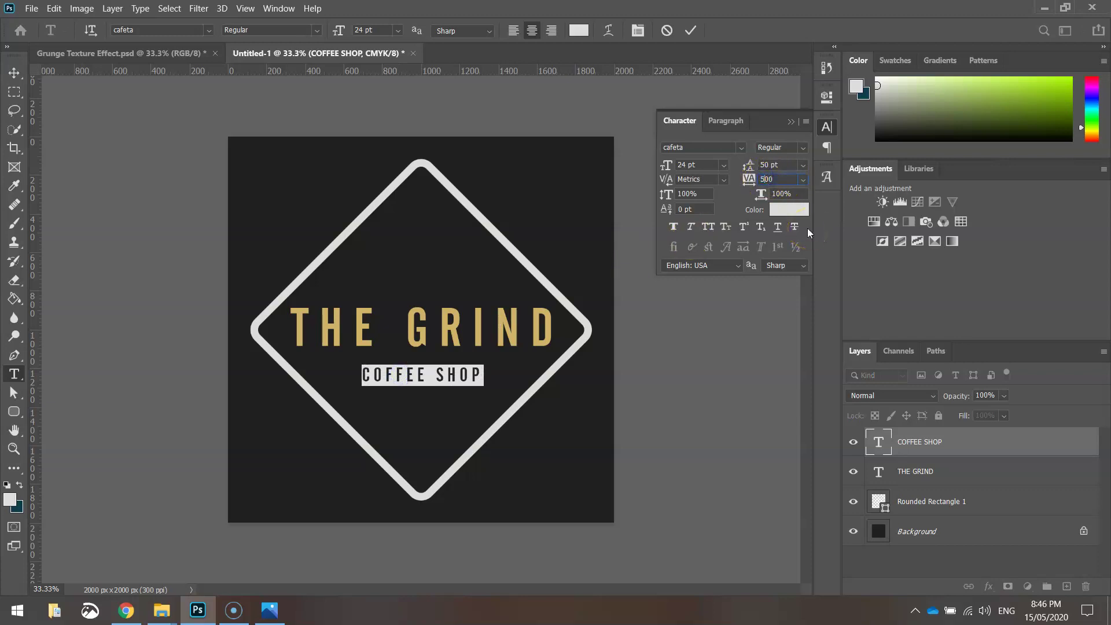
{"action": "key", "text": "Return"}
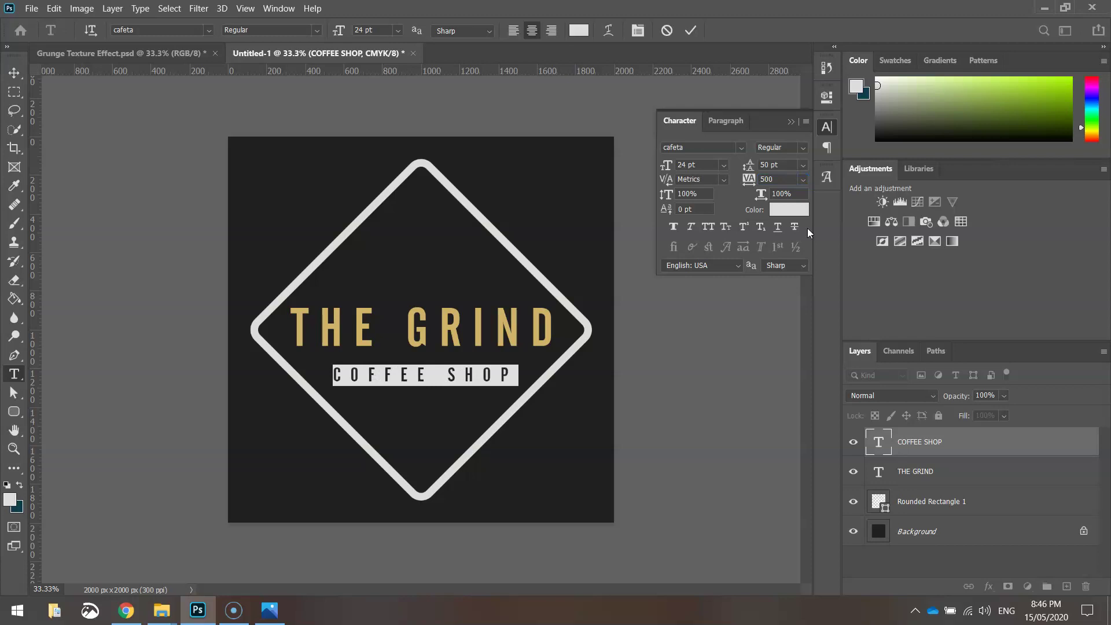
{"action": "left_click", "coordinate": [24, 70]}
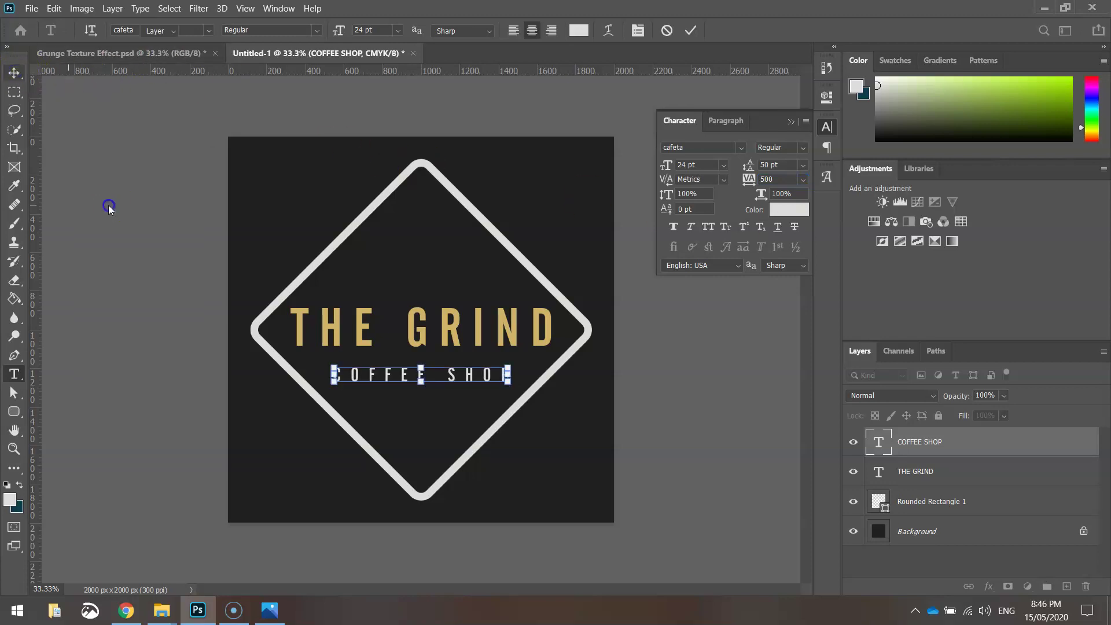
{"action": "left_click", "coordinate": [82, 335]}
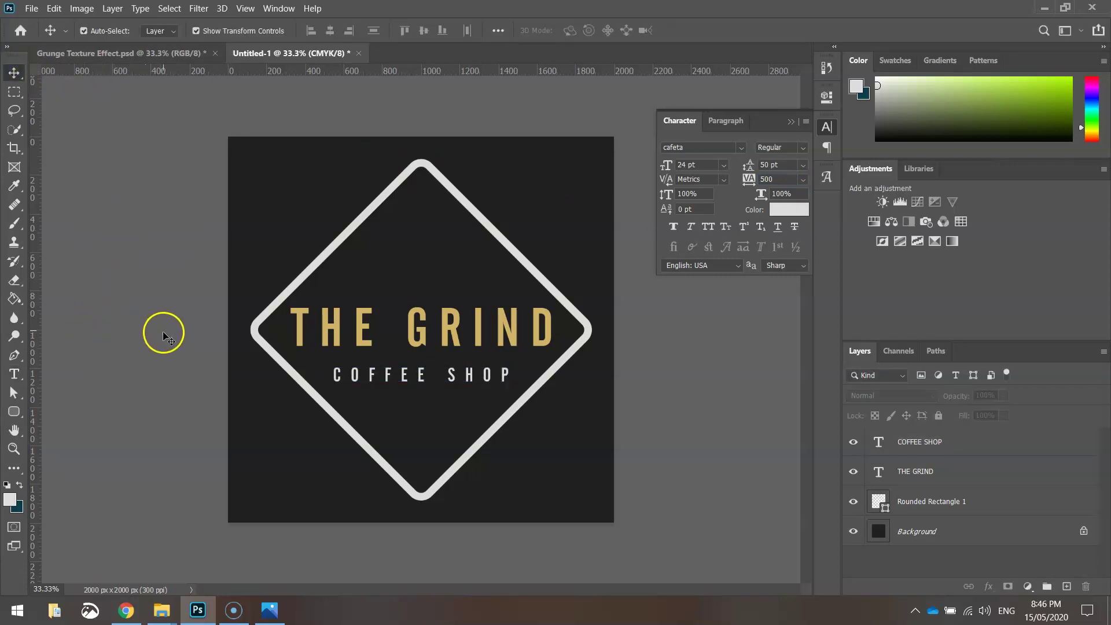
Move the COFFEE SHOP text slightly up, closer to THE GRIND, and deselect it
{"action": "left_click", "coordinate": [433, 379]}
{"action": "left_click_drag", "start_coordinate": [483, 381], "coordinate": [480, 377]}
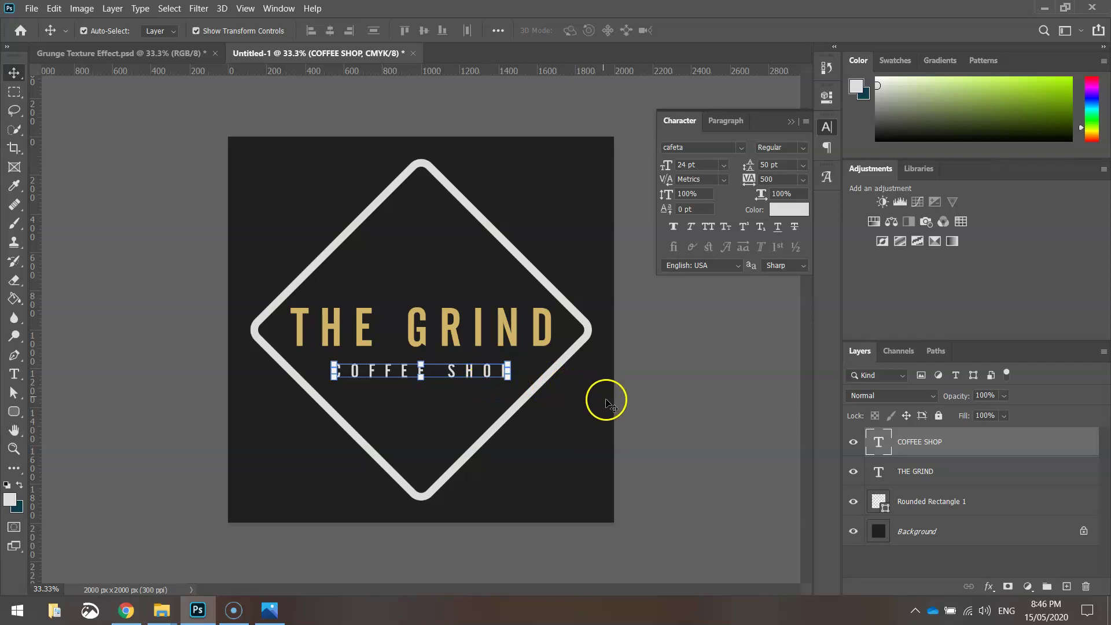
{"action": "left_click", "coordinate": [618, 412]}
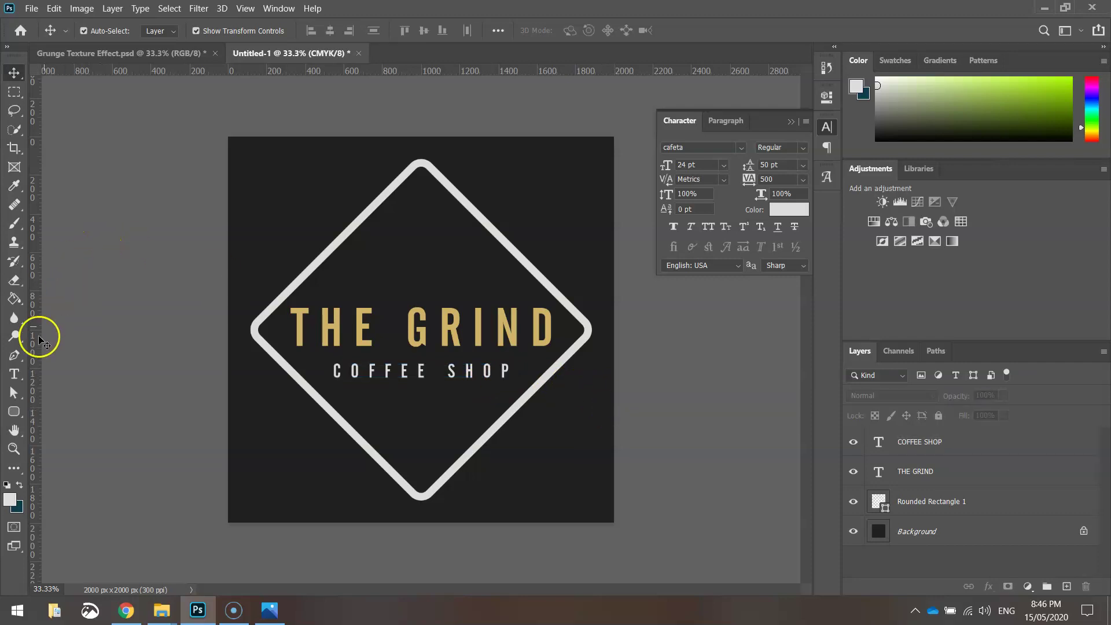
Add a new text line reading "NEW YORK" at the lower-left edge of the dark square canvas
{"action": "left_click", "coordinate": [14, 373]}
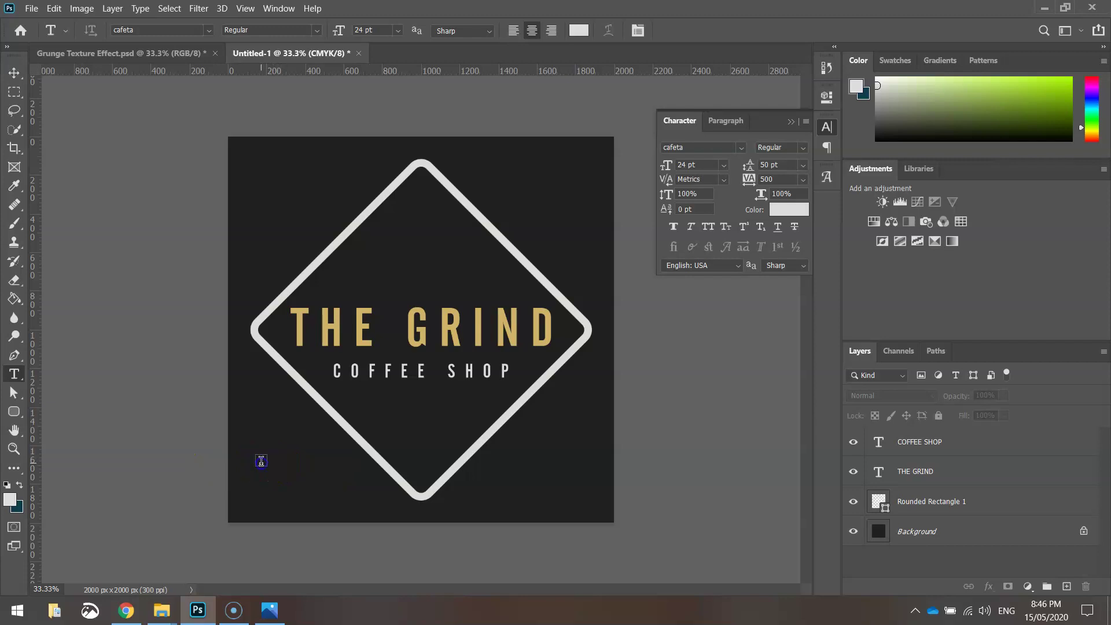
{"action": "left_click", "coordinate": [258, 459]}
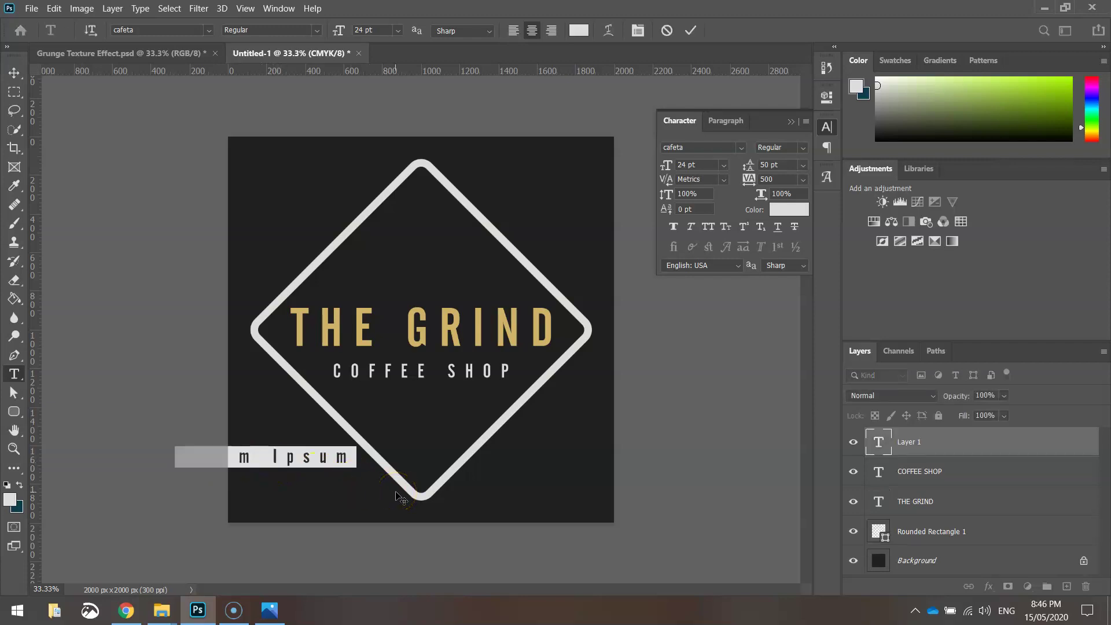
{"action": "type", "text": "new"}
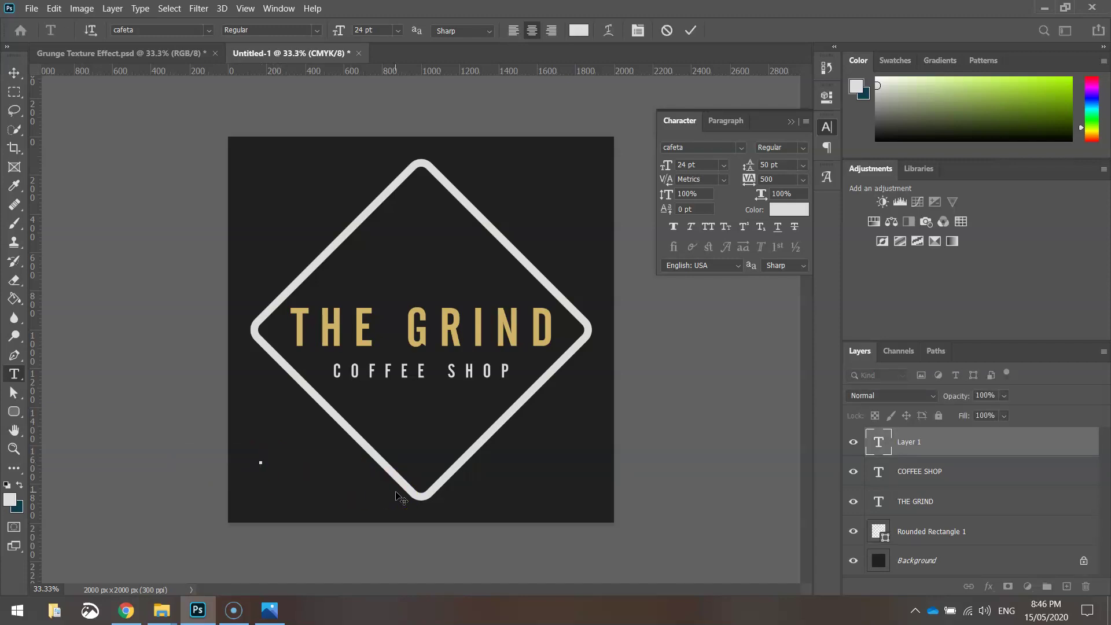
{"action": "type", "text": " york"}
Recolor all of the NEW YORK text with the gold (#d0b366) sampled from THE GRIND
{"action": "key", "text": "ctrl+a"}
{"action": "left_click", "coordinate": [606, 30]}
{"action": "left_click", "coordinate": [581, 29]}
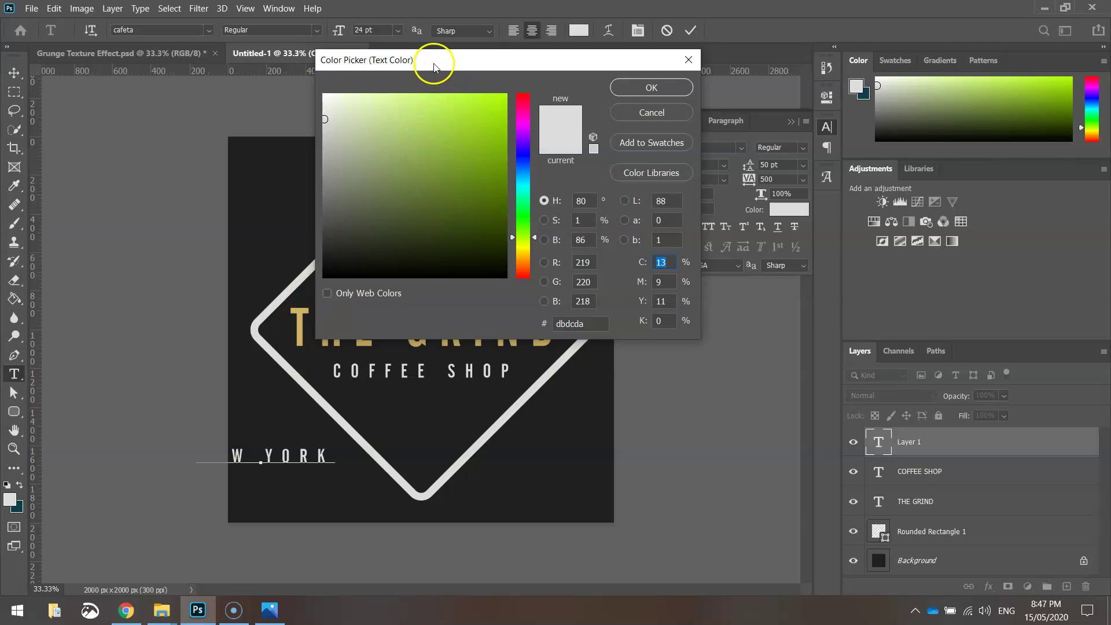
{"action": "left_click_drag", "start_coordinate": [434, 64], "coordinate": [652, 15]}
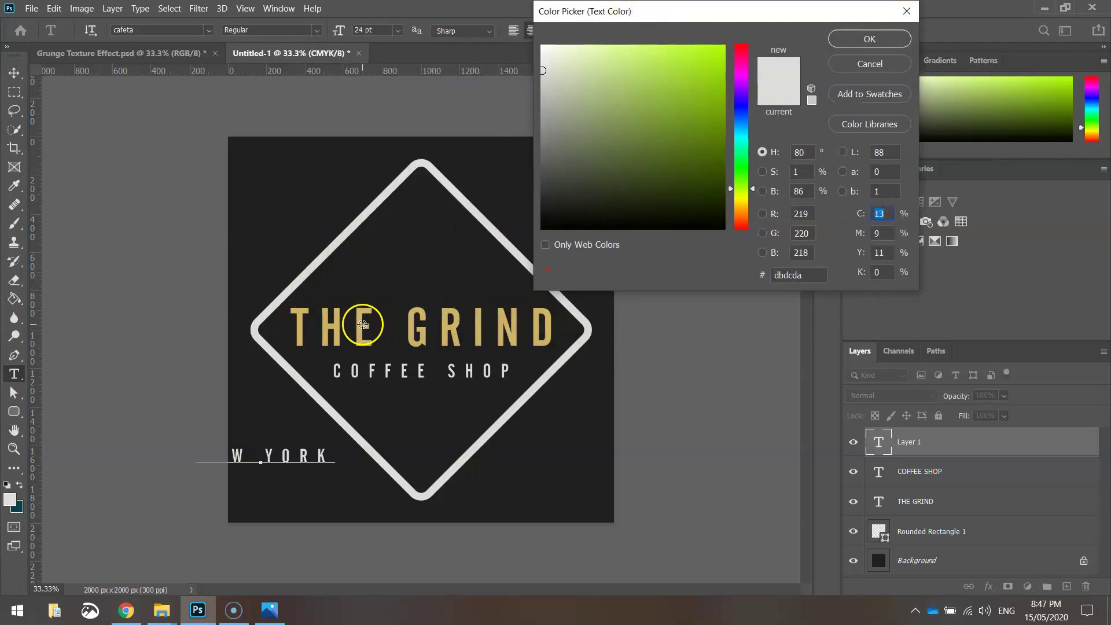
{"action": "left_click", "coordinate": [362, 324]}
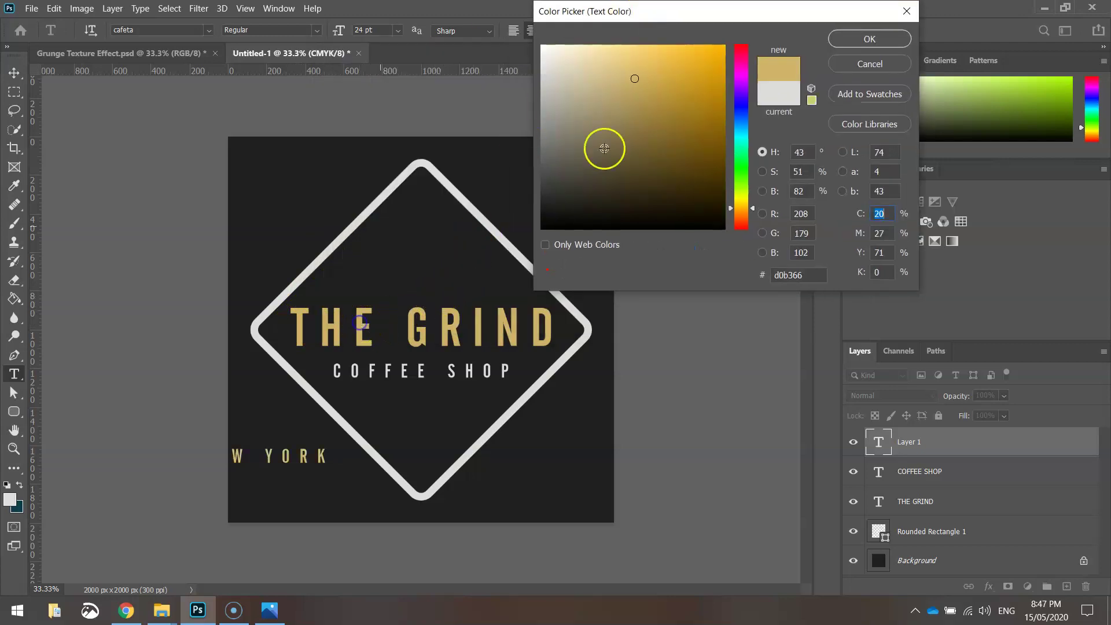
{"action": "left_click", "coordinate": [870, 38]}
Center the NEW YORK text below COFFEE SHOP and set its tracking to 200
{"action": "left_click", "coordinate": [16, 73]}
{"action": "left_click_drag", "start_coordinate": [272, 457], "coordinate": [440, 427]}
{"action": "double_click", "coordinate": [435, 427]}
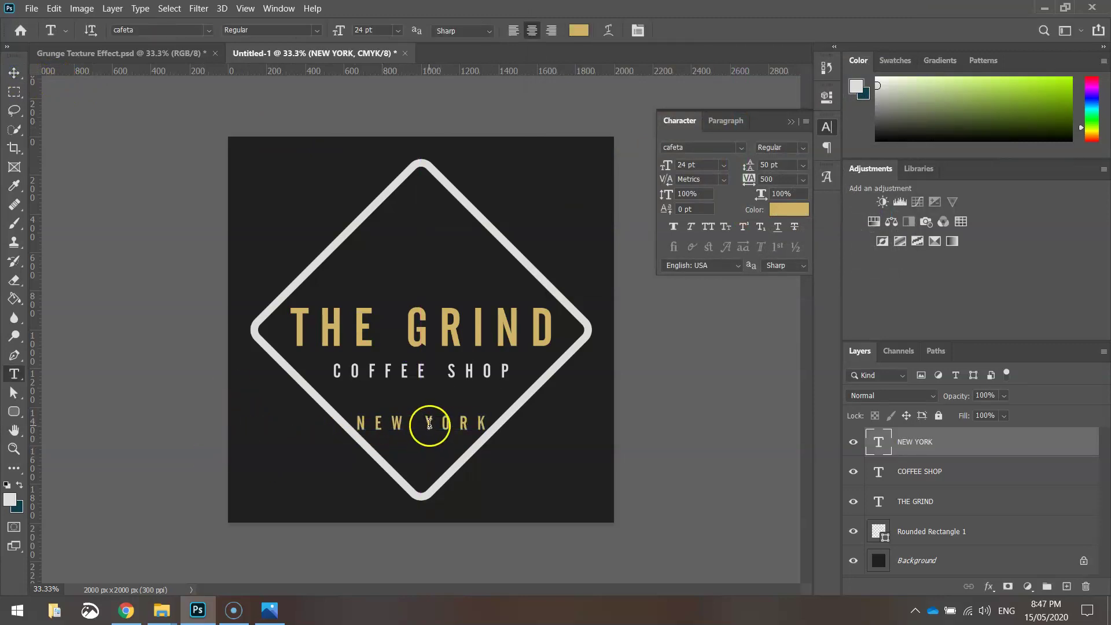
{"action": "triple_click", "coordinate": [431, 425]}
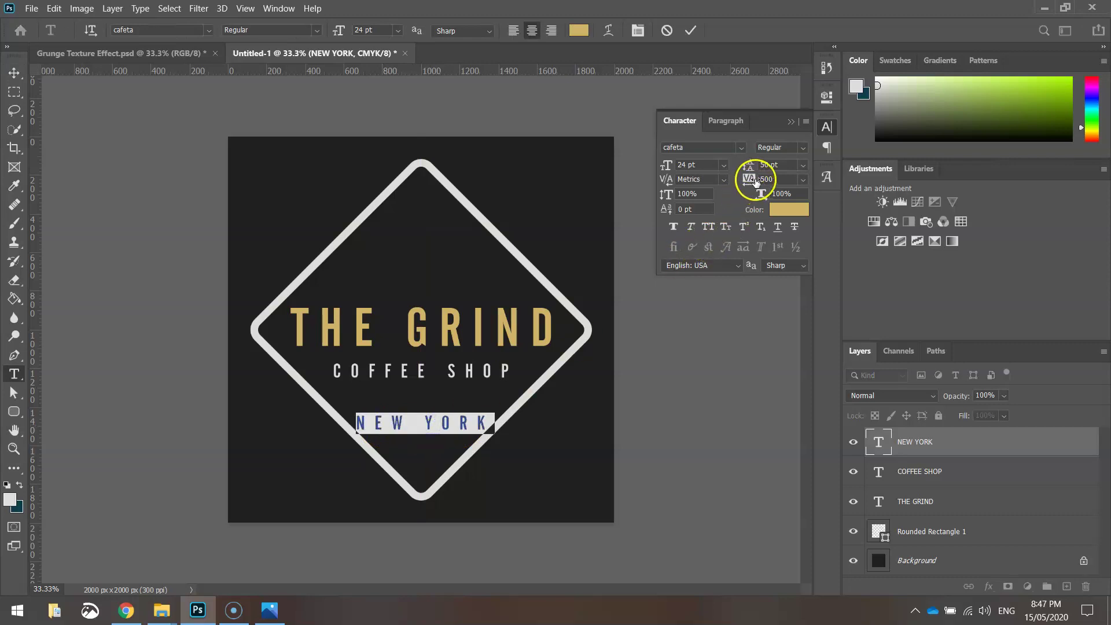
{"action": "left_click", "coordinate": [804, 179]}
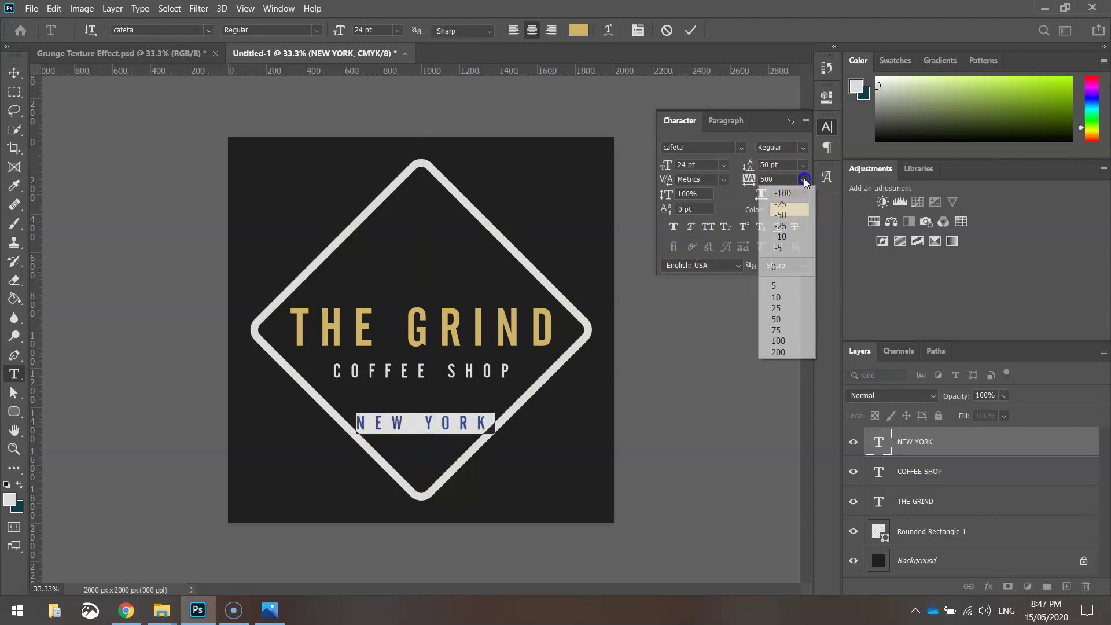
{"action": "left_click", "coordinate": [786, 354]}
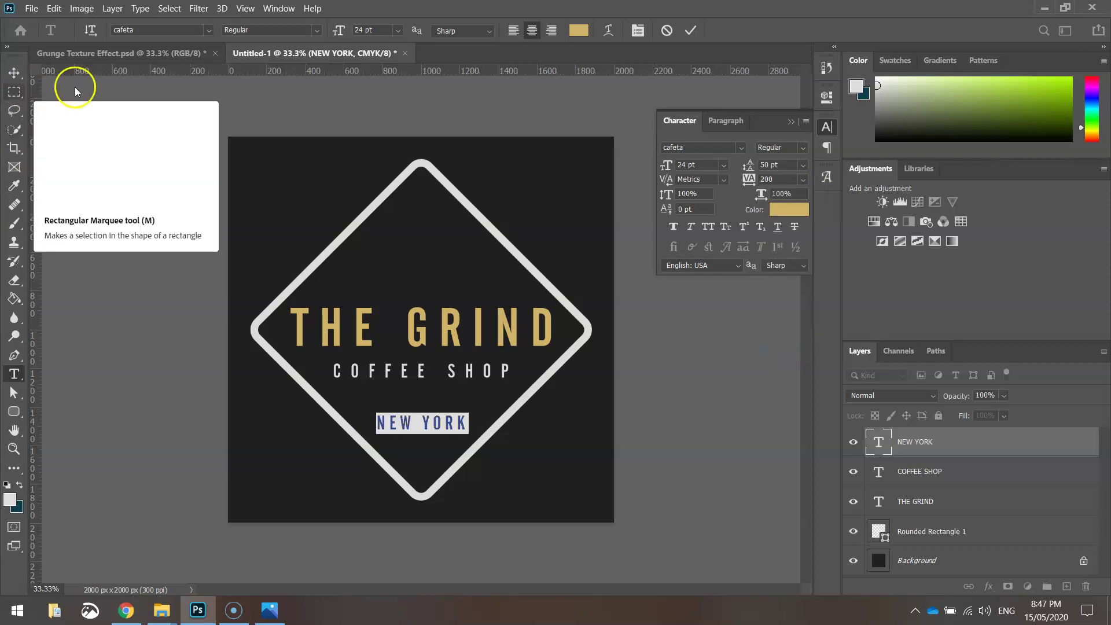
Reduce the NEW YORK text's font size to 19 pt and commit the edit
{"action": "left_click", "coordinate": [715, 164]}
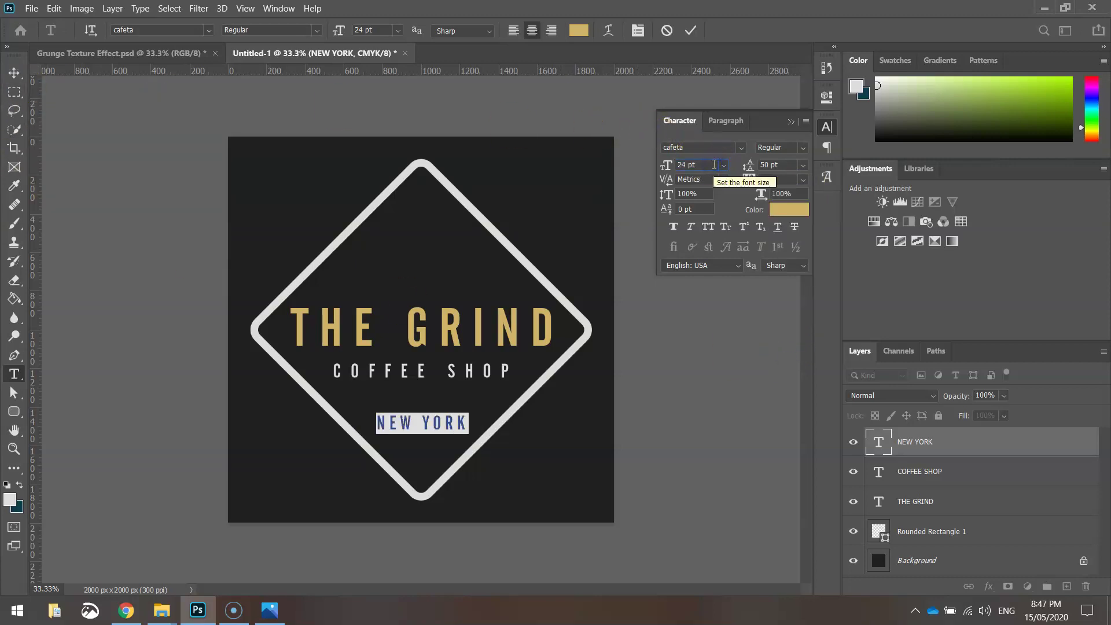
{"action": "scroll", "coordinate": [714, 164], "scroll_direction": "down", "scroll_amount": 4}
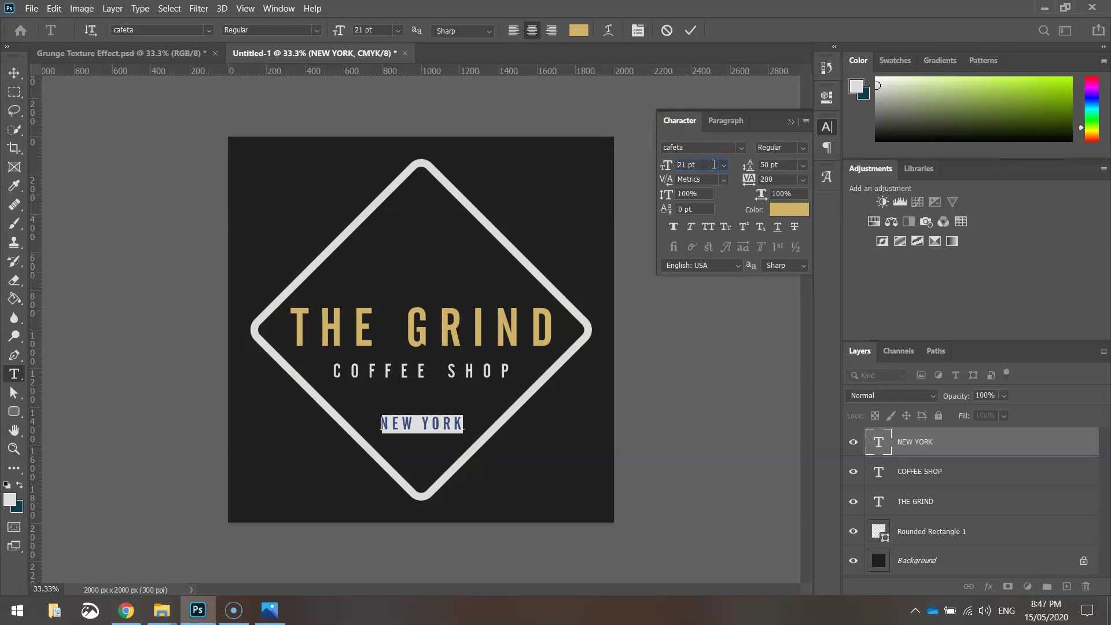
{"action": "scroll", "coordinate": [714, 165], "scroll_direction": "down", "scroll_amount": 2}
{"action": "scroll", "coordinate": [715, 164], "scroll_direction": "up", "scroll_amount": 1}
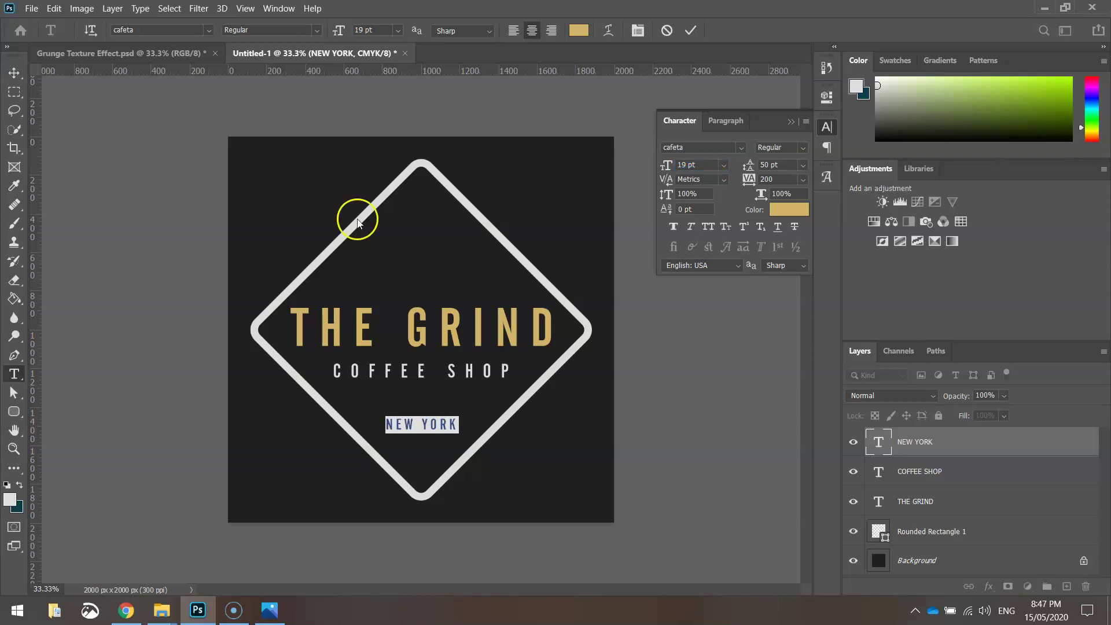
{"action": "left_click", "coordinate": [9, 68]}
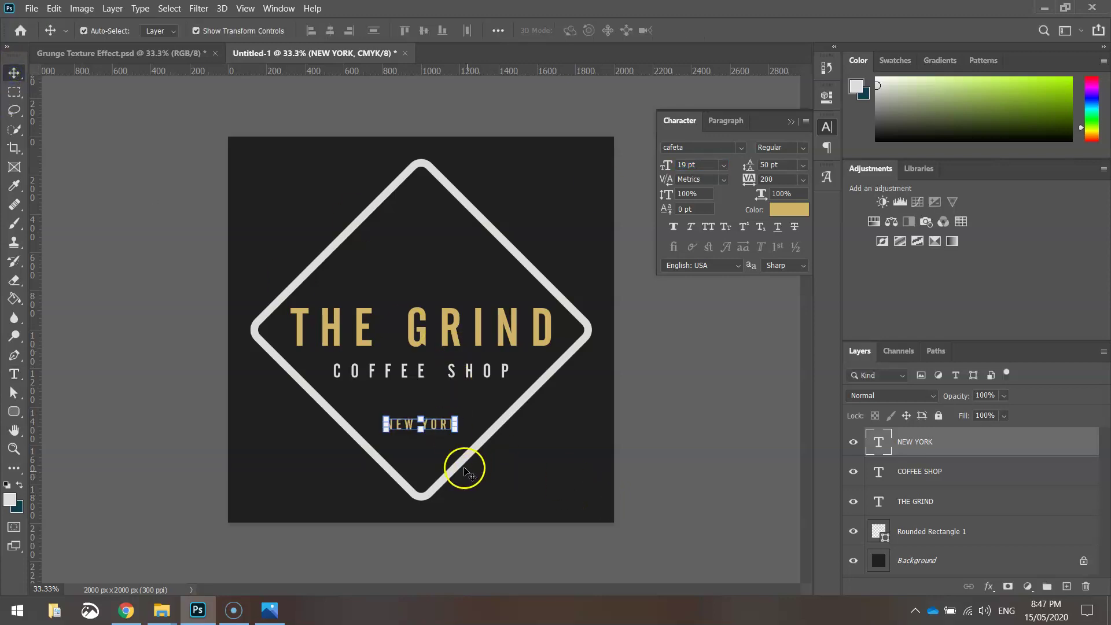
Nudge the NEW YORK text slightly into position in the diamond's lower part and deselect it
{"action": "scroll", "coordinate": [466, 467], "scroll_direction": "up", "scroll_amount": 2}
{"action": "scroll", "coordinate": [466, 467], "scroll_direction": "up", "scroll_amount": 1}
{"action": "left_click", "coordinate": [826, 127]}
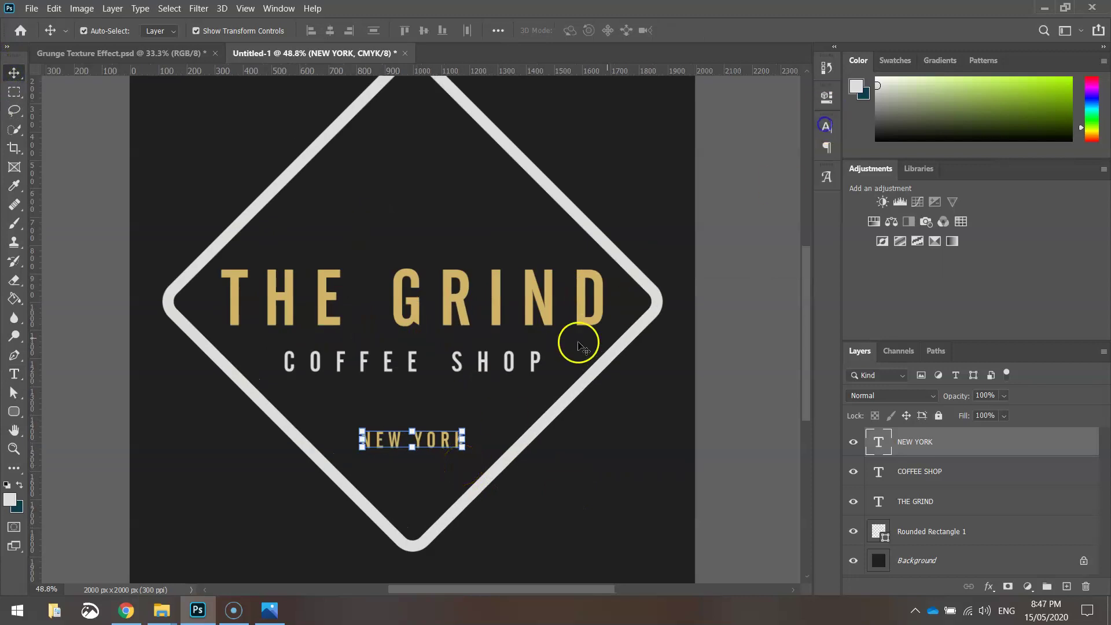
{"action": "left_click_drag", "start_coordinate": [432, 439], "coordinate": [433, 442]}
{"action": "left_click", "coordinate": [397, 405]}
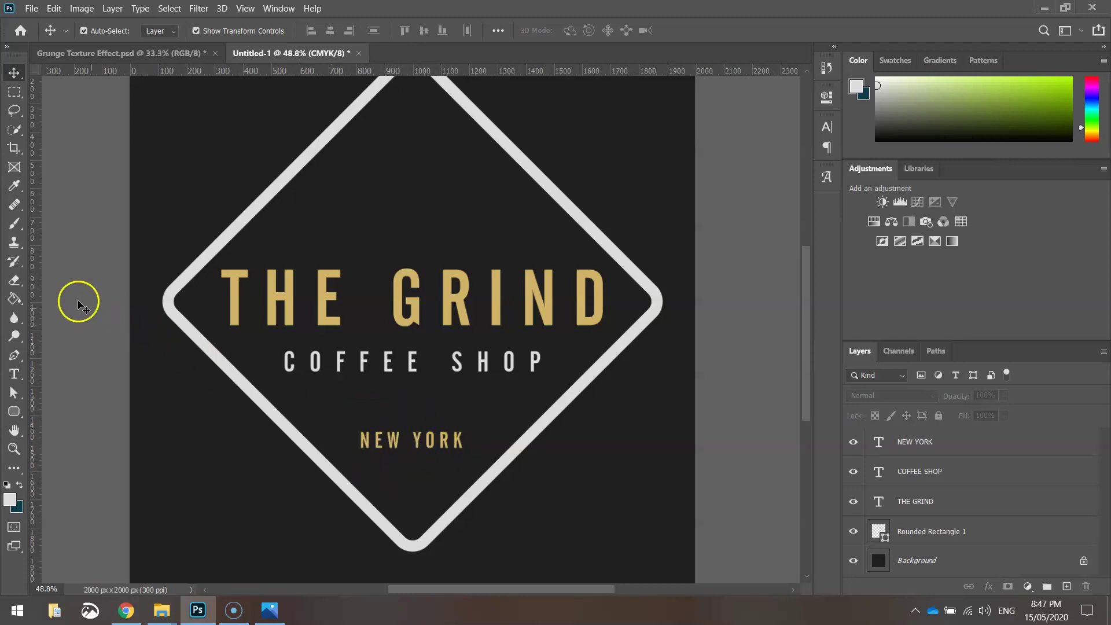
Draw a thin rectangle of about 393 x 16 px just above NEW YORK, with light gray fill and no stroke
{"action": "left_click_drag", "start_coordinate": [14, 410], "coordinate": [14, 411]}
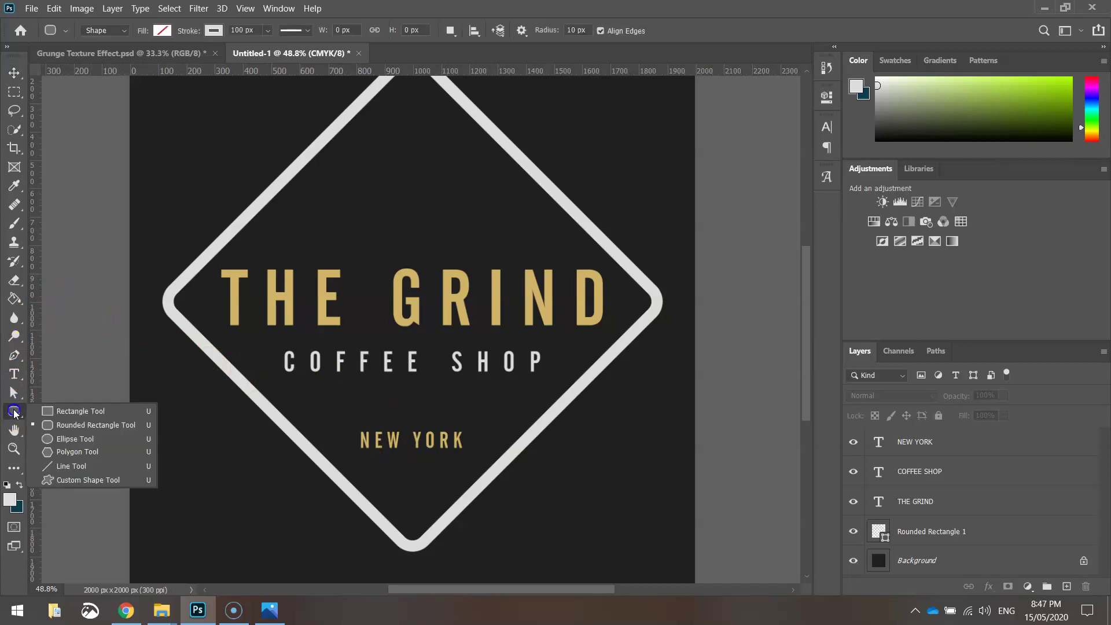
{"action": "left_click", "coordinate": [48, 404]}
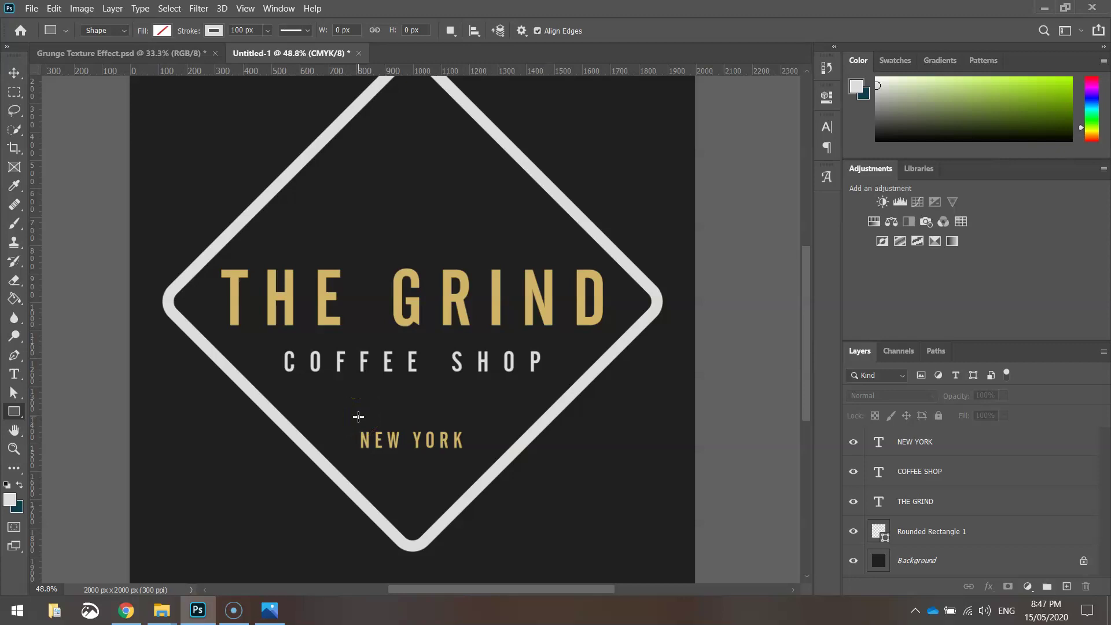
{"action": "left_click", "coordinate": [156, 30]}
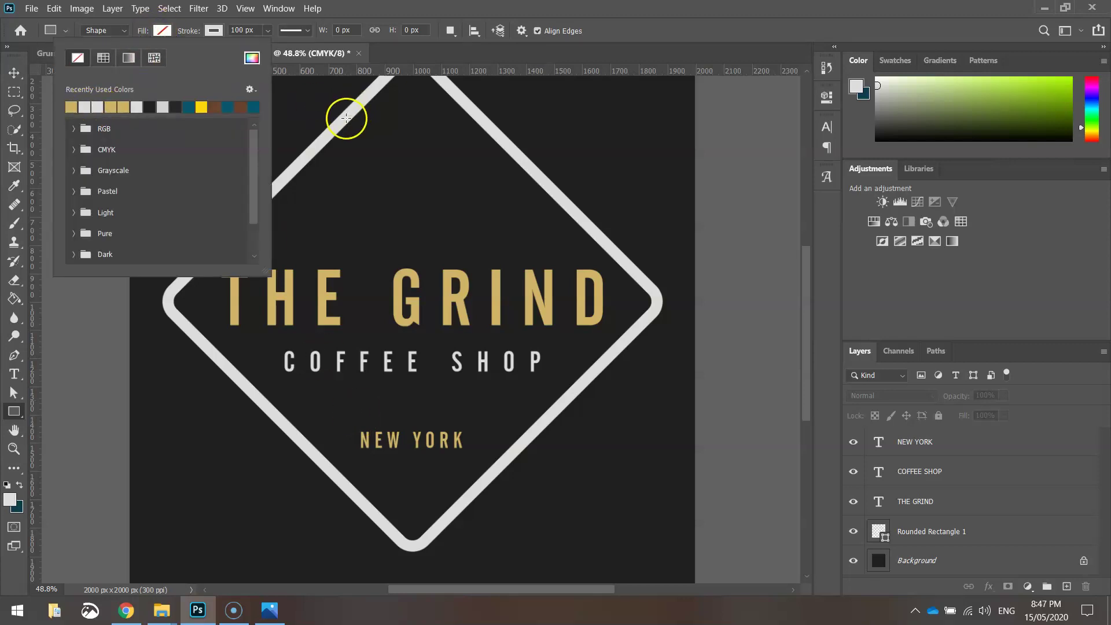
{"action": "left_click", "coordinate": [84, 106]}
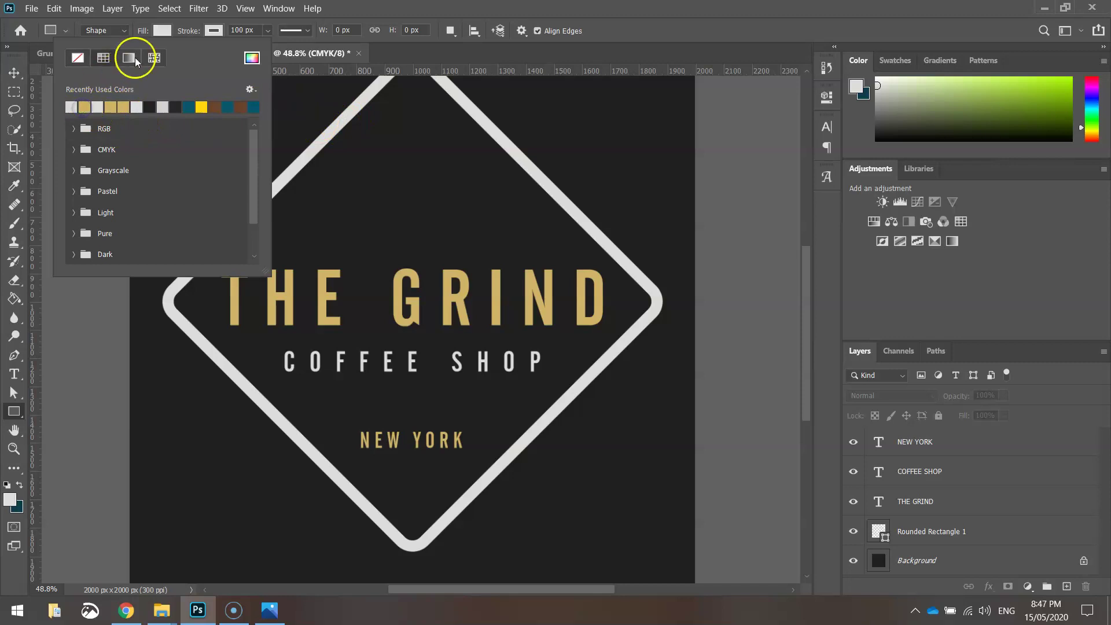
{"action": "left_click", "coordinate": [209, 30]}
{"action": "left_click", "coordinate": [139, 58]}
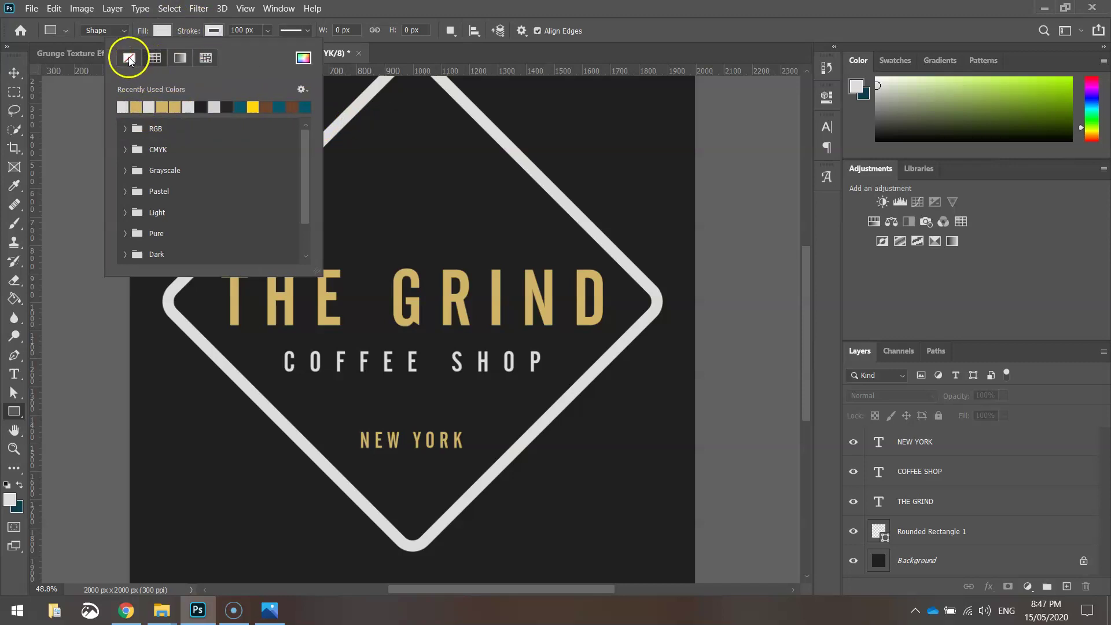
{"action": "left_click", "coordinate": [434, 30]}
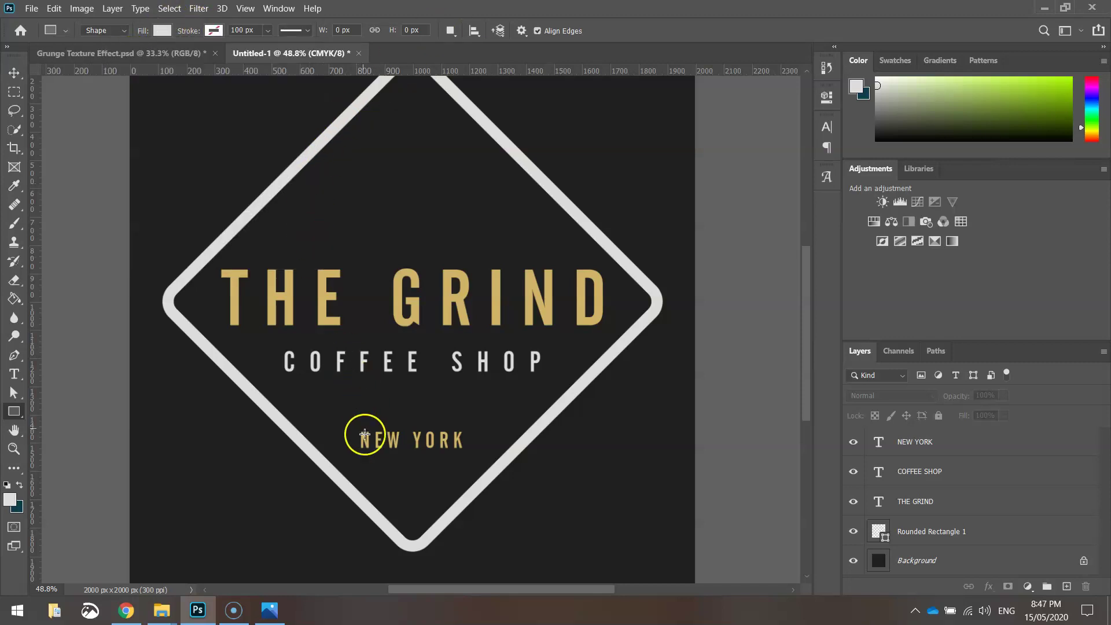
{"action": "left_click_drag", "start_coordinate": [355, 415], "coordinate": [463, 419]}
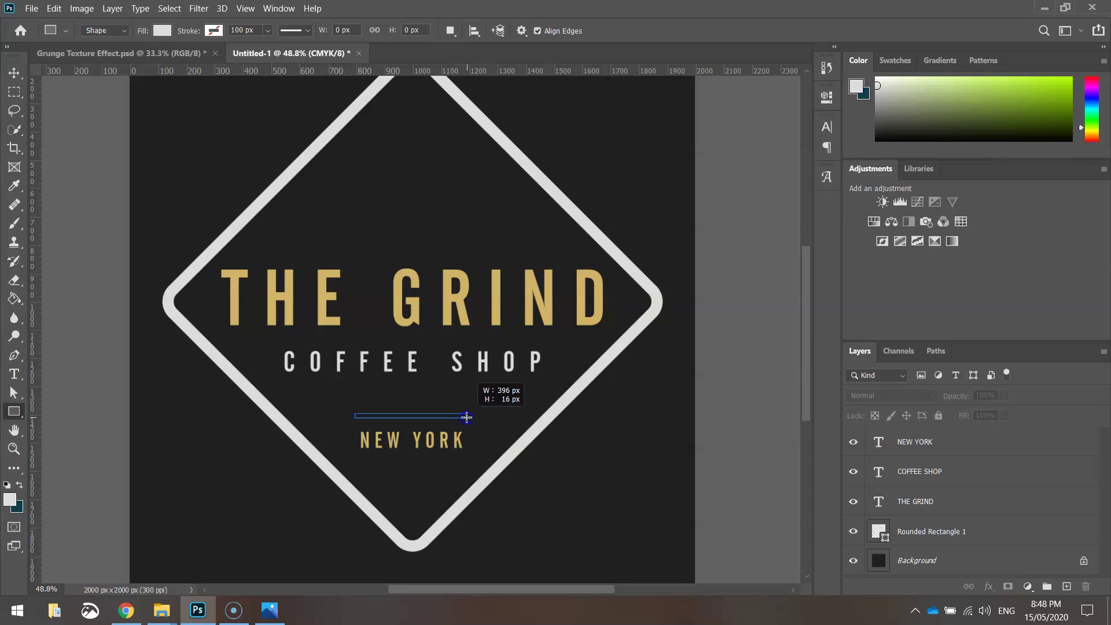
{"action": "left_click_drag", "start_coordinate": [466, 417], "coordinate": [465, 417]}
Duplicate the light gray bar straight down to below the NEW YORK text and deselect the copy
{"action": "scroll", "coordinate": [431, 449], "scroll_direction": "up", "scroll_amount": 5}
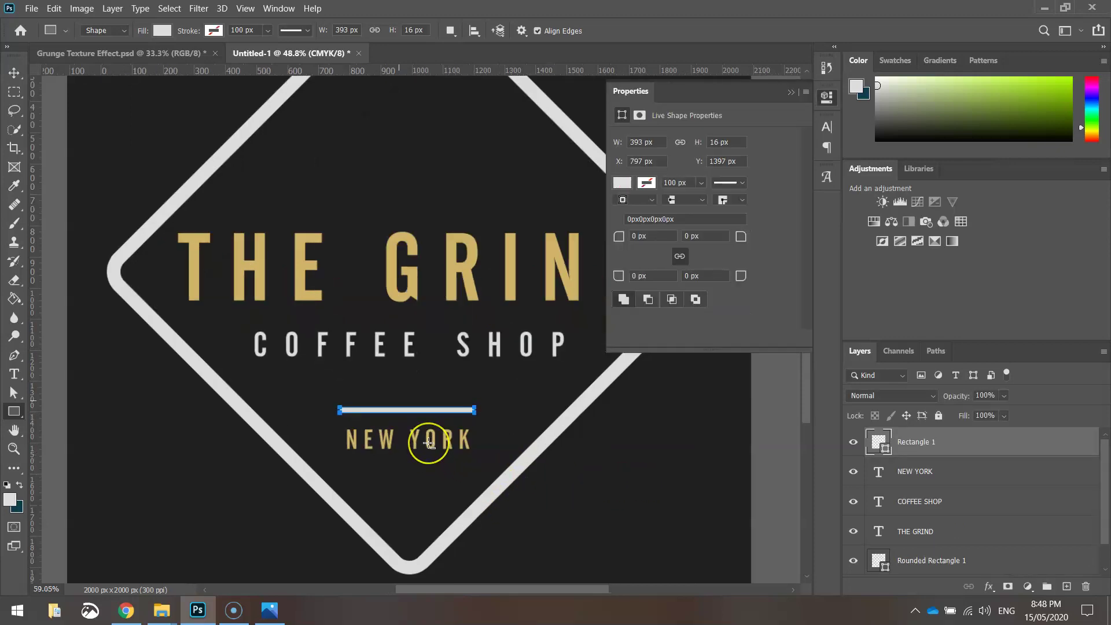
{"action": "scroll", "coordinate": [429, 444], "scroll_direction": "up", "scroll_amount": 3}
{"action": "left_click", "coordinate": [14, 64]}
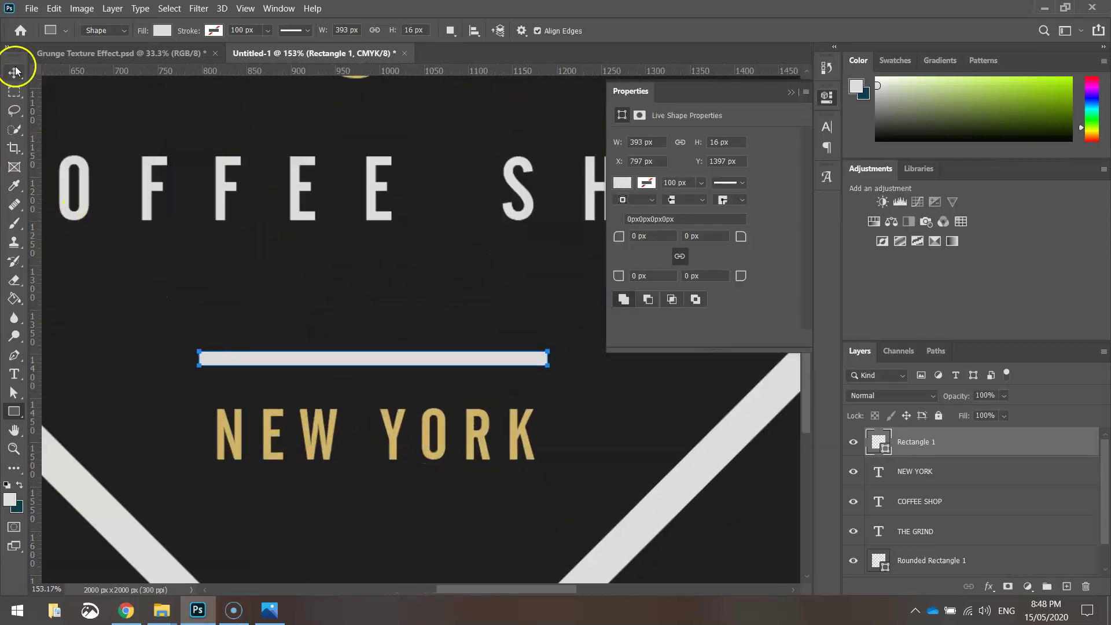
{"action": "left_click", "coordinate": [351, 357]}
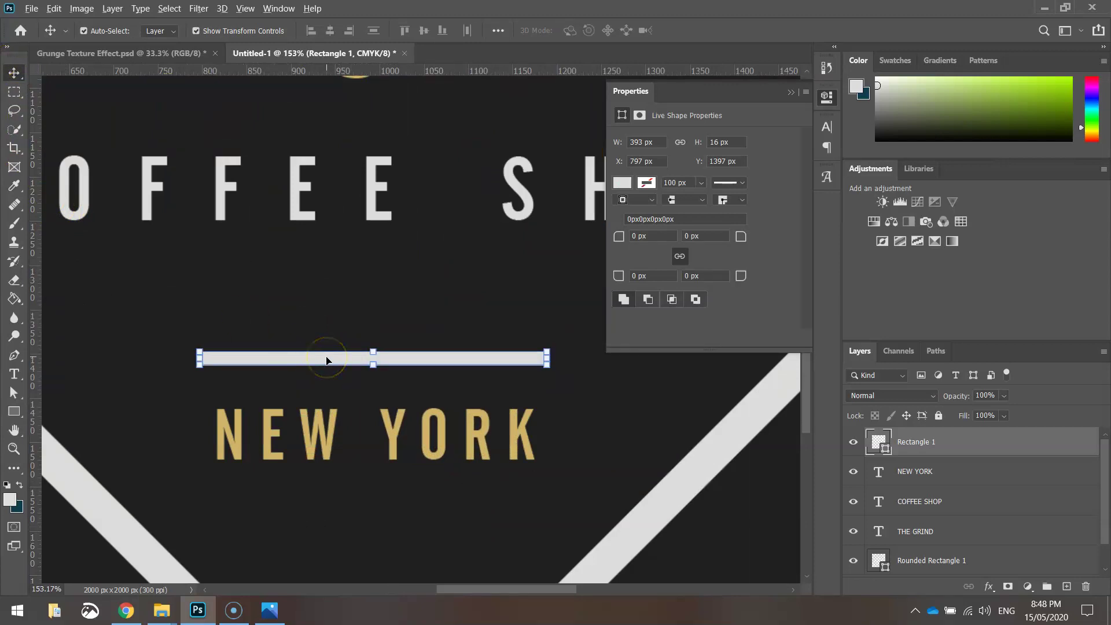
{"action": "left_click_drag", "start_coordinate": [334, 358], "coordinate": [335, 507]}
{"action": "left_click", "coordinate": [305, 300]}
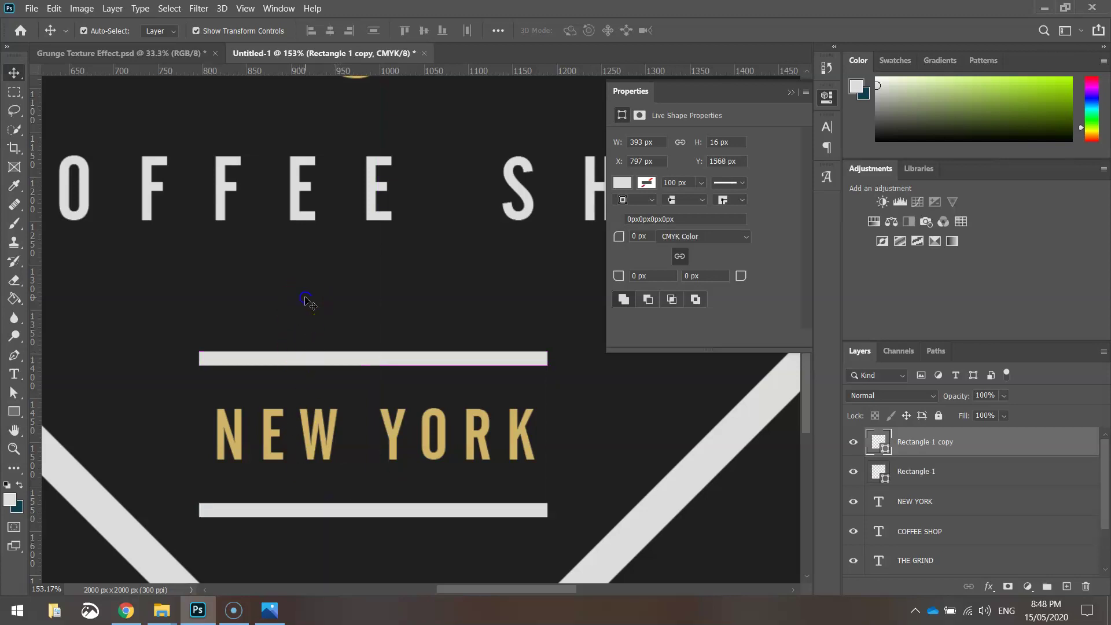
Nudge the NEW YORK text slightly between the two bars, deselect it and check its spacing up close
{"action": "left_click_drag", "start_coordinate": [393, 444], "coordinate": [392, 450]}
{"action": "left_click", "coordinate": [409, 305]}
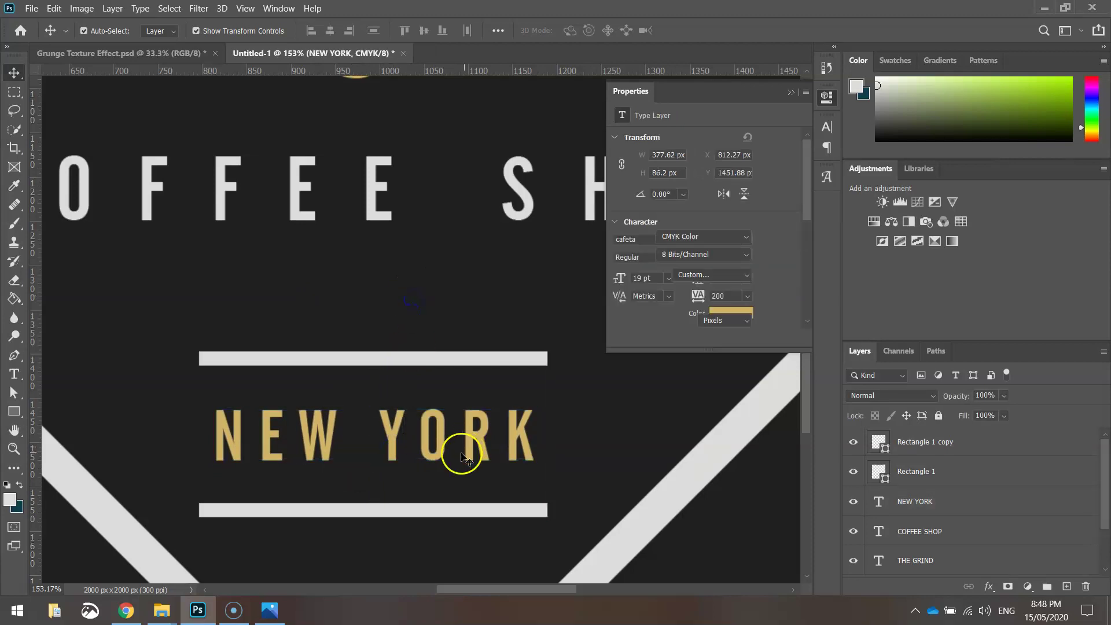
{"action": "scroll", "coordinate": [412, 435], "scroll_direction": "down", "scroll_amount": 4}
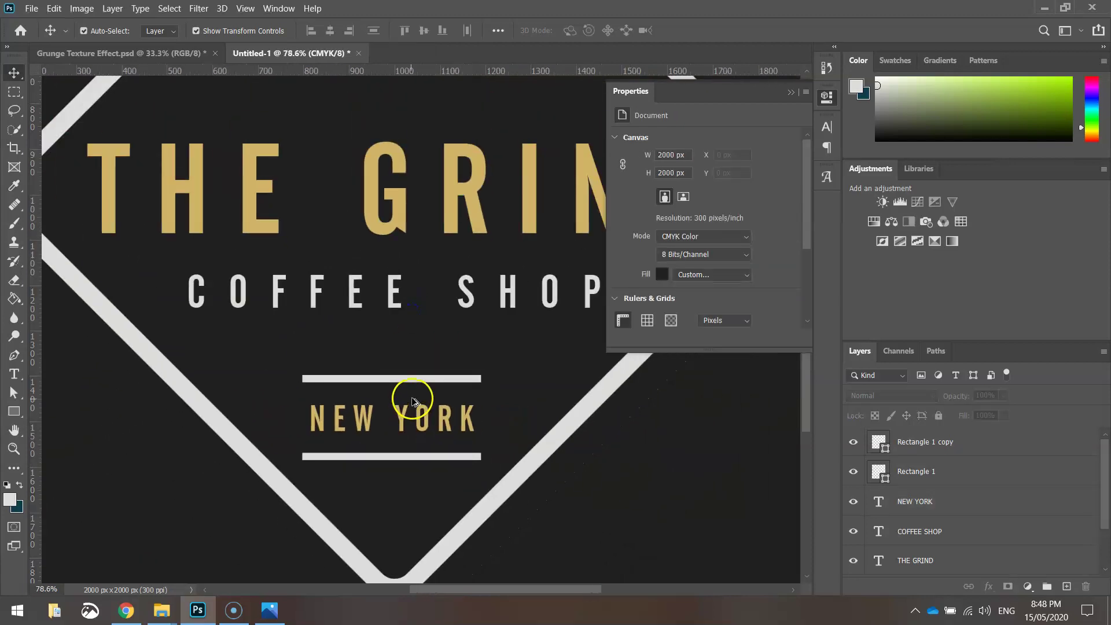
{"action": "left_click", "coordinate": [826, 97]}
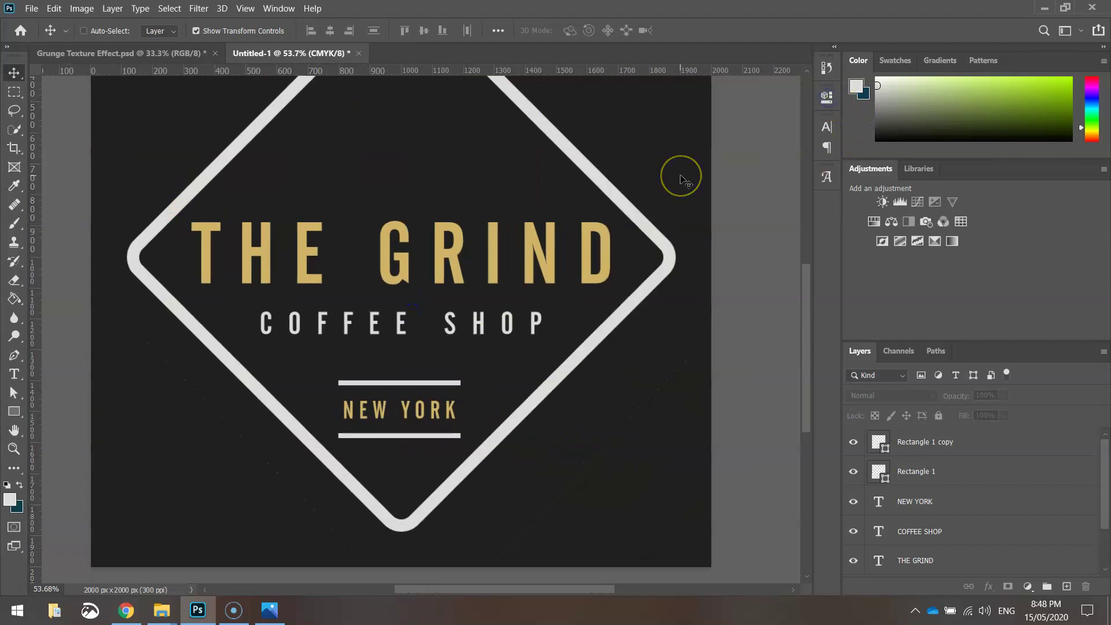
{"action": "scroll", "coordinate": [680, 177], "scroll_direction": "down", "scroll_amount": 1}
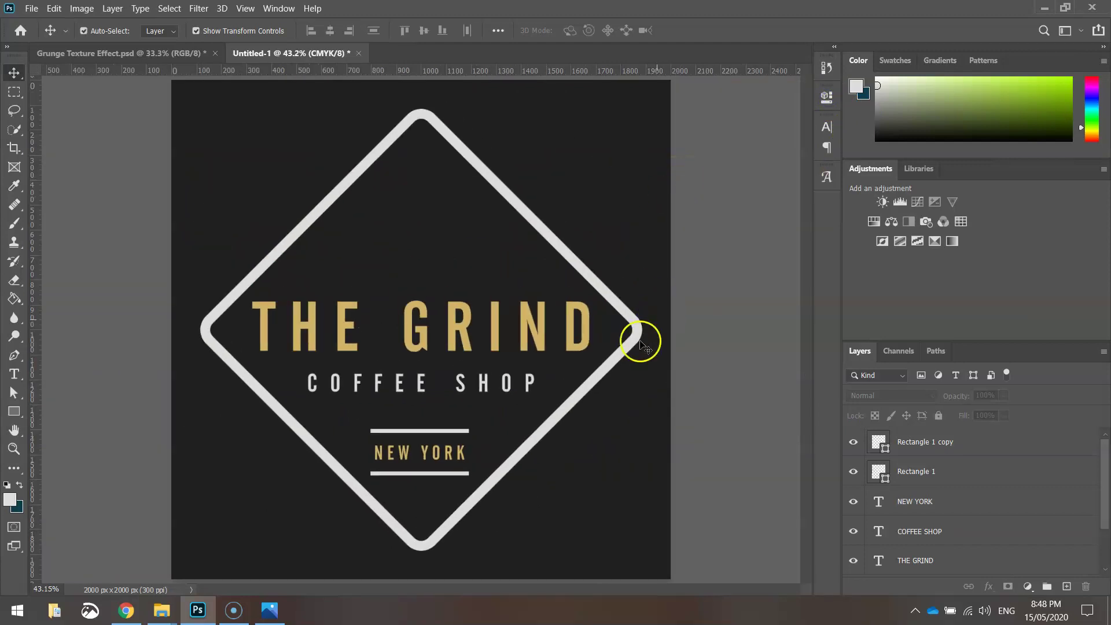
{"action": "scroll", "coordinate": [417, 473], "scroll_direction": "up", "scroll_amount": 3}
{"action": "scroll", "coordinate": [424, 452], "scroll_direction": "up", "scroll_amount": 4}
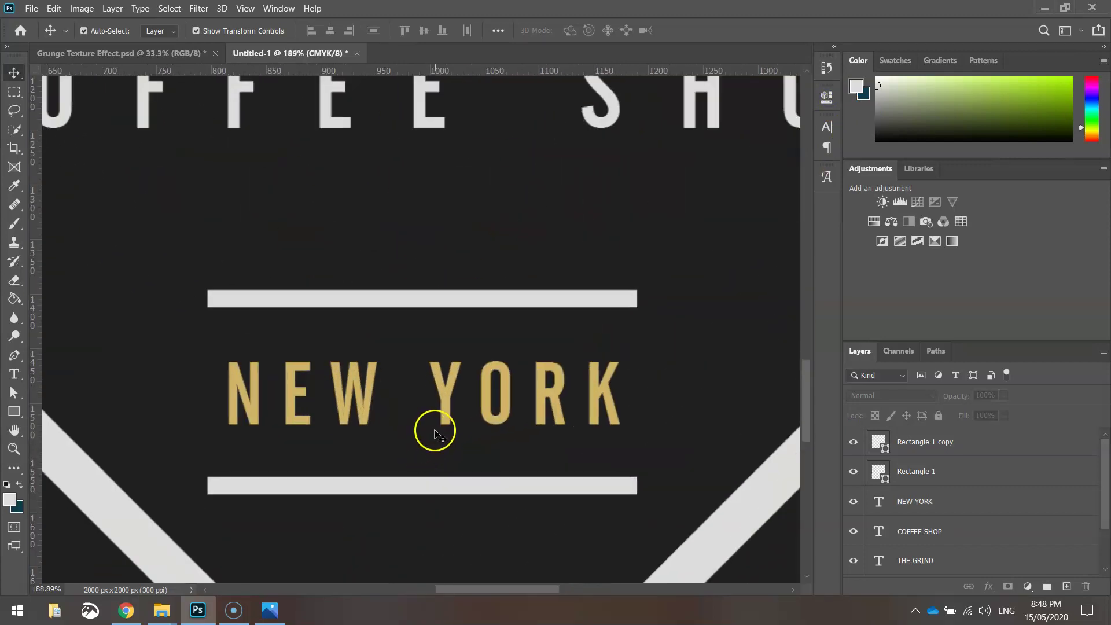
Undo the text nudge and the bar duplication, keeping only the bar above NEW YORK
{"action": "key", "text": "ctrl+z"}
{"action": "key", "text": "ctrl+z"}
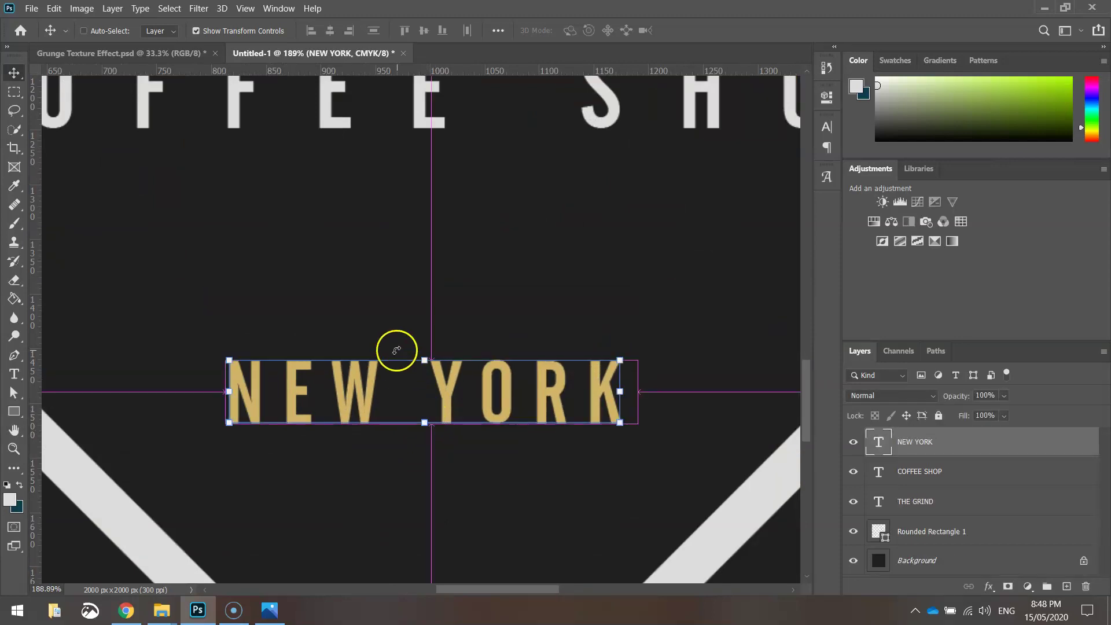
{"action": "key", "text": "ctrl+y"}
{"action": "left_click", "coordinate": [54, 8]}
{"action": "left_click", "coordinate": [62, 36]}
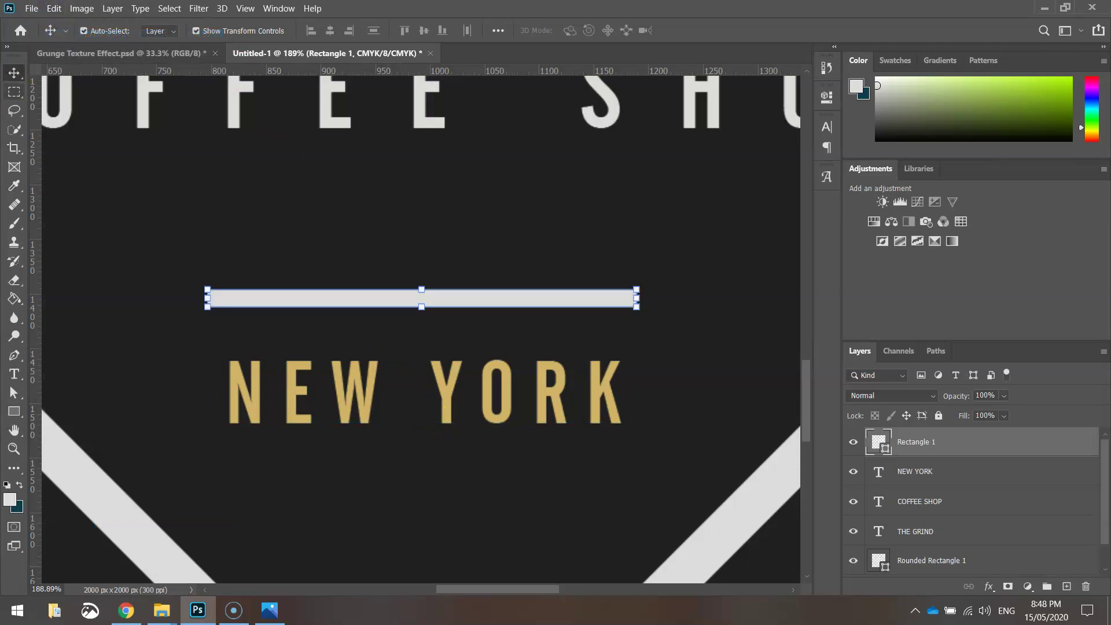
Move the light gray bar slightly up, farther from the NEW YORK text, and center it over the words
{"action": "left_click_drag", "start_coordinate": [428, 312], "coordinate": [427, 290]}
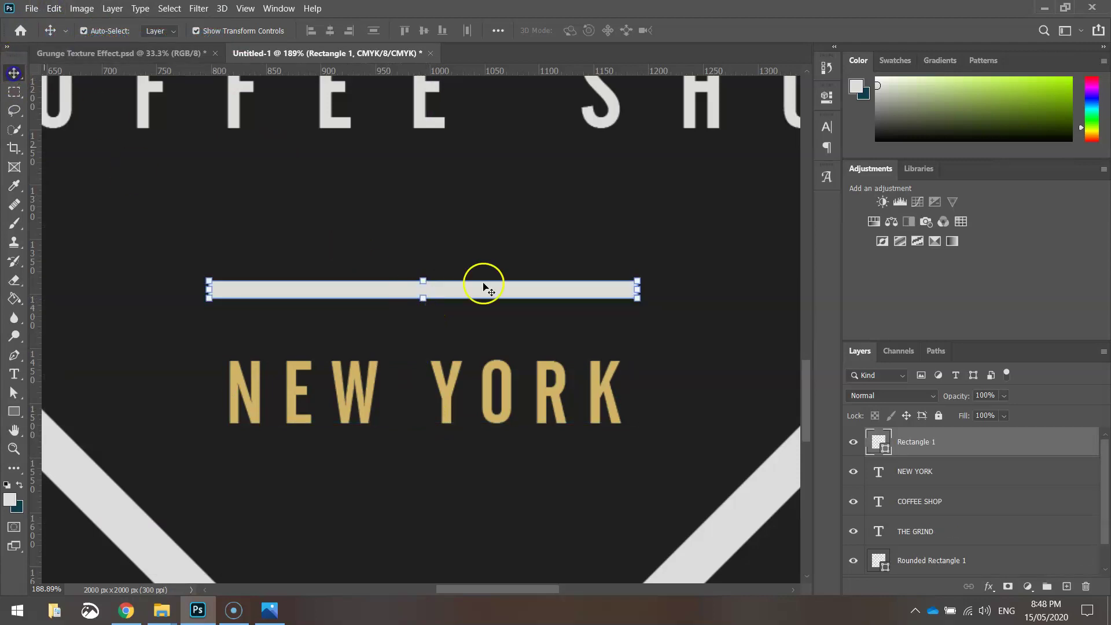
Thin the light gray bar to 37.5% of its height, keeping it just above the NEW YORK text
{"action": "left_click_drag", "start_coordinate": [423, 302], "coordinate": [392, 338]}
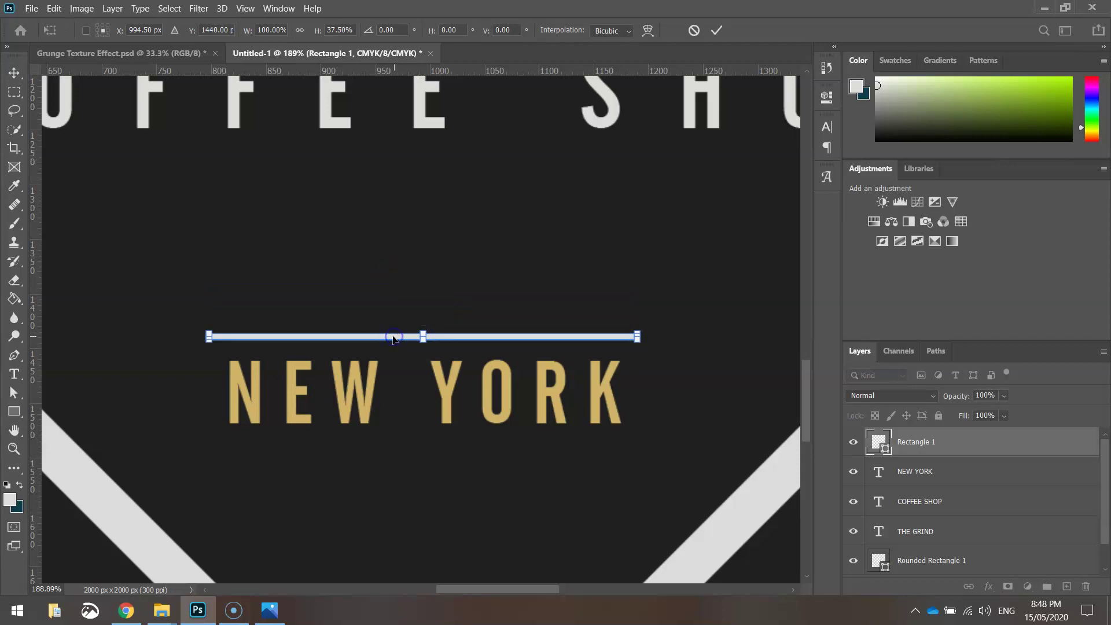
{"action": "scroll", "coordinate": [393, 339], "scroll_direction": "up", "scroll_amount": 3}
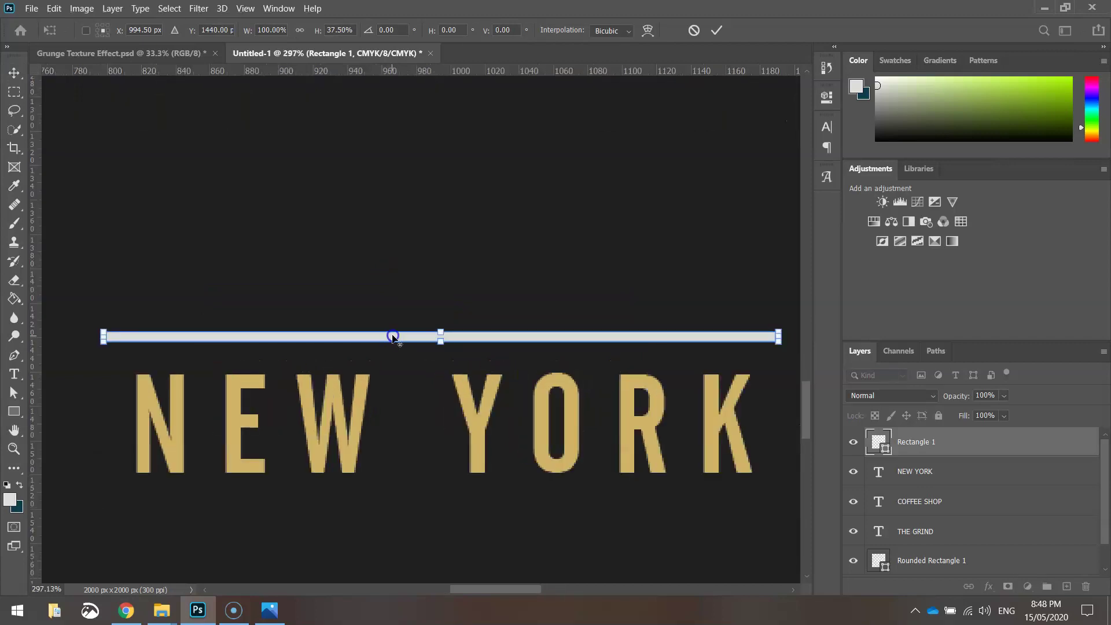
{"action": "left_click", "coordinate": [716, 32]}
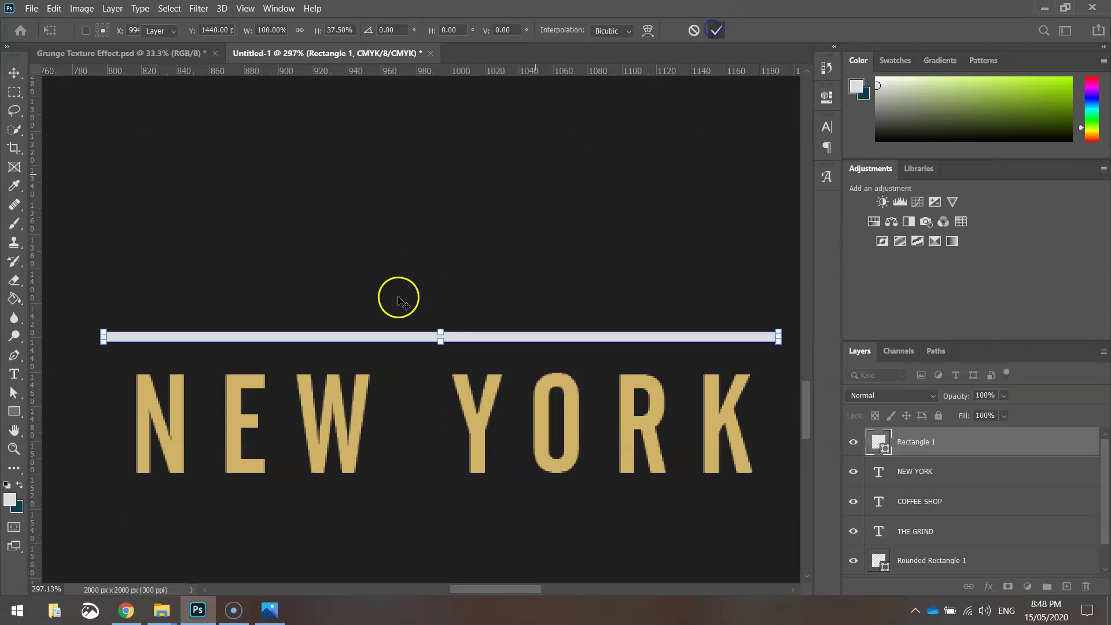
Duplicate the thin light gray bar straight down to below the NEW YORK text and deselect the copy
{"action": "left_click_drag", "start_coordinate": [396, 341], "coordinate": [393, 510]}
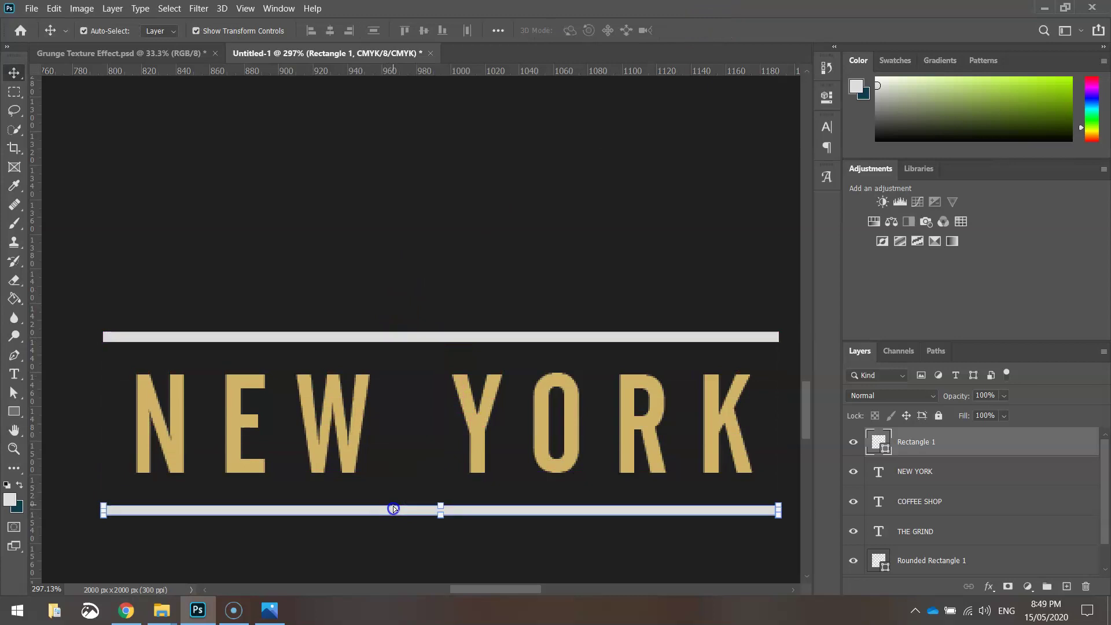
{"action": "scroll", "coordinate": [411, 232], "scroll_direction": "down", "scroll_amount": 3}
{"action": "scroll", "coordinate": [412, 239], "scroll_direction": "down", "scroll_amount": 3}
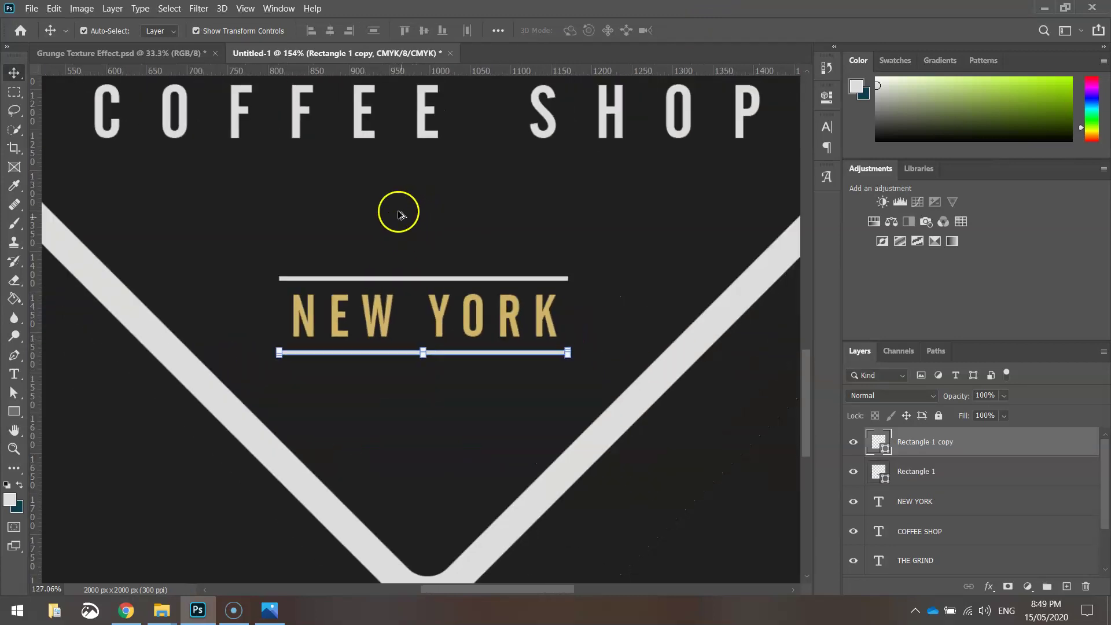
{"action": "scroll", "coordinate": [415, 208], "scroll_direction": "down", "scroll_amount": 4}
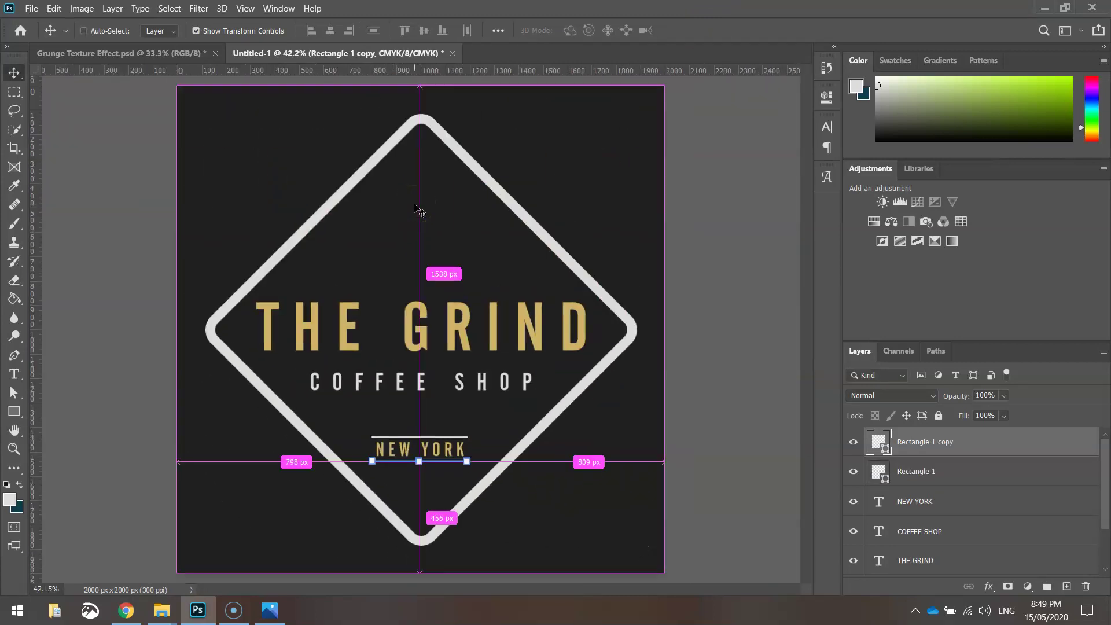
{"action": "left_click", "coordinate": [735, 304], "text": "ctrl"}
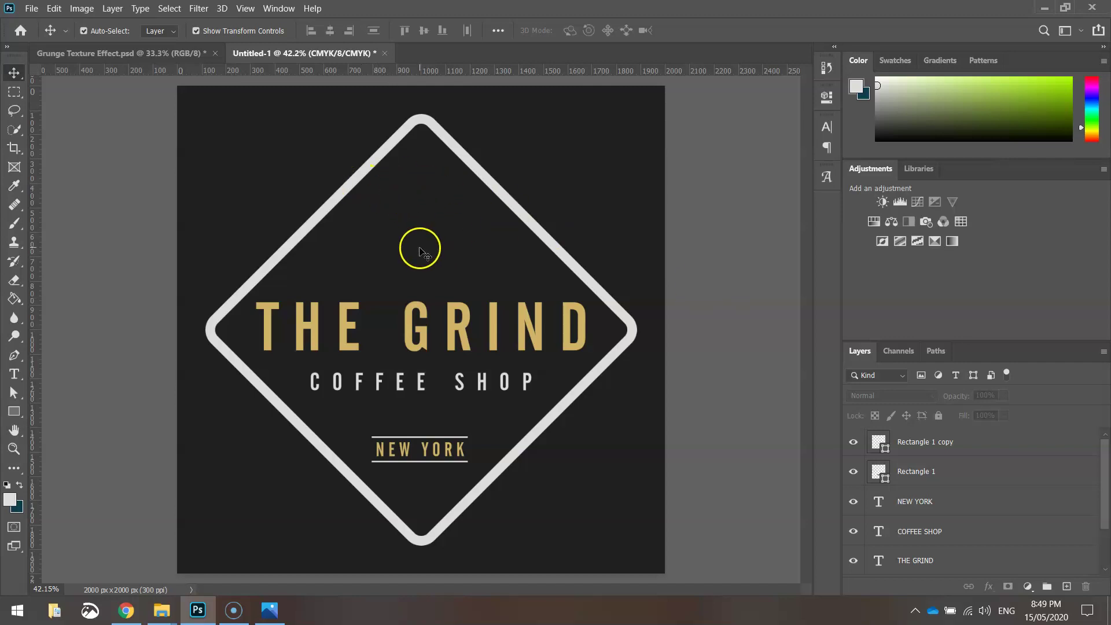
Place the Asset 16 coffee pot image from The Grind Coffee Shop folder into the logo document and shift it upward
{"action": "mouse_move", "coordinate": [160, 608]}
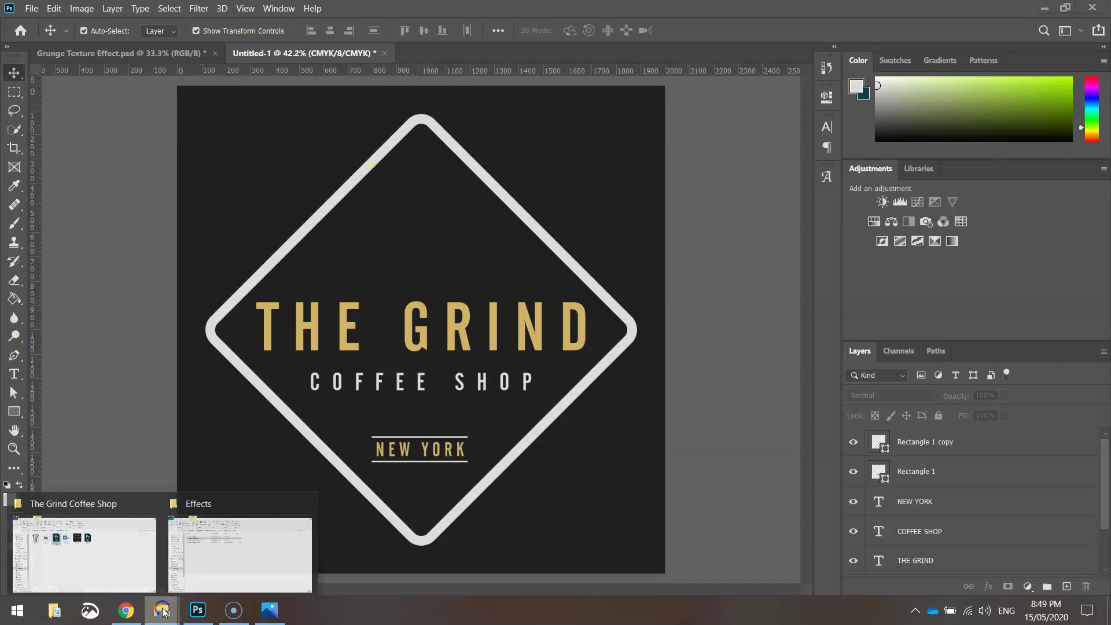
{"action": "left_click", "coordinate": [123, 541]}
{"action": "left_click", "coordinate": [179, 191]}
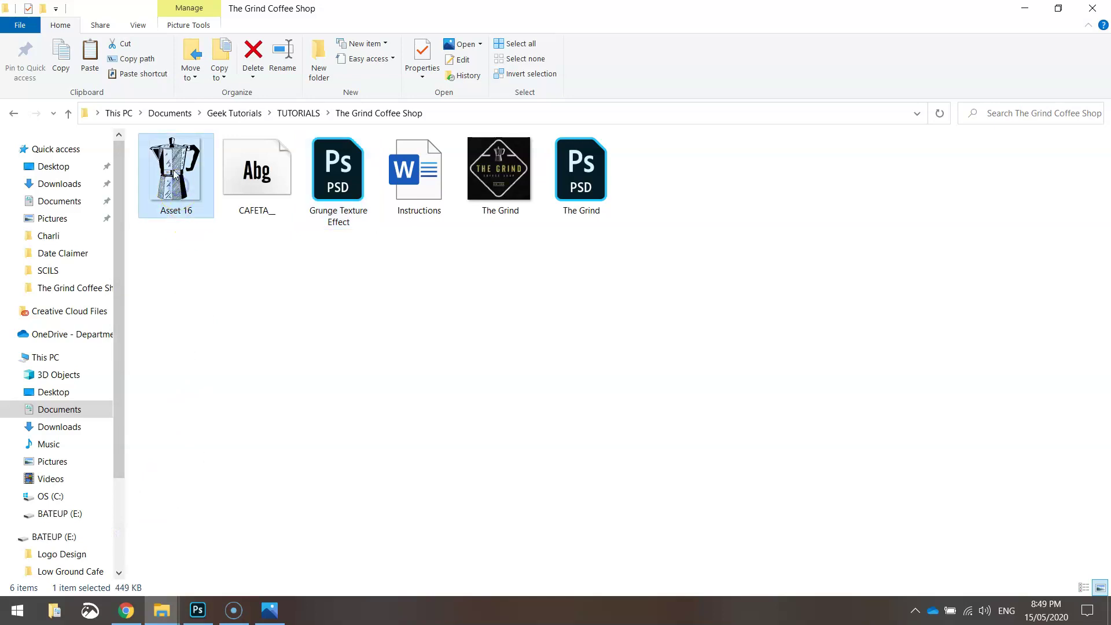
{"action": "left_click_drag", "start_coordinate": [175, 173], "coordinate": [268, 471]}
{"action": "left_click_drag", "start_coordinate": [376, 204], "coordinate": [377, 203]}
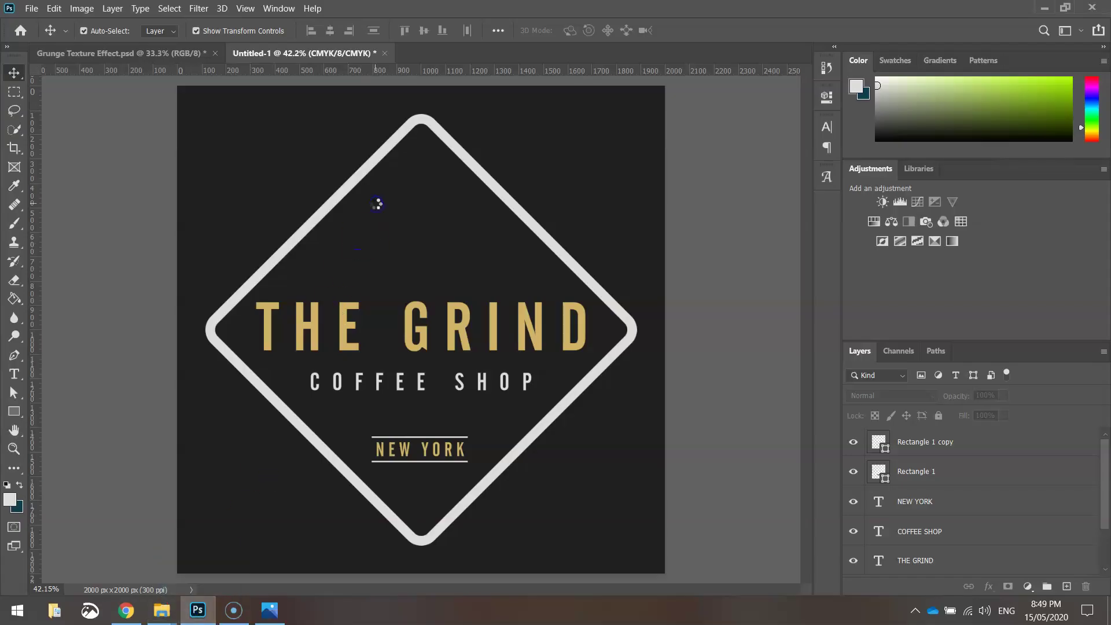
{"action": "left_click_drag", "start_coordinate": [405, 253], "coordinate": [412, 159]}
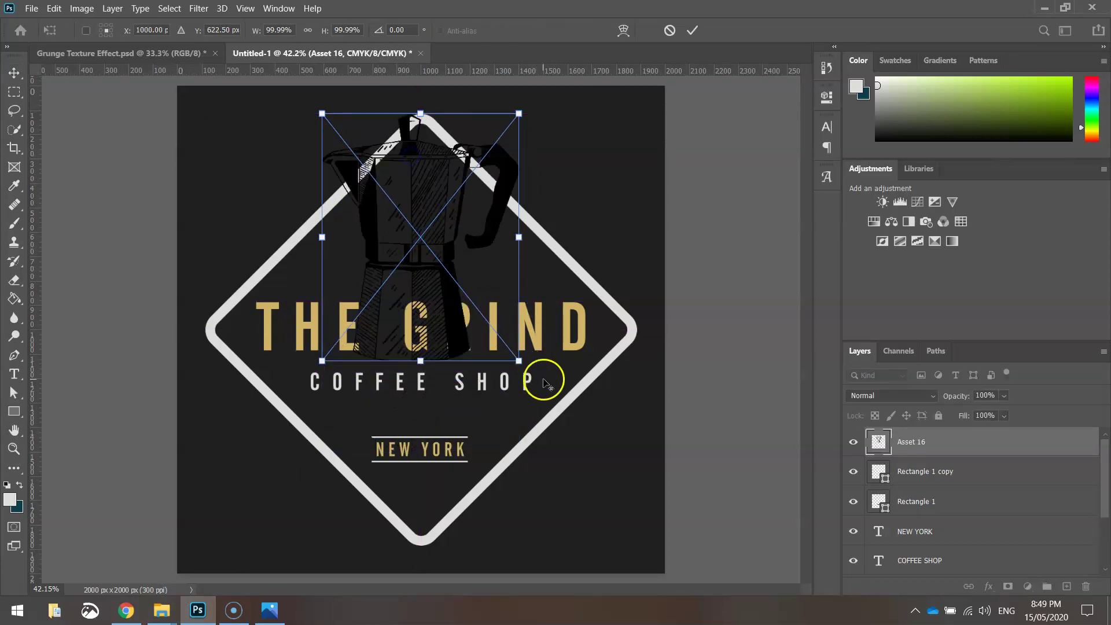
Scale the coffee pot down proportionally and center it between the diamond's upper corner and THE GRIND text
{"action": "left_click_drag", "start_coordinate": [520, 360], "coordinate": [470, 282]}
{"action": "left_click_drag", "start_coordinate": [436, 230], "coordinate": [426, 222]}
{"action": "mouse_move", "coordinate": [465, 283]}
{"action": "left_mouse_down"}
{"action": "mouse_move", "coordinate": [459, 296]}
{"action": "mouse_move", "coordinate": [457, 269]}
{"action": "left_mouse_up"}
{"action": "left_click_drag", "start_coordinate": [434, 226], "coordinate": [429, 219]}
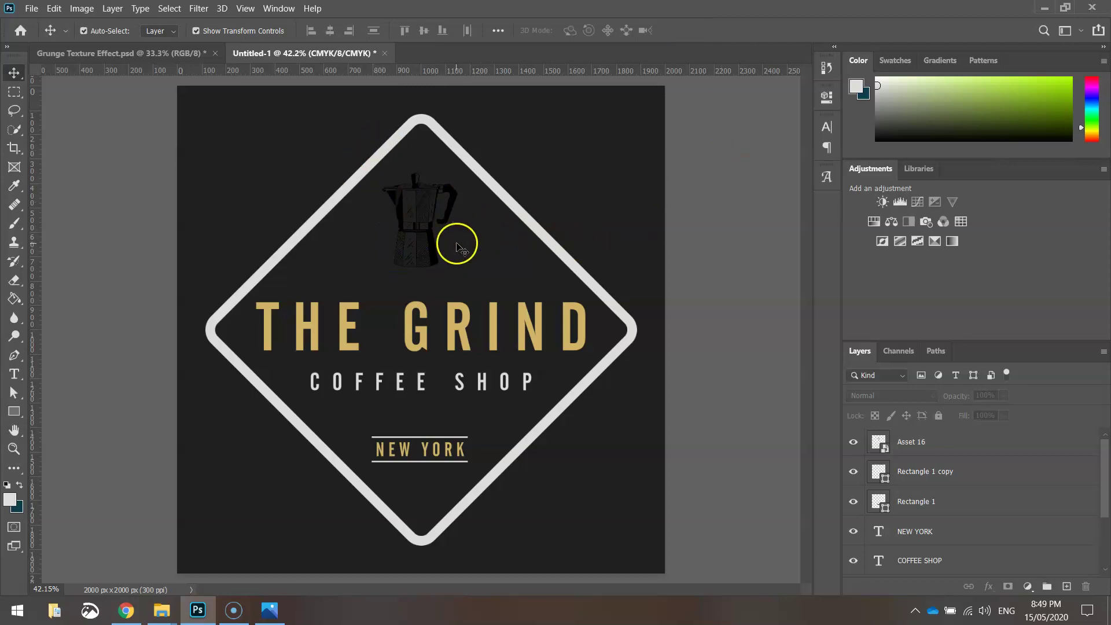
Add a Color Overlay to the Asset 16 coffee pot, sampling the frame's light gray (#dbdcda), and deselect the layer
{"action": "left_click", "coordinate": [952, 444]}
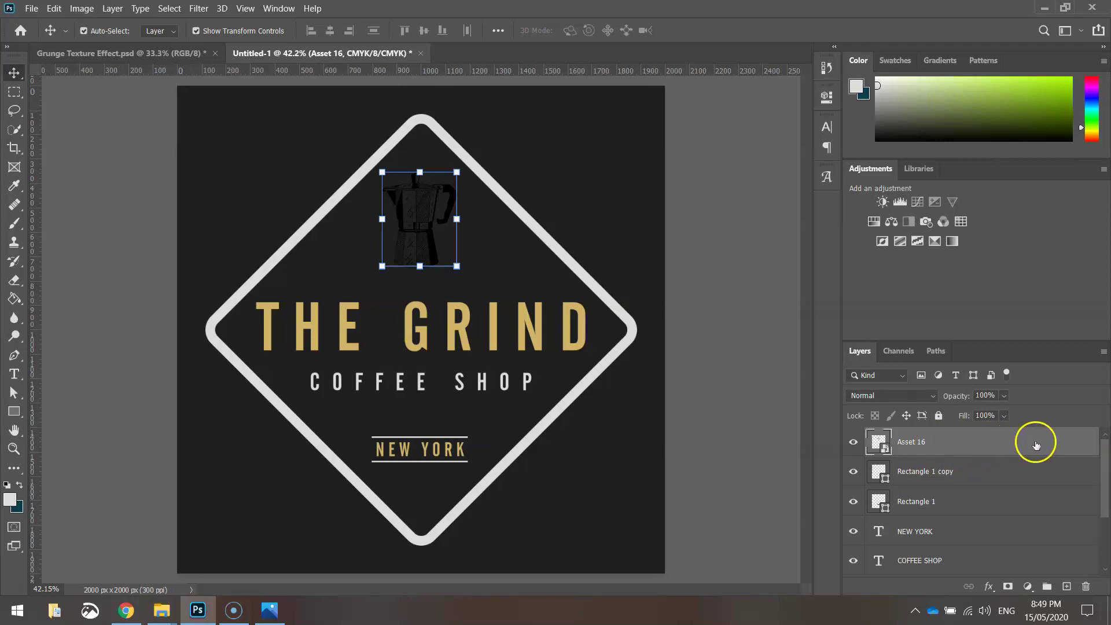
{"action": "left_click", "coordinate": [1013, 444]}
{"action": "double_click", "coordinate": [1013, 444]}
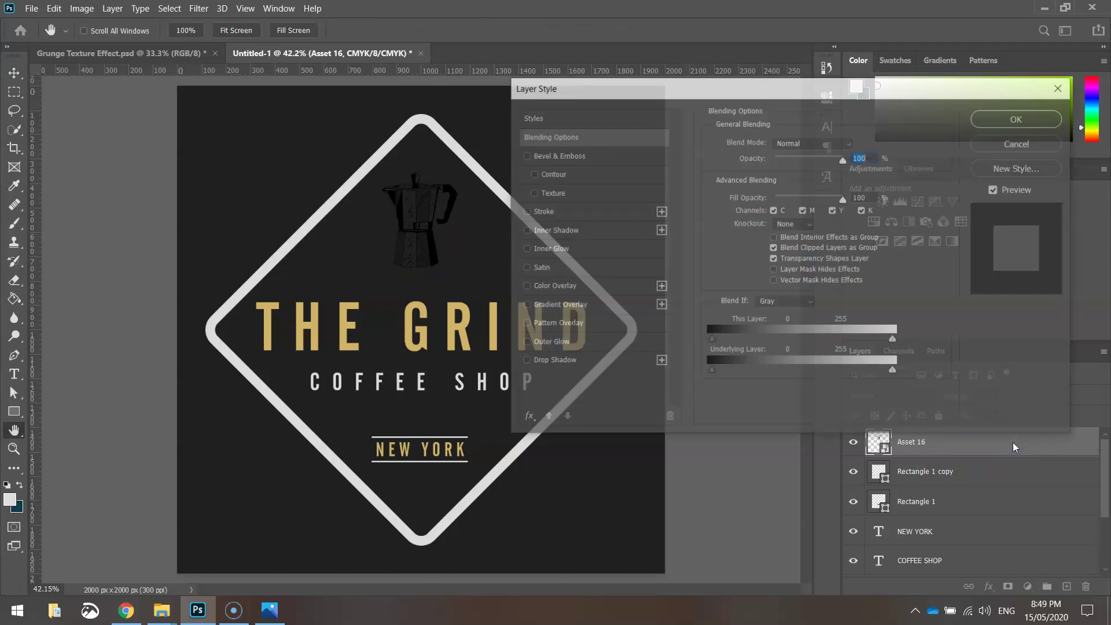
{"action": "left_click_drag", "start_coordinate": [682, 91], "coordinate": [712, 38]}
{"action": "left_click", "coordinate": [578, 235]}
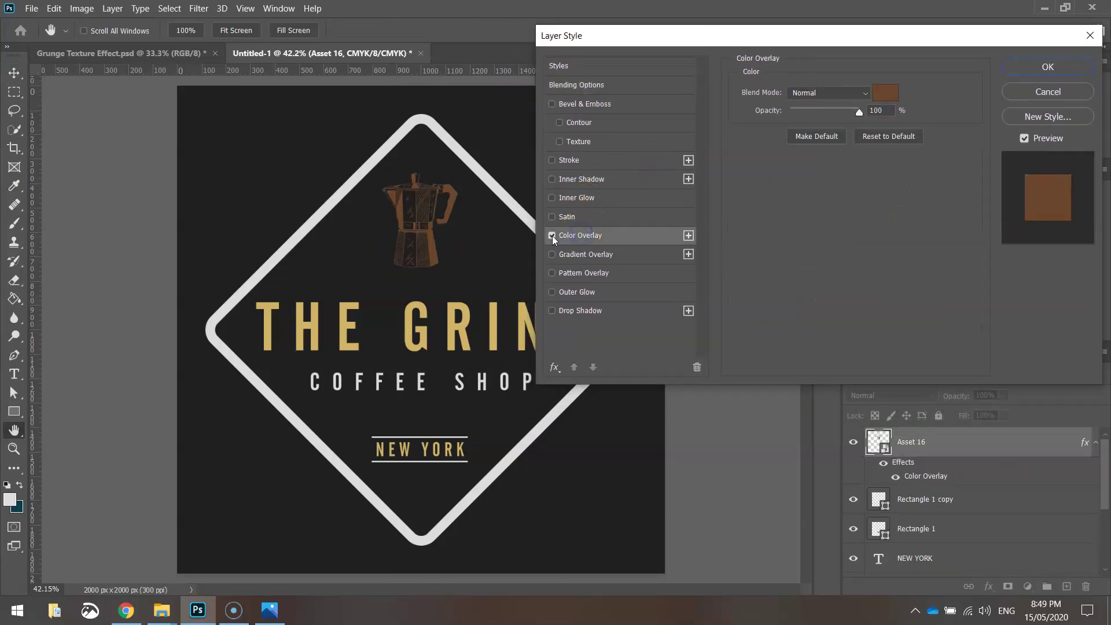
{"action": "left_click", "coordinate": [887, 93]}
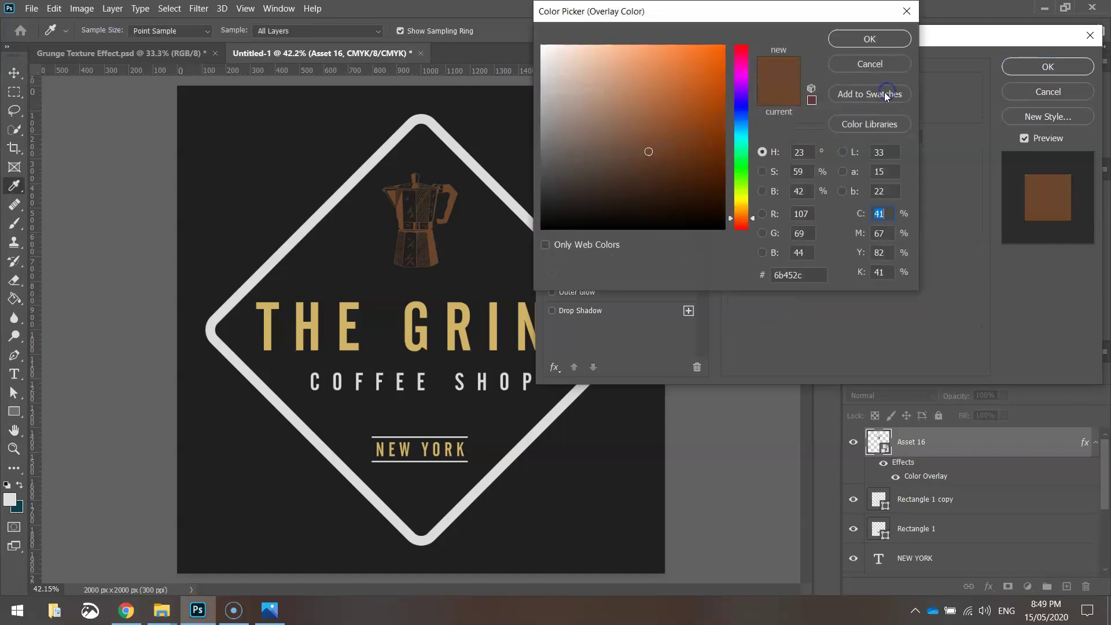
{"action": "left_click", "coordinate": [400, 137]}
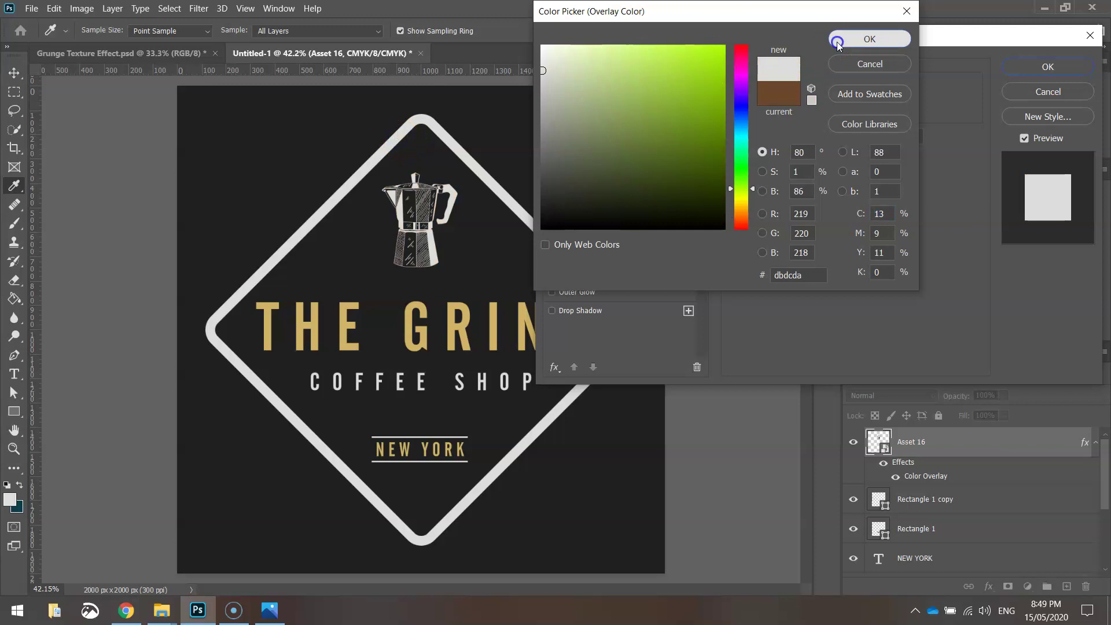
{"action": "left_click", "coordinate": [854, 39]}
{"action": "left_click", "coordinate": [1046, 65]}
{"action": "left_click", "coordinate": [730, 180]}
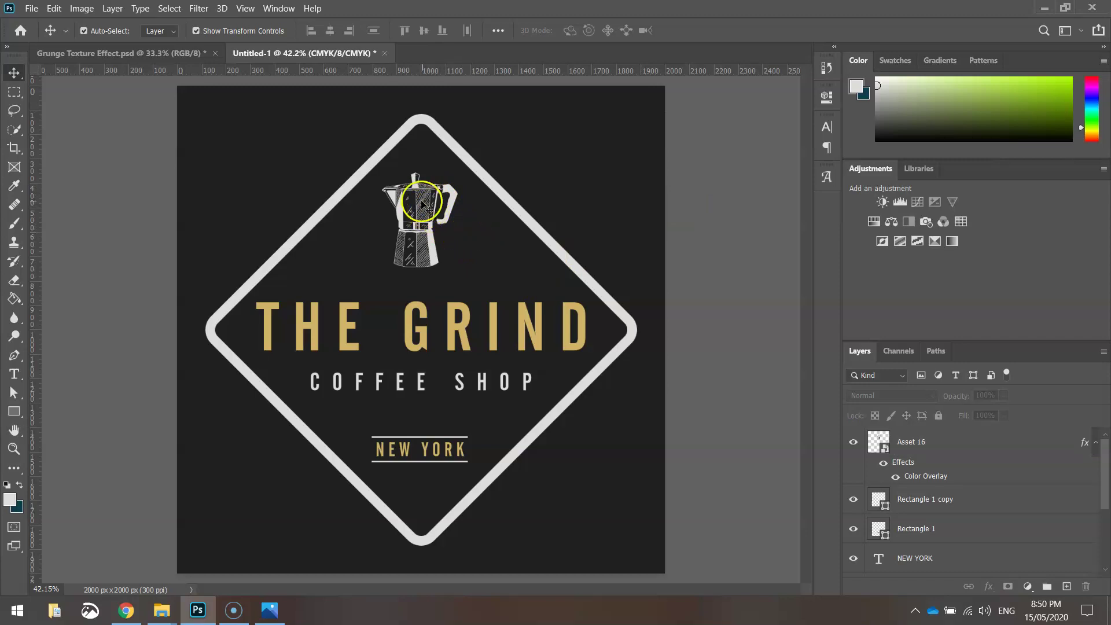
Draw a horizontal light gray rectangle about 955 by 42 px across the coffee pot and the diamond's upper sides
{"action": "scroll", "coordinate": [423, 204], "scroll_direction": "up", "scroll_amount": 1}
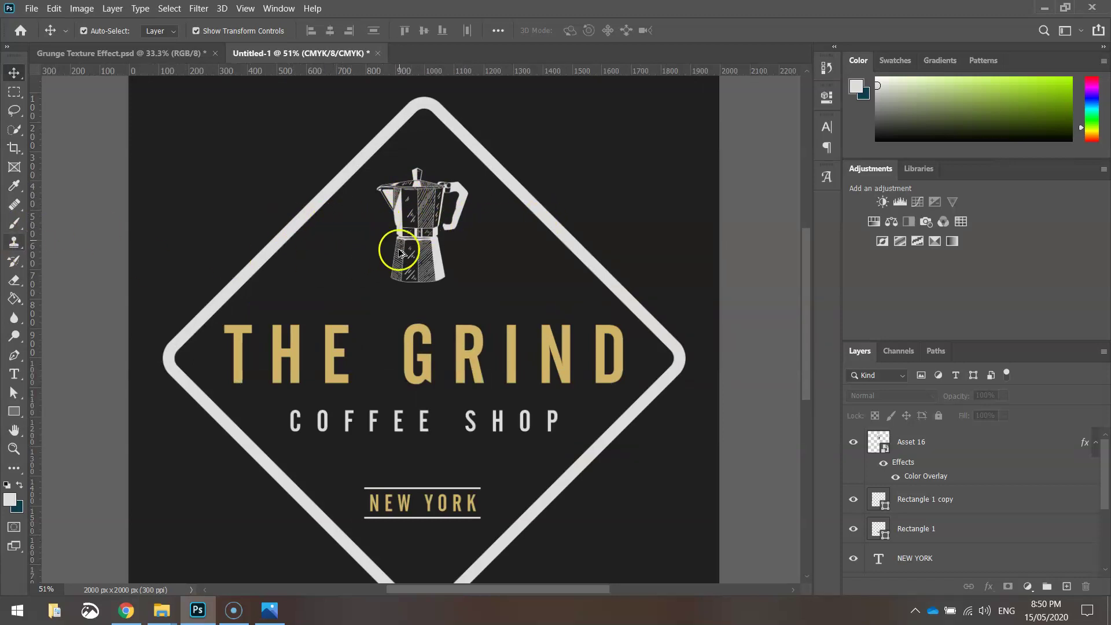
{"action": "scroll", "coordinate": [460, 206], "scroll_direction": "up", "scroll_amount": 3}
{"action": "scroll", "coordinate": [177, 230], "scroll_direction": "up", "scroll_amount": 1}
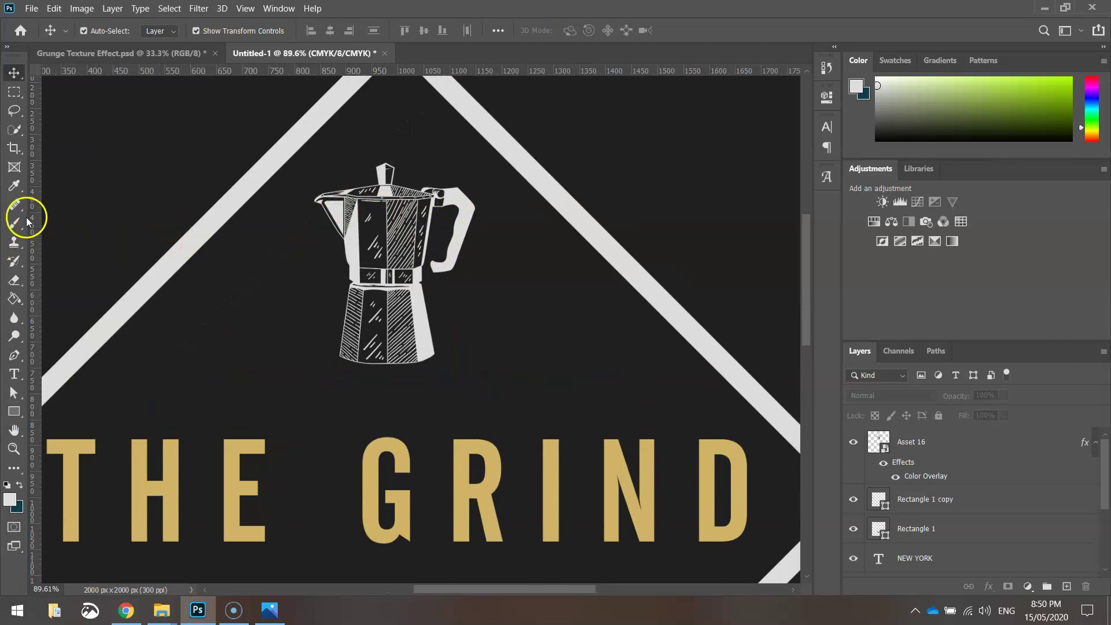
{"action": "left_click", "coordinate": [14, 411]}
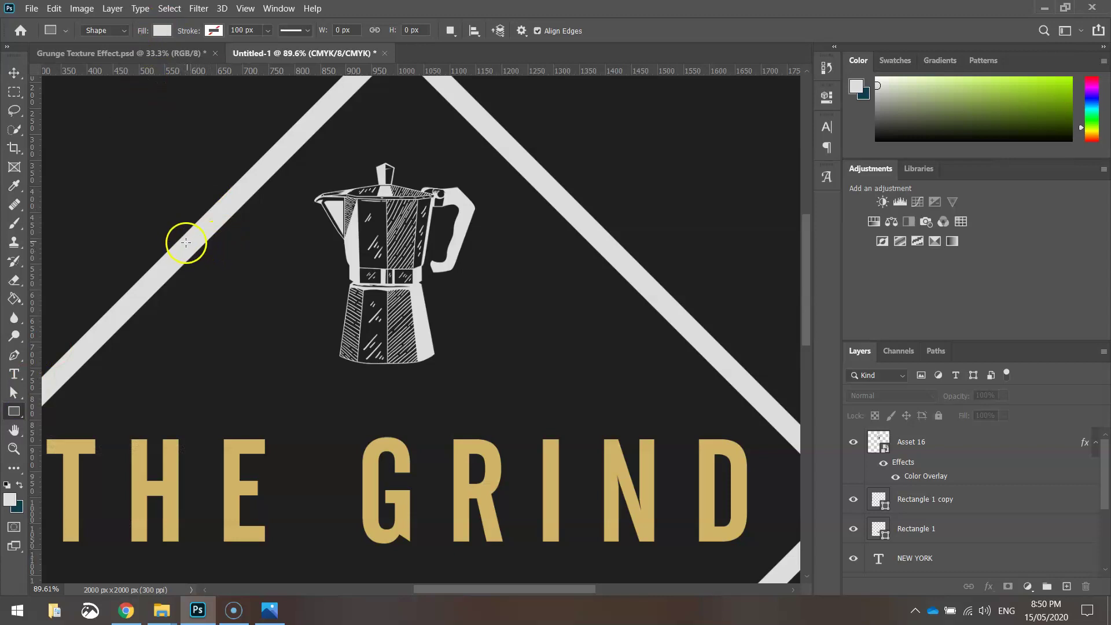
{"action": "left_click_drag", "start_coordinate": [158, 237], "coordinate": [652, 257]}
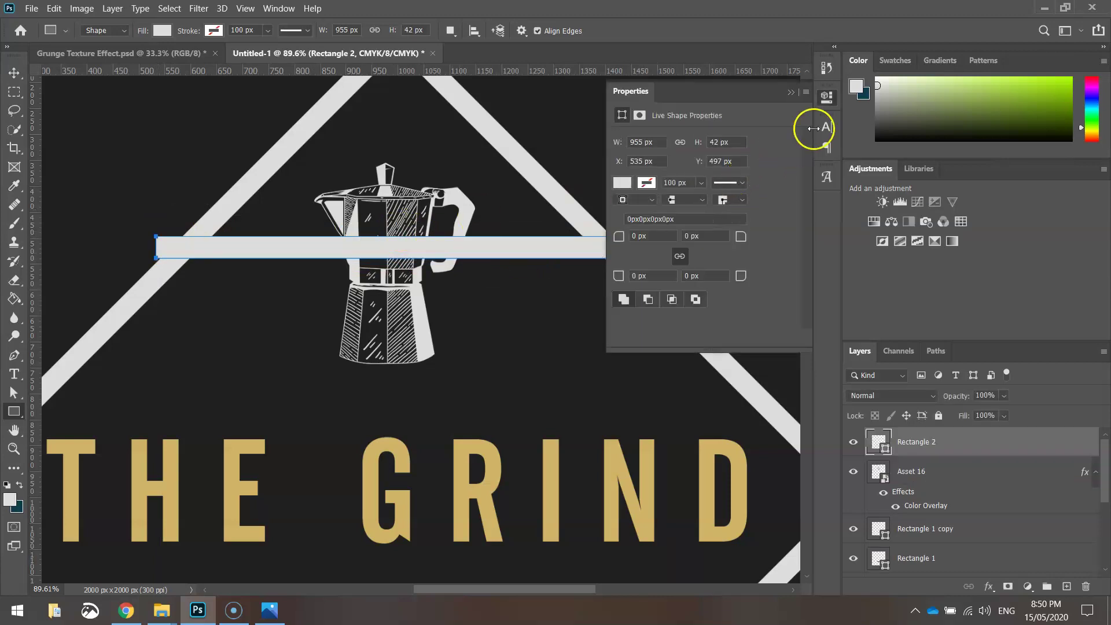
{"action": "left_click", "coordinate": [822, 99]}
{"action": "left_click", "coordinate": [15, 73]}
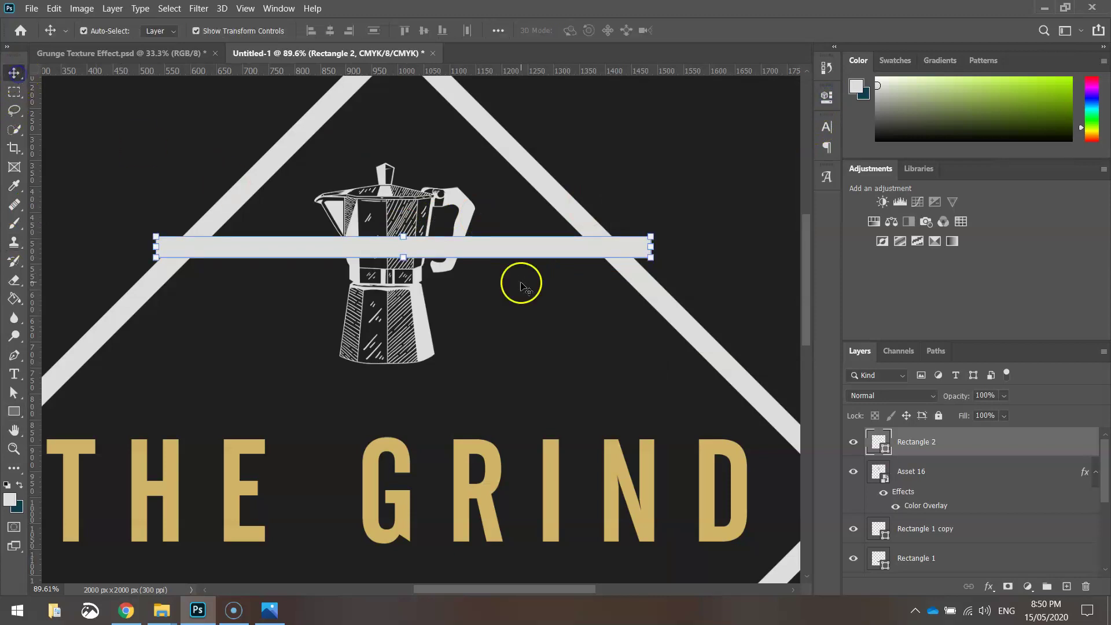
Move the light gray rectangle down over the coffee pot's waist and widen it equally at both ends beyond the diamond's sides
{"action": "left_click_drag", "start_coordinate": [484, 252], "coordinate": [476, 283]}
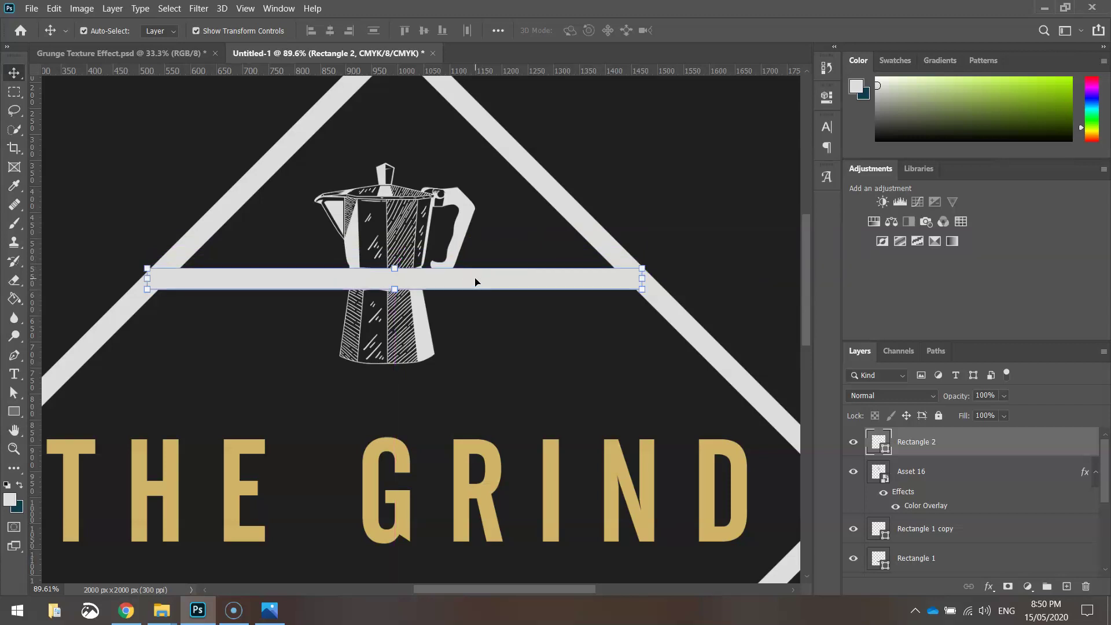
{"action": "left_click", "coordinate": [168, 180]}
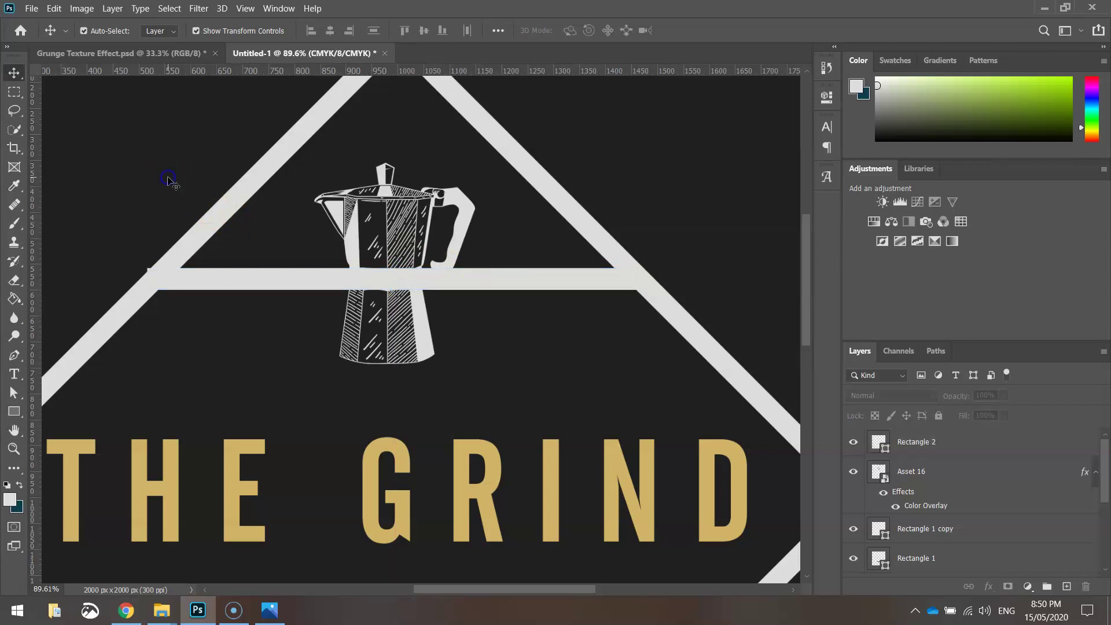
{"action": "left_click", "coordinate": [247, 273]}
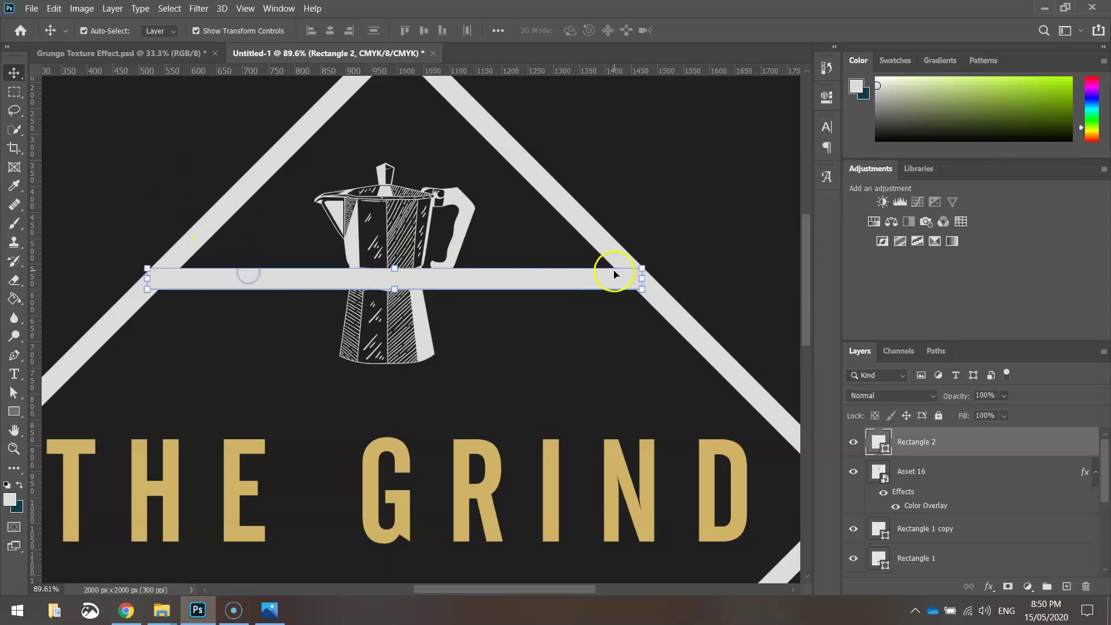
{"action": "left_click_drag", "start_coordinate": [644, 278], "coordinate": [688, 278]}
{"action": "left_click", "coordinate": [715, 31]}
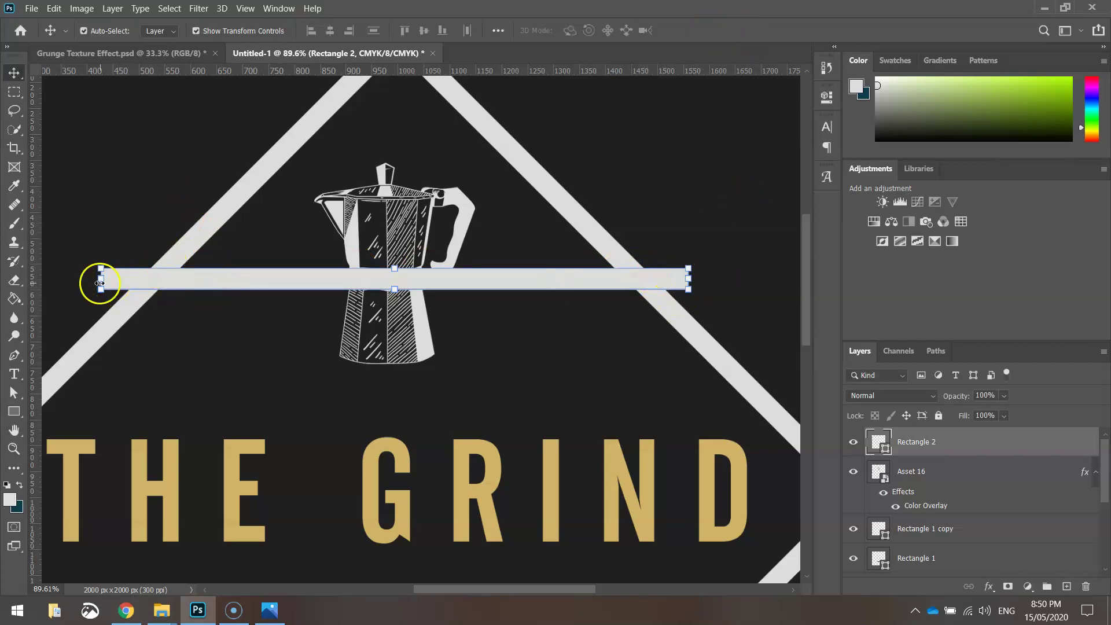
{"action": "left_click", "coordinate": [103, 166]}
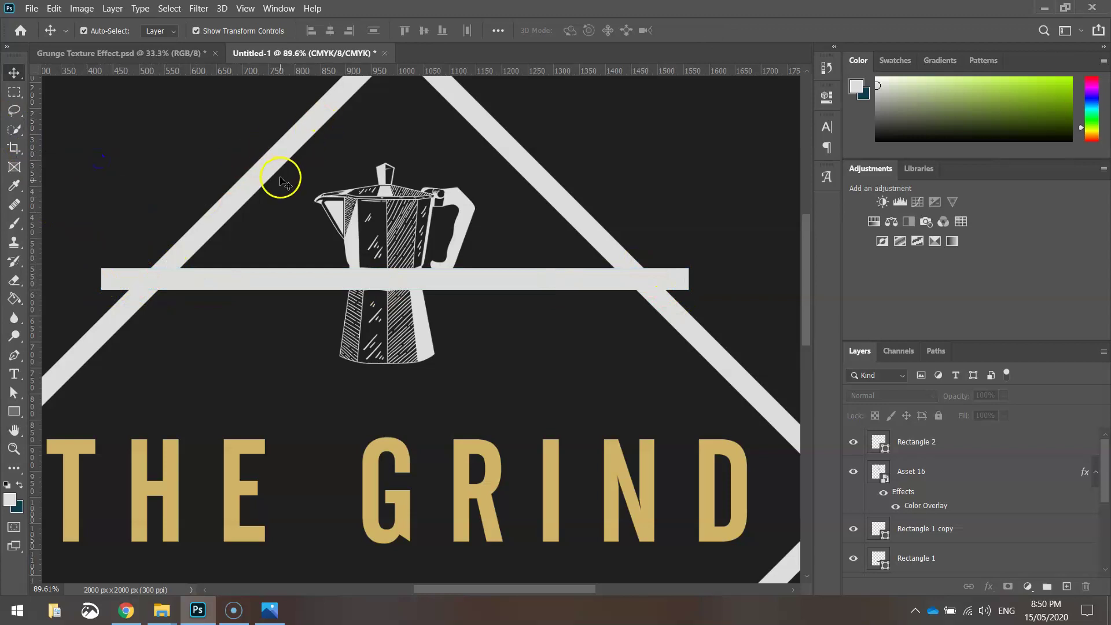
Toggle the visibility of the Rectangle 1 and Rounded Rectangle 1 layers to identify which one holds the diamond frame
{"action": "scroll", "coordinate": [280, 183], "scroll_direction": "down", "scroll_amount": 2}
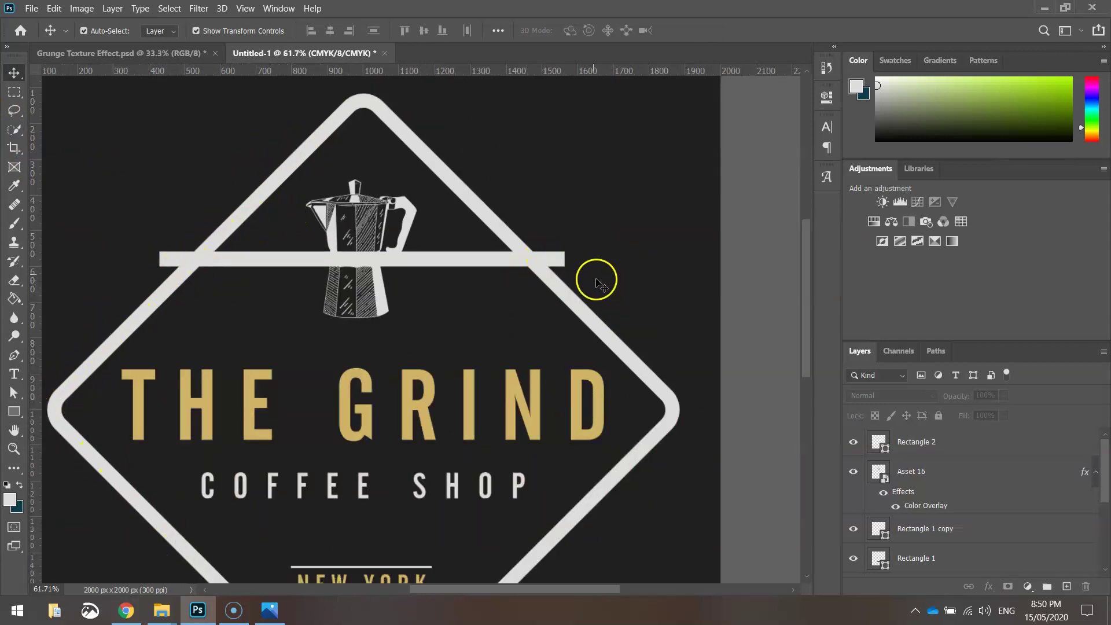
{"action": "left_click", "coordinate": [964, 558]}
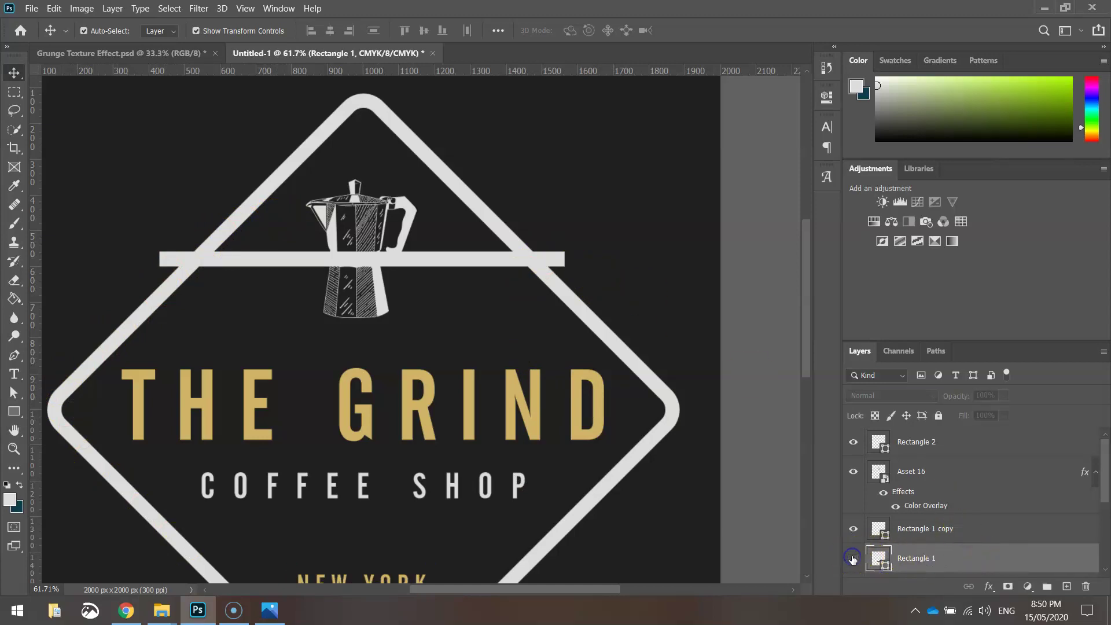
{"action": "scroll", "coordinate": [919, 548], "scroll_direction": "down", "scroll_amount": 3}
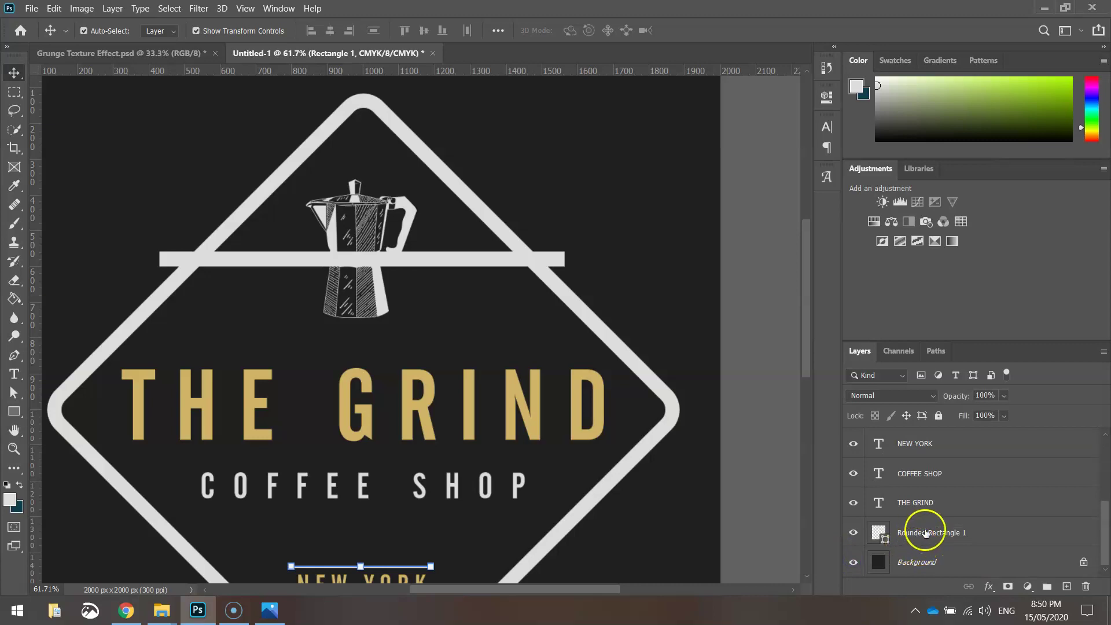
{"action": "left_click", "coordinate": [853, 533]}
{"action": "left_click", "coordinate": [854, 532]}
{"action": "left_click", "coordinate": [853, 533]}
{"action": "left_click", "coordinate": [854, 532]}
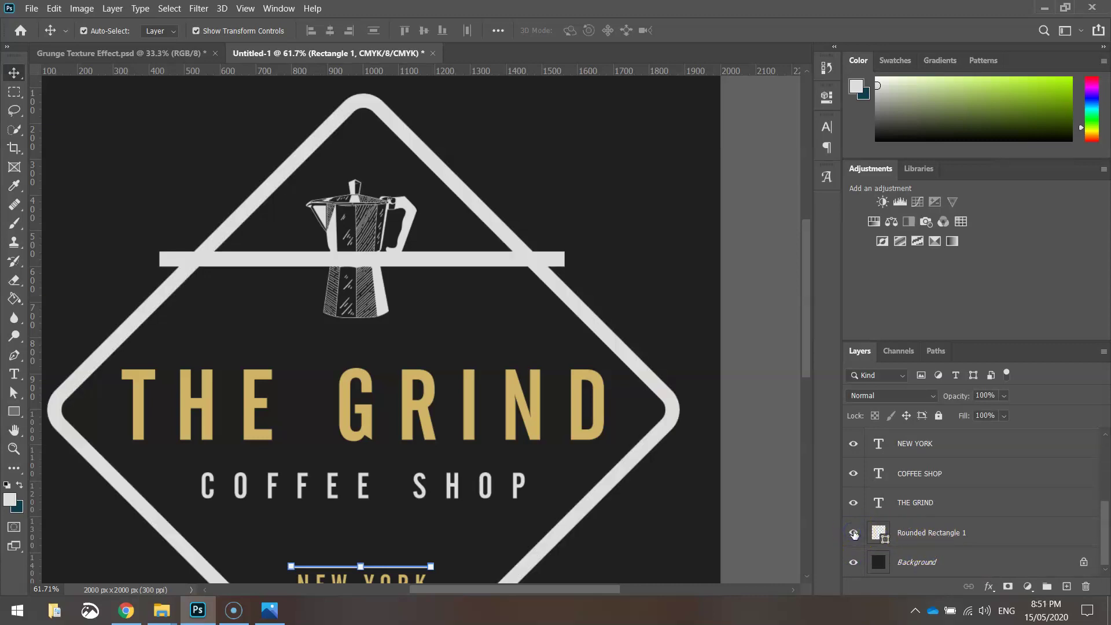
Load the shape of the diamond frame's Rounded Rectangle 1 layer as a selection
{"action": "left_click", "coordinate": [947, 534]}
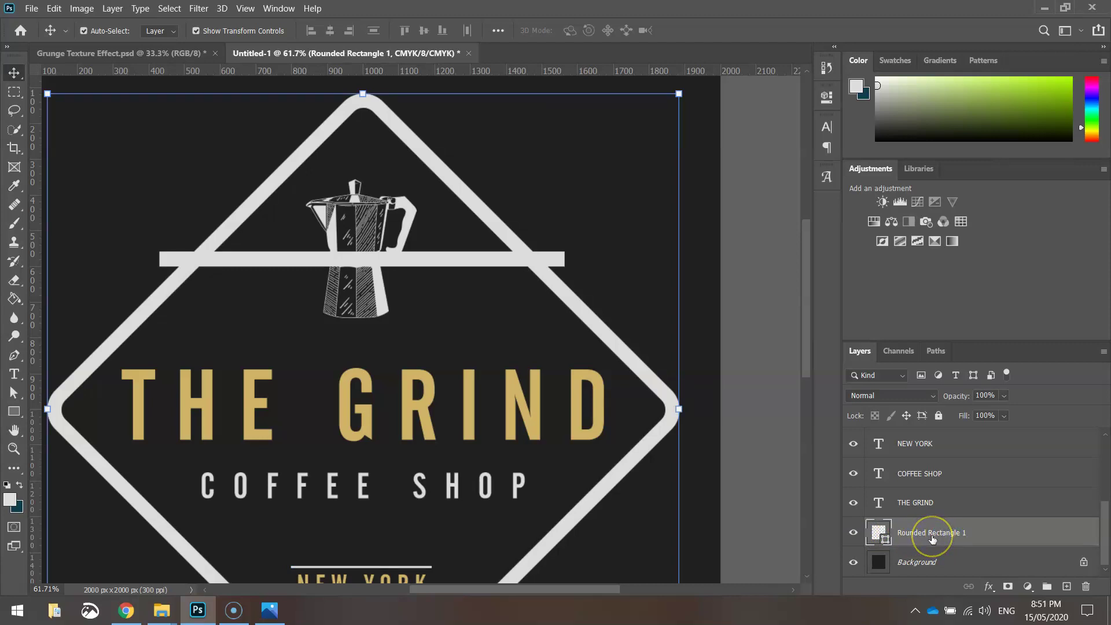
{"action": "key", "text": "ctrl"}
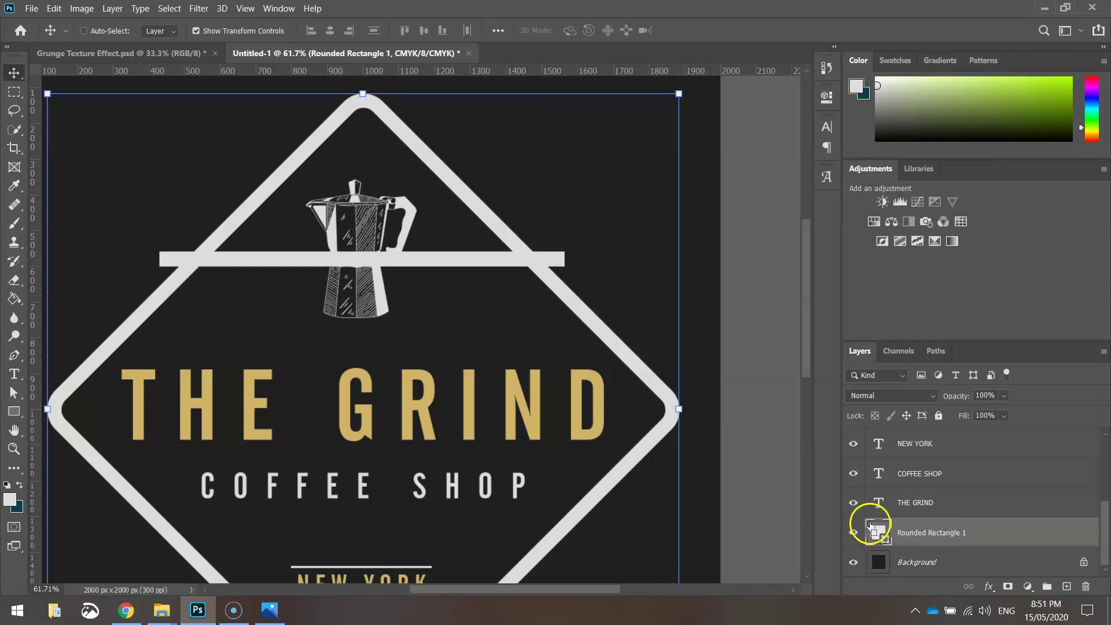
{"action": "left_click", "coordinate": [879, 533], "text": "ctrl"}
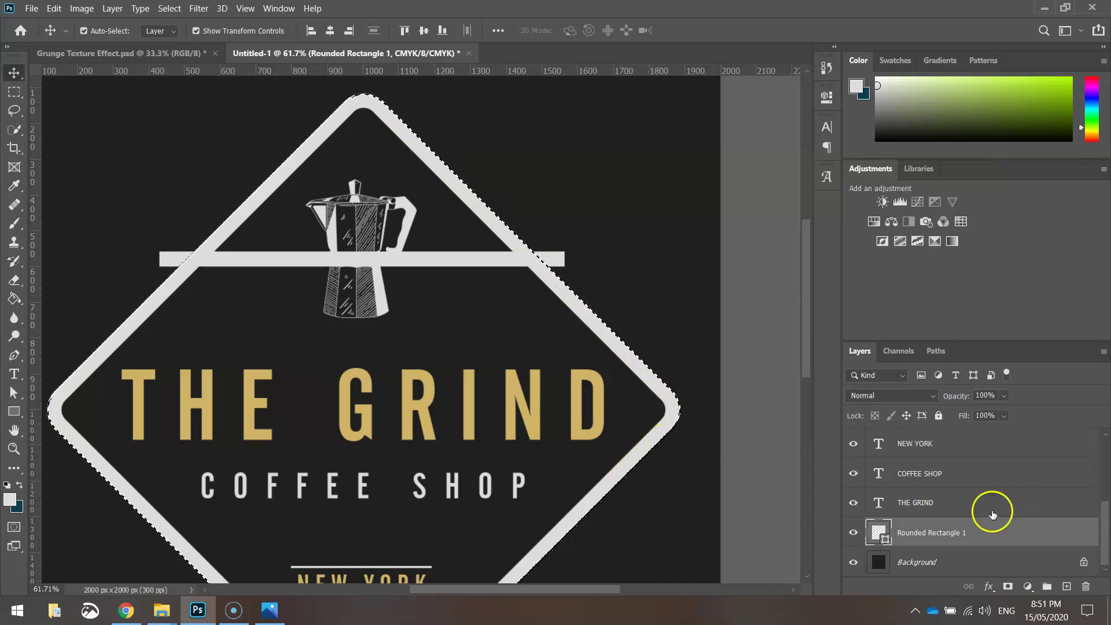
Make the Rectangle 2 layer active and invert the diamond selection so it covers everything outside the frame
{"action": "left_click_drag", "start_coordinate": [1106, 532], "coordinate": [1107, 449]}
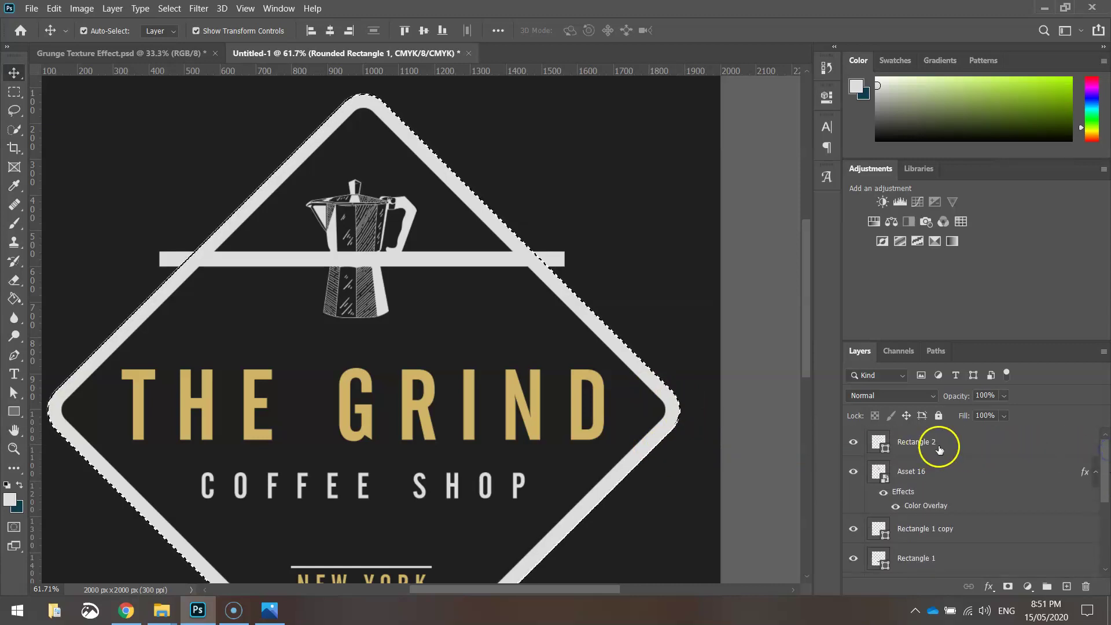
{"action": "left_click", "coordinate": [960, 444]}
{"action": "mouse_move", "coordinate": [960, 442]}
{"action": "left_mouse_down"}
{"action": "mouse_move", "coordinate": [969, 439]}
{"action": "mouse_move", "coordinate": [950, 444]}
{"action": "left_mouse_up"}
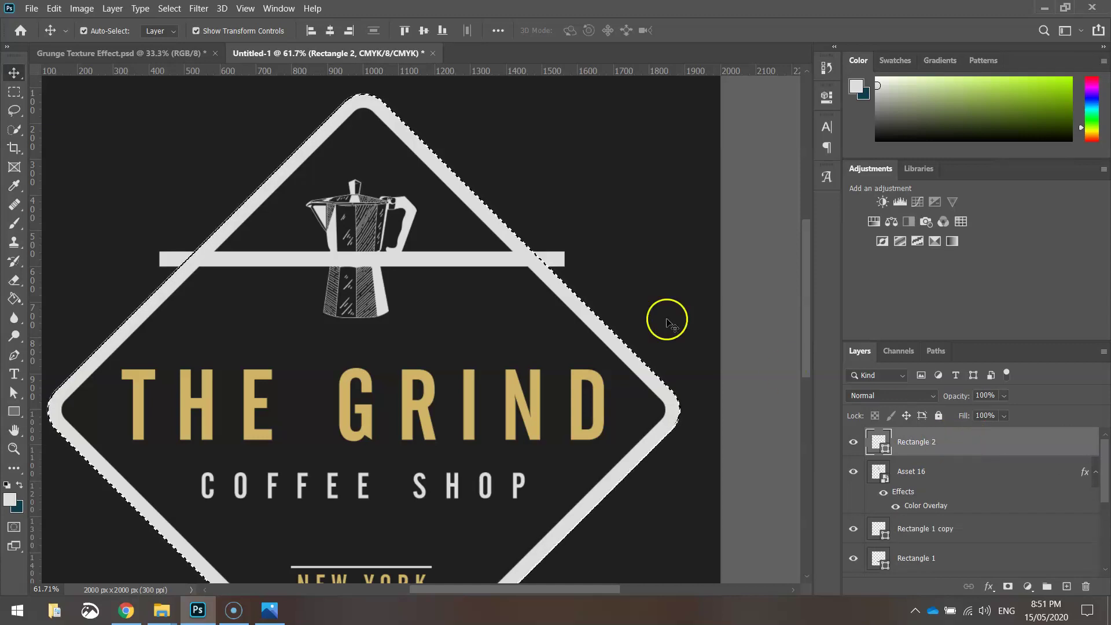
{"action": "left_click_drag", "start_coordinate": [199, 259], "coordinate": [224, 259]}
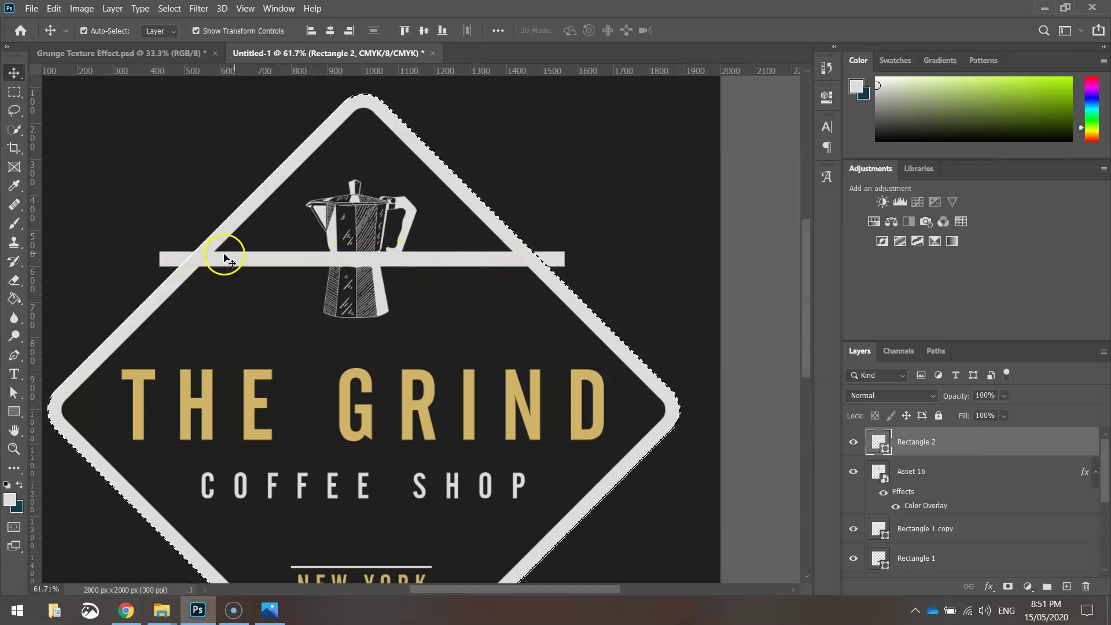
{"action": "mouse_move", "coordinate": [455, 263]}
{"action": "left_mouse_down"}
{"action": "mouse_move", "coordinate": [565, 258]}
{"action": "mouse_move", "coordinate": [565, 272]}
{"action": "left_mouse_up"}
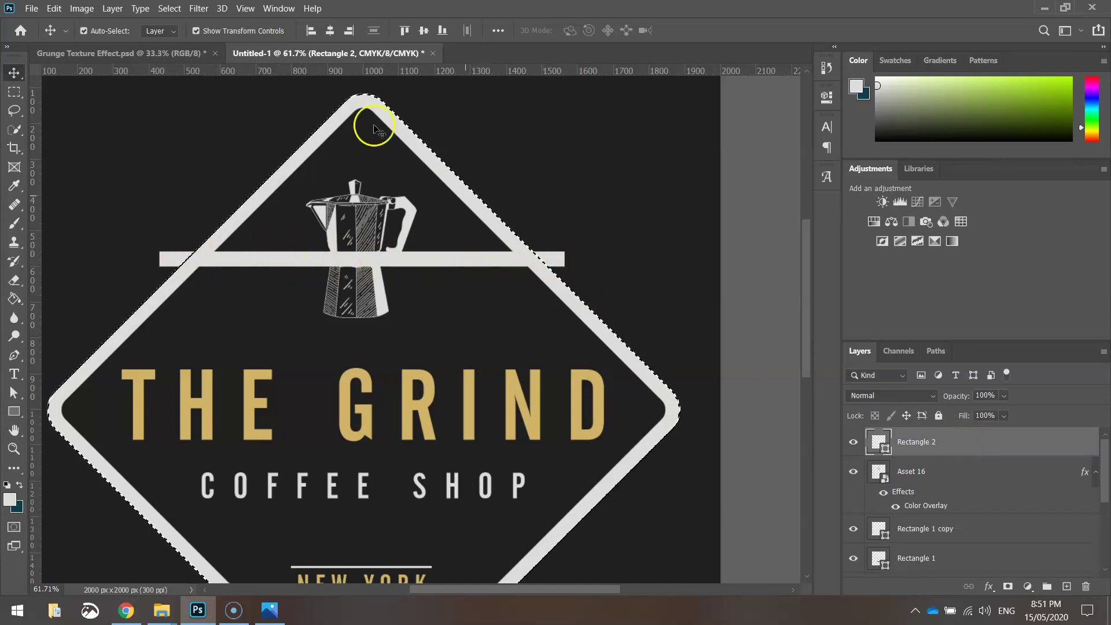
{"action": "left_click", "coordinate": [170, 8]}
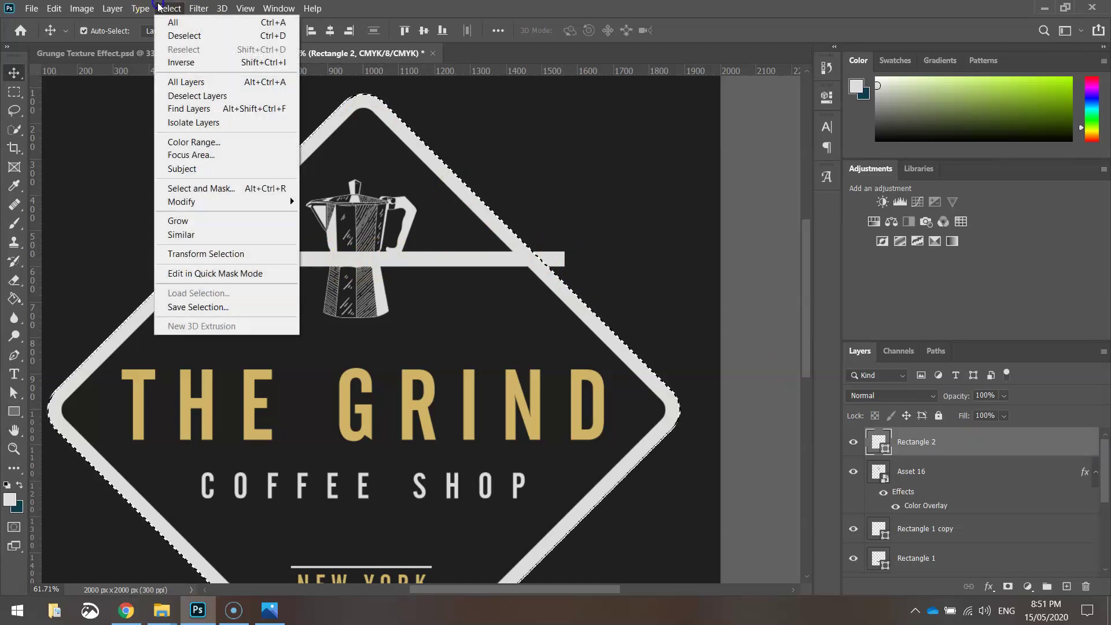
{"action": "left_click", "coordinate": [172, 63]}
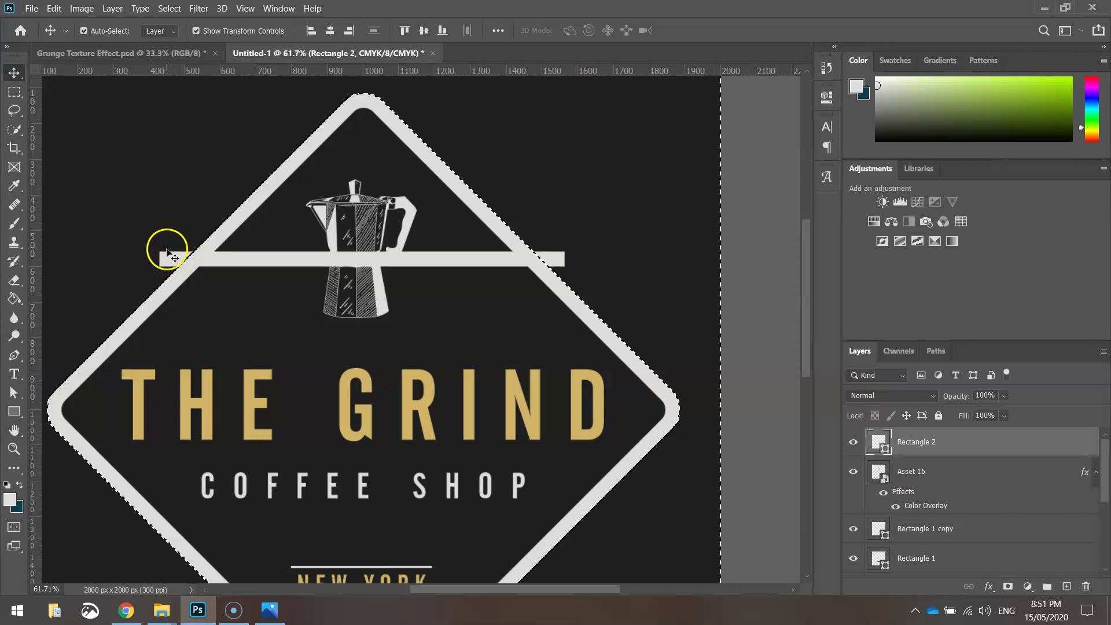
Rasterize the Rectangle 2 layer, delete the bar ends sticking out beyond the diamond frame, and clear the selection
{"action": "right_click", "coordinate": [977, 444]}
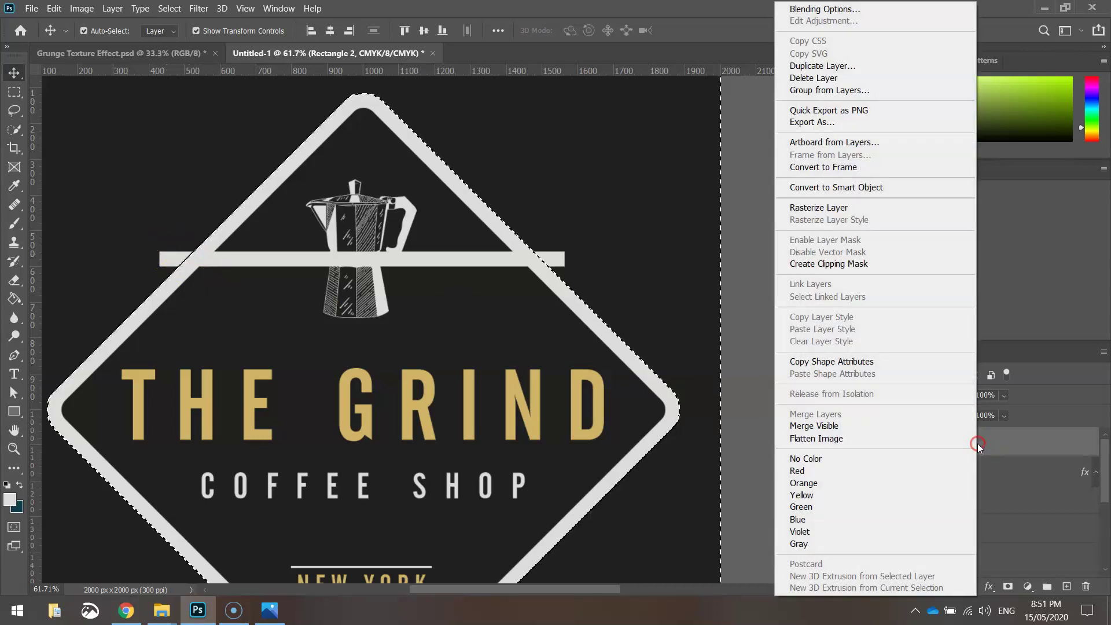
{"action": "left_click", "coordinate": [856, 208]}
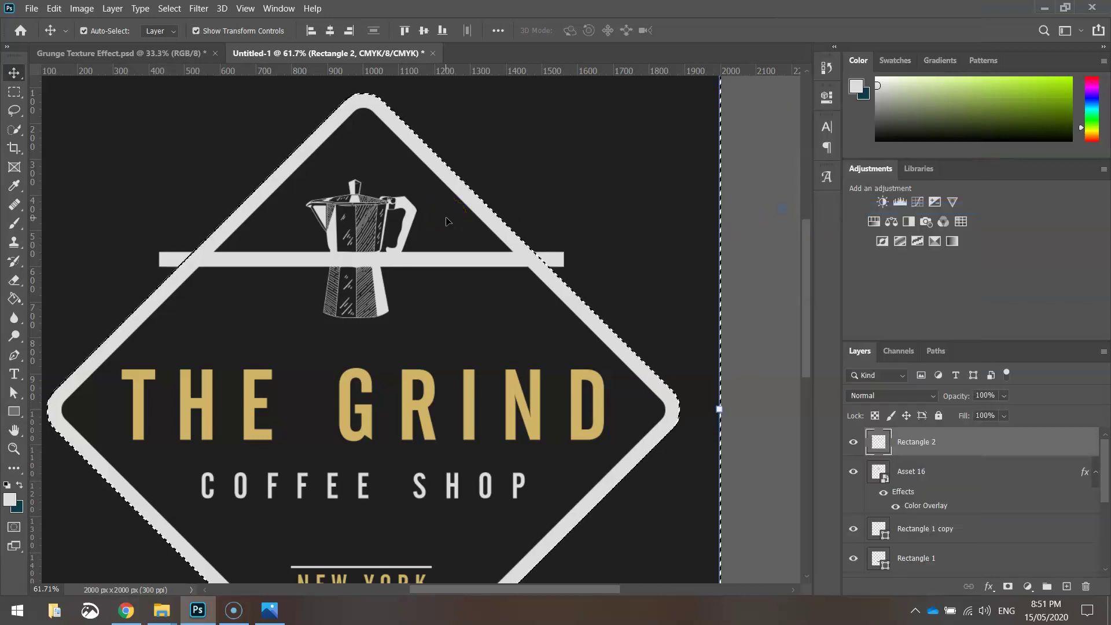
{"action": "key", "text": "Delete"}
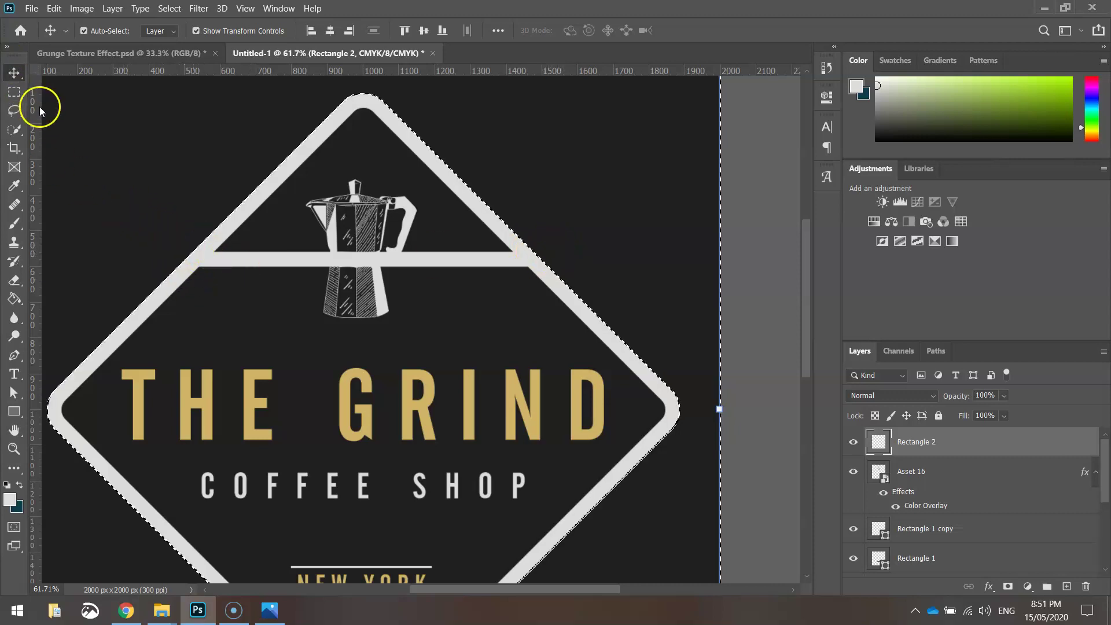
{"action": "left_click", "coordinate": [169, 9]}
{"action": "left_click", "coordinate": [230, 39]}
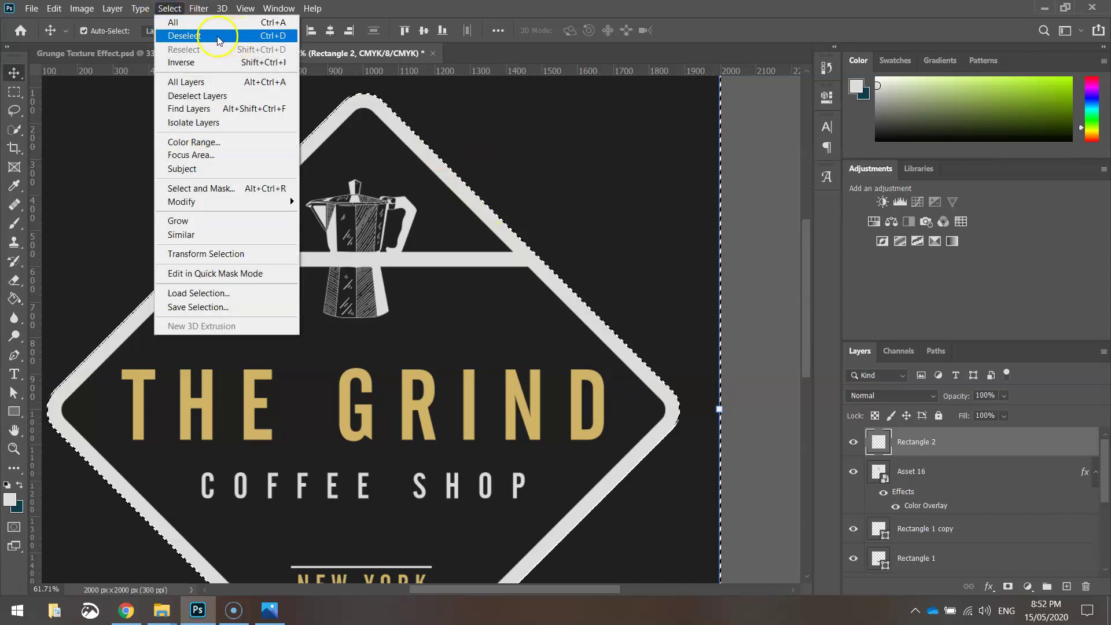
{"action": "left_click", "coordinate": [695, 153]}
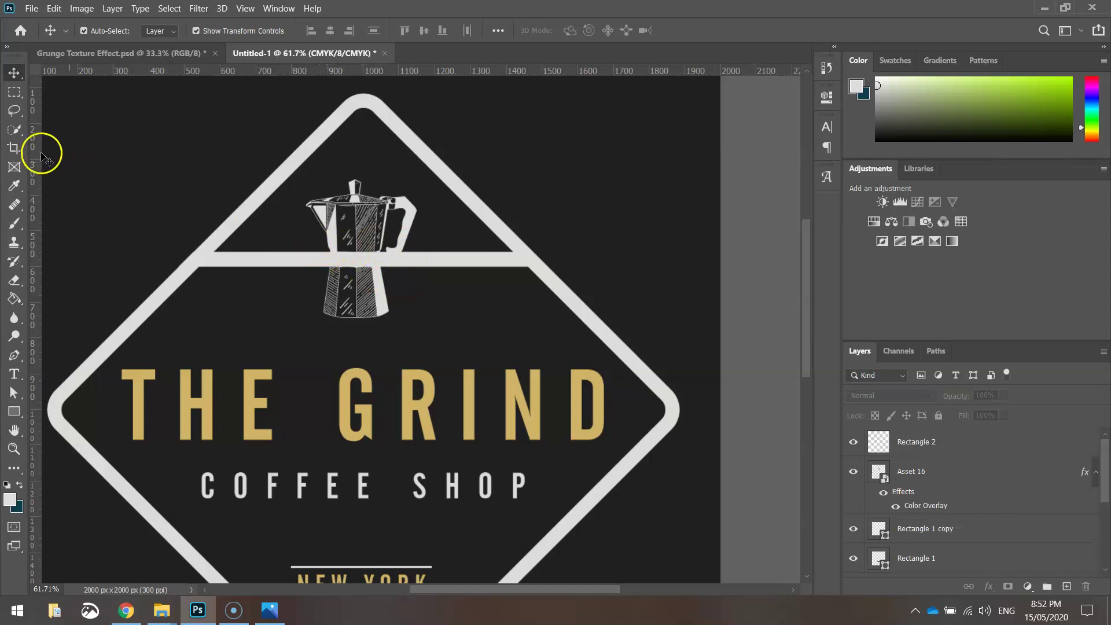
Cut a gap in the Rectangle 2 bar around the coffee pot's waist using a rectangular selection of about 357 by 94 px
{"action": "left_click_drag", "start_coordinate": [13, 92], "coordinate": [85, 92]}
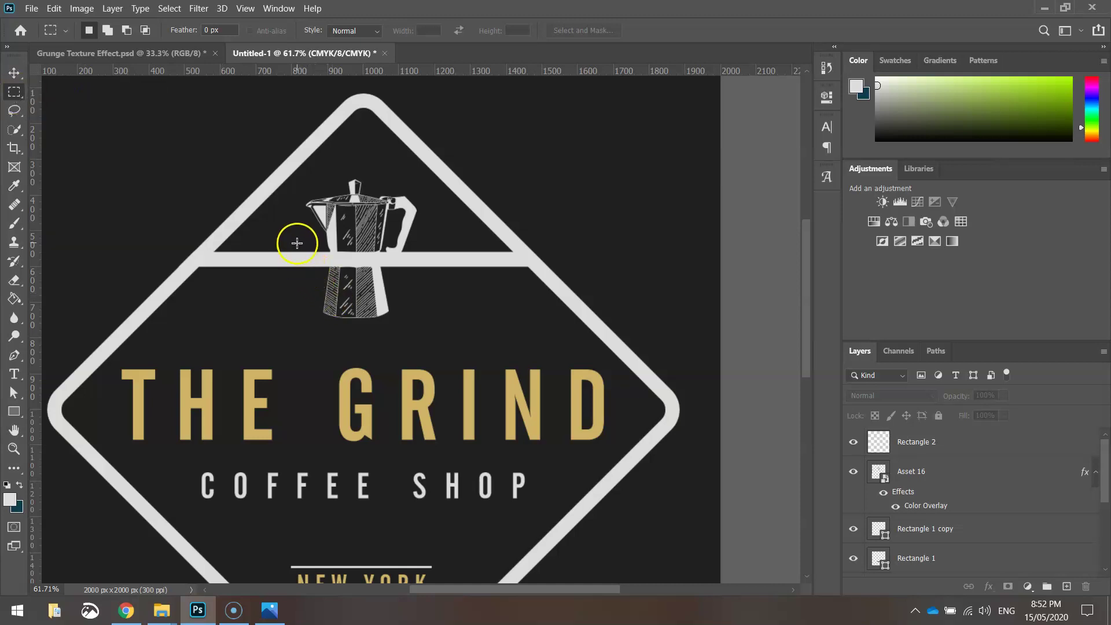
{"action": "left_click_drag", "start_coordinate": [304, 269], "coordinate": [409, 275]}
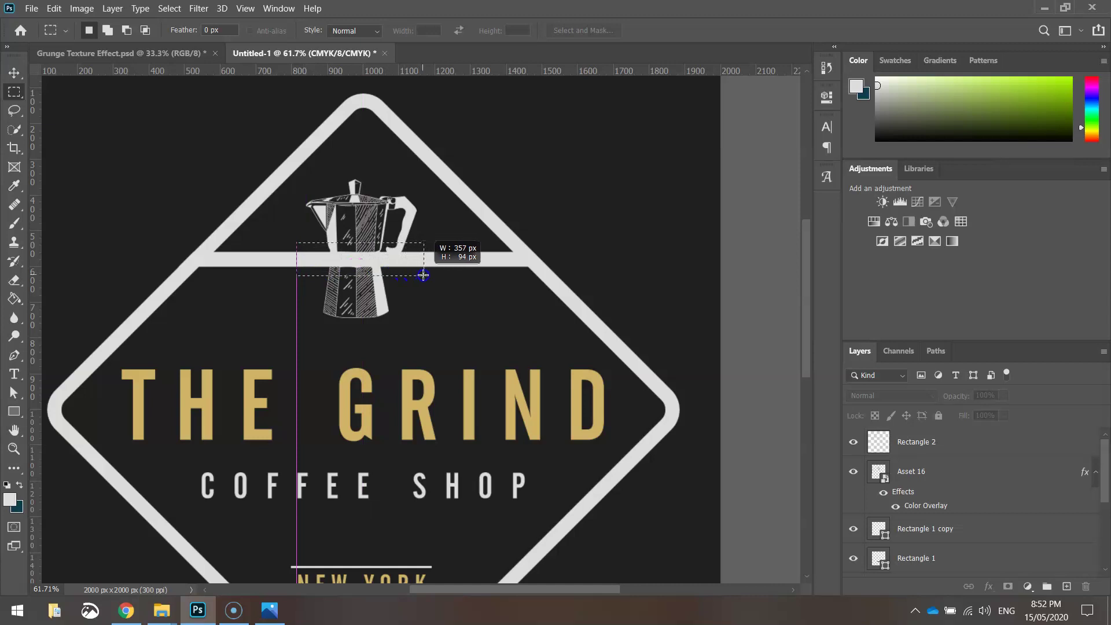
{"action": "left_click_drag", "start_coordinate": [423, 275], "coordinate": [424, 276]}
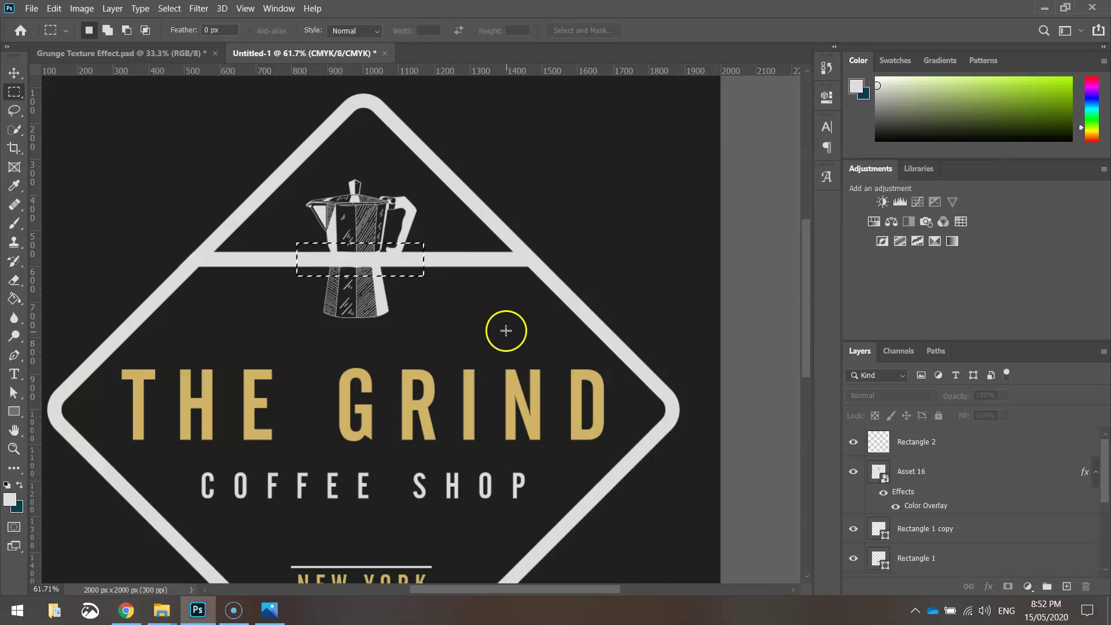
{"action": "left_click", "coordinate": [974, 446]}
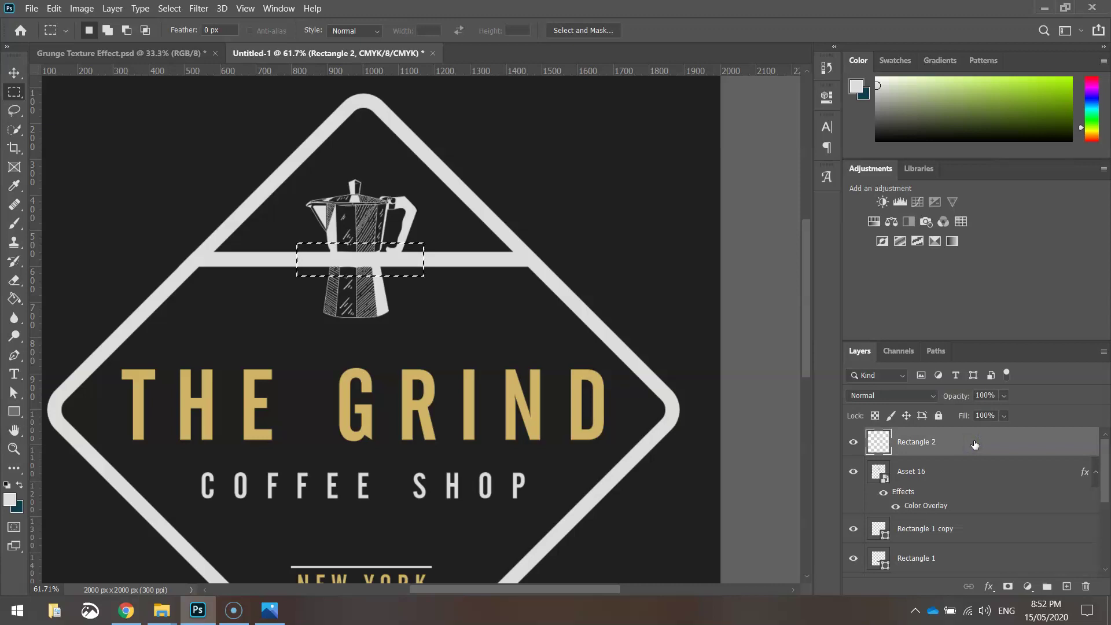
{"action": "key", "text": "ctrl+BackSpace"}
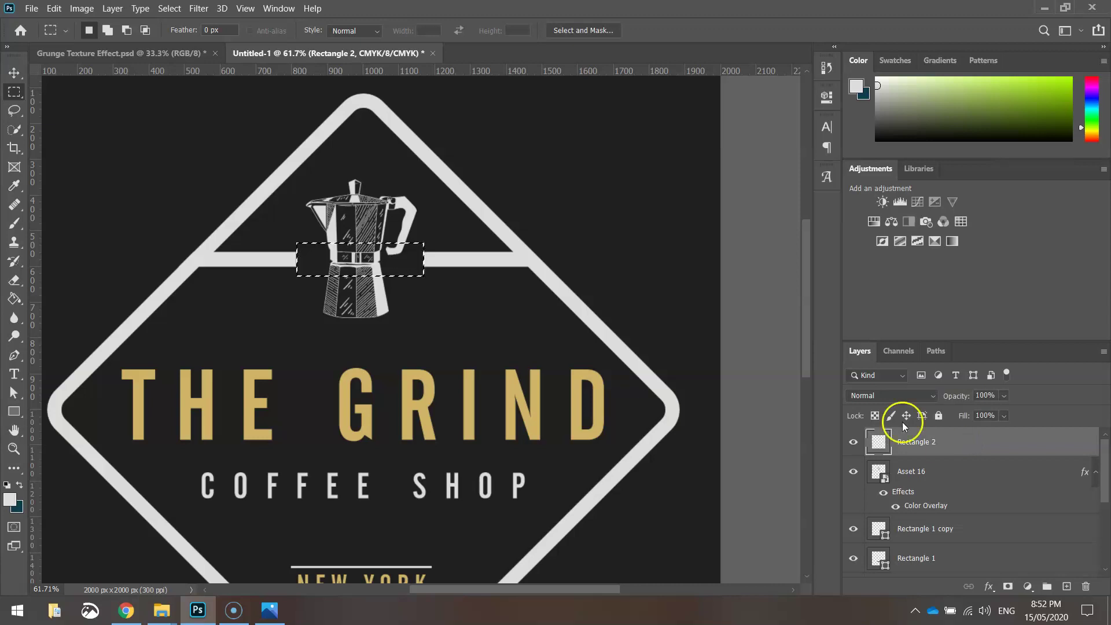
{"action": "key", "text": "ctrl+d"}
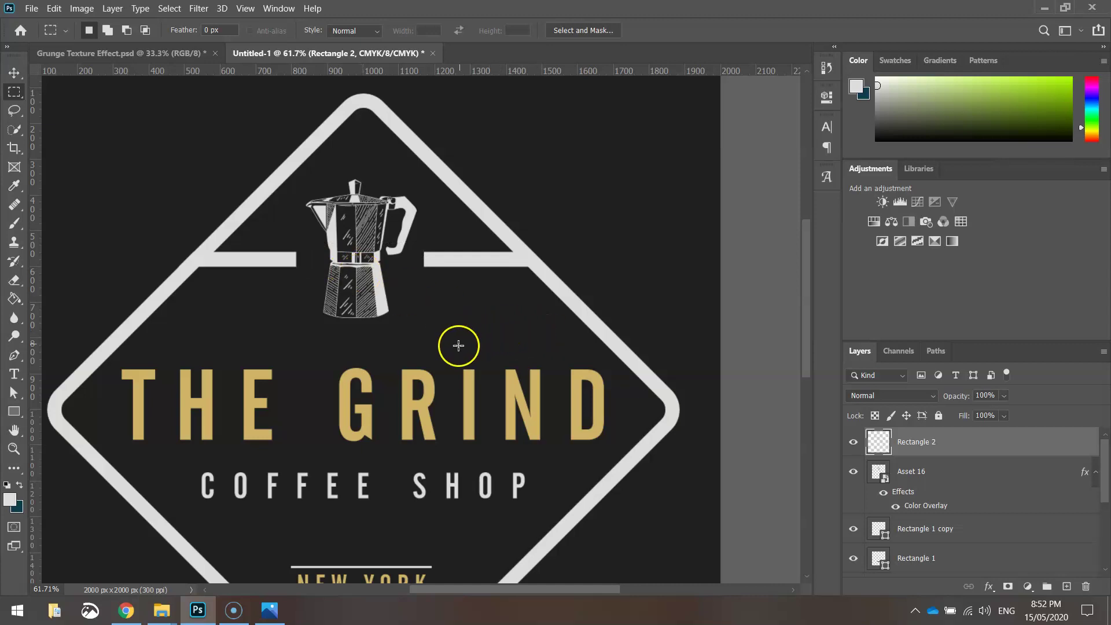
Trim a thin slice off the inner end of the bar on the coffee pot's handle side, then clear the selection
{"action": "scroll", "coordinate": [456, 347], "scroll_direction": "down", "scroll_amount": 1}
{"action": "scroll", "coordinate": [456, 347], "scroll_direction": "down", "scroll_amount": 1}
{"action": "scroll", "coordinate": [456, 347], "scroll_direction": "up", "scroll_amount": 1}
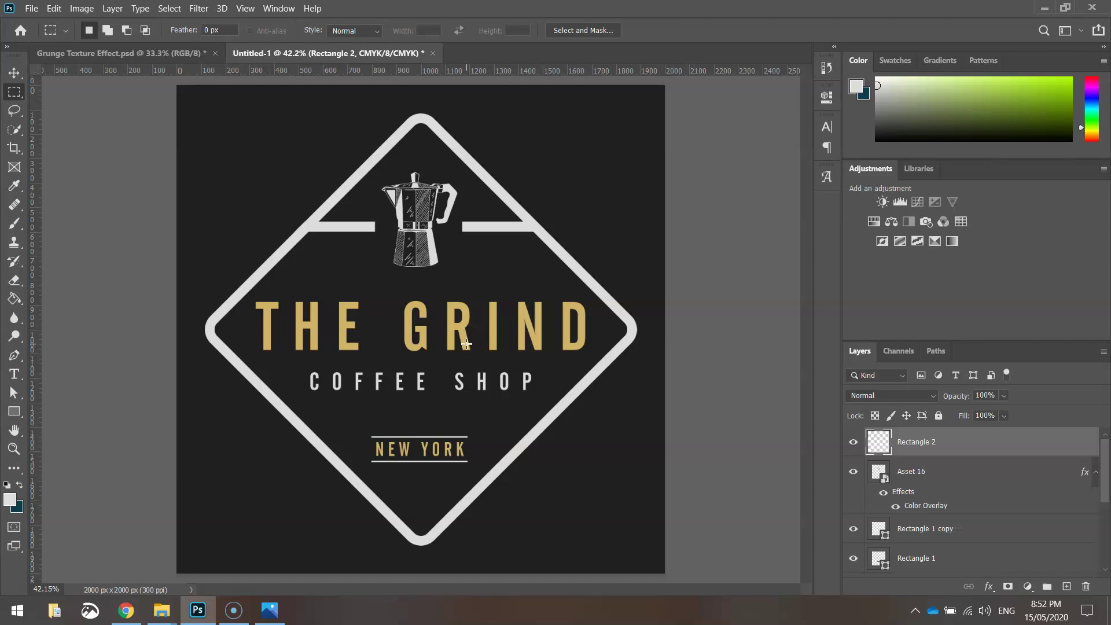
{"action": "left_click_drag", "start_coordinate": [457, 217], "coordinate": [468, 234]}
{"action": "key", "text": "Delete"}
{"action": "key", "text": "ctrl+d"}
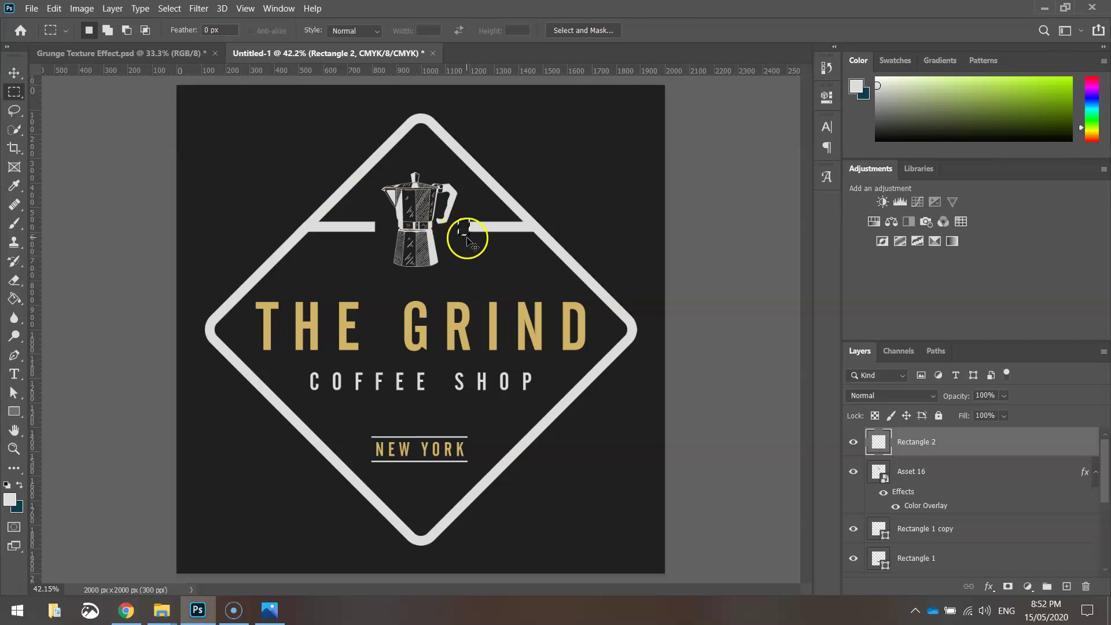
{"action": "left_click_drag", "start_coordinate": [456, 218], "coordinate": [467, 238]}
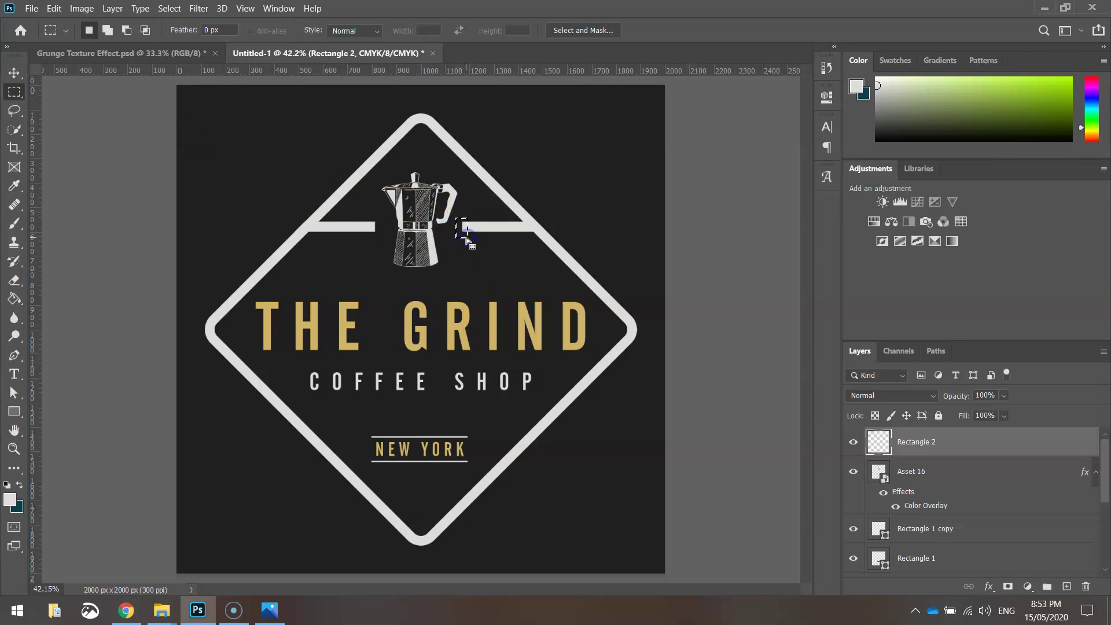
{"action": "key", "text": "Delete"}
{"action": "key", "text": "ctrl+d"}
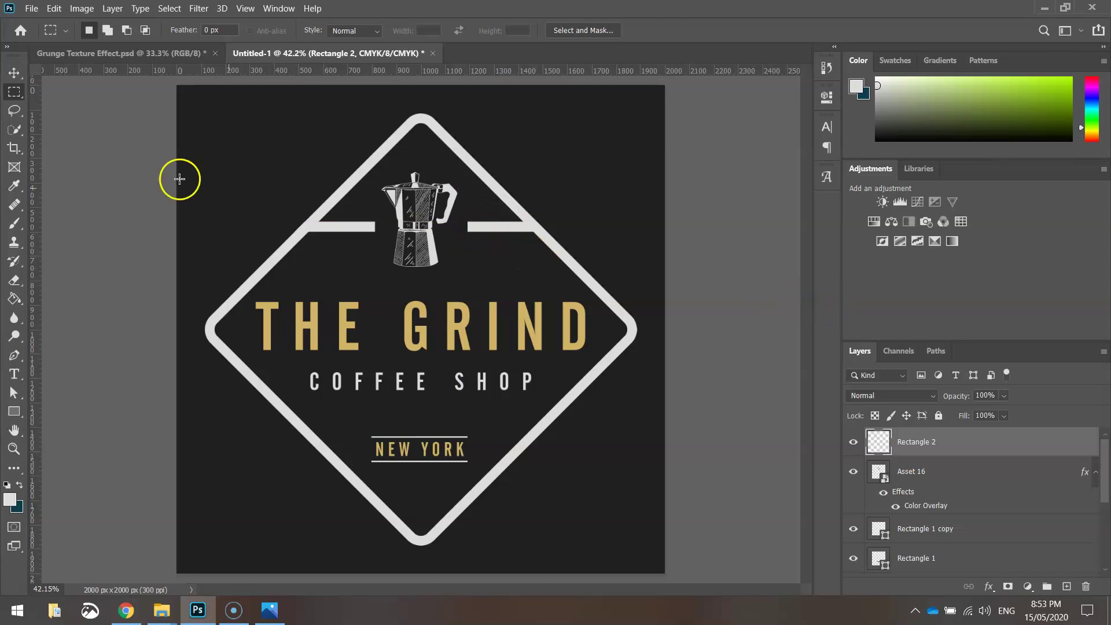
Move the coffee pot illustration slightly to the right to centre it between the two bars
{"action": "left_click", "coordinate": [15, 72]}
{"action": "left_click", "coordinate": [415, 192]}
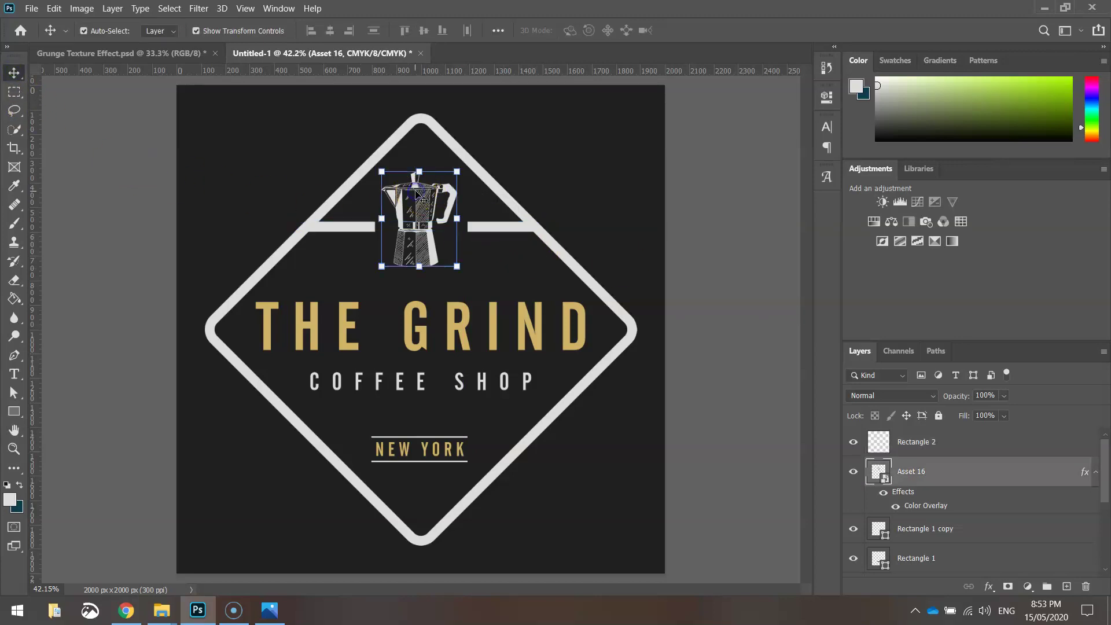
{"action": "left_click_drag", "start_coordinate": [514, 154], "coordinate": [663, 162]}
{"action": "left_click_drag", "start_coordinate": [582, 207], "coordinate": [606, 214]}
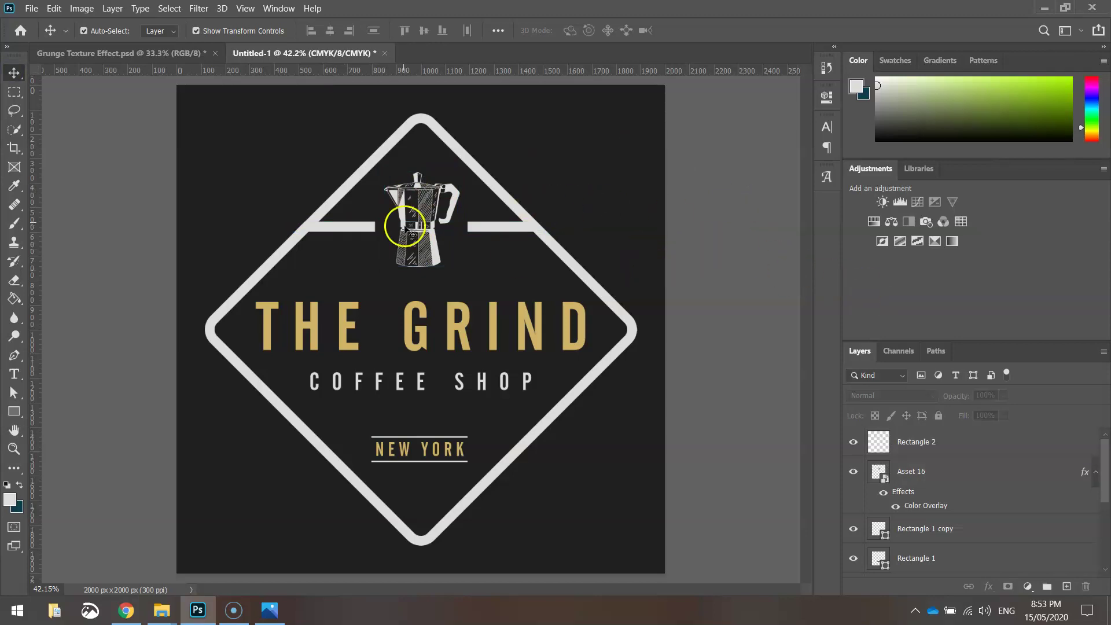
Enlarge the coffee pot illustration slightly so it fills more of the gap between the bars
{"action": "left_click", "coordinate": [431, 188]}
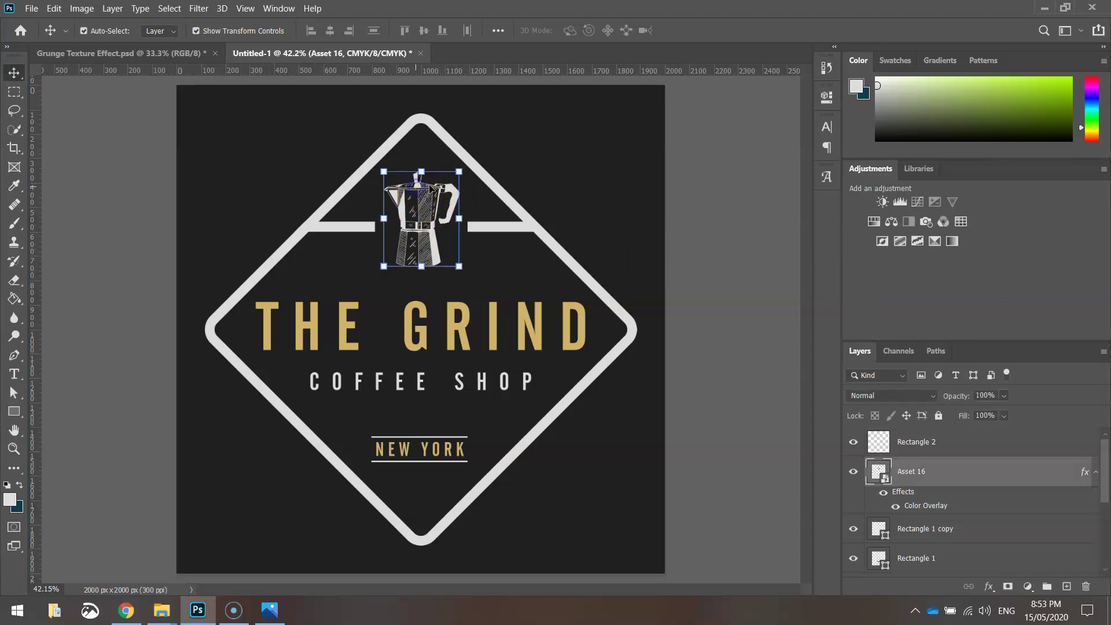
{"action": "left_click_drag", "start_coordinate": [460, 172], "coordinate": [467, 166]}
{"action": "left_click", "coordinate": [692, 30]}
{"action": "left_click", "coordinate": [796, 269]}
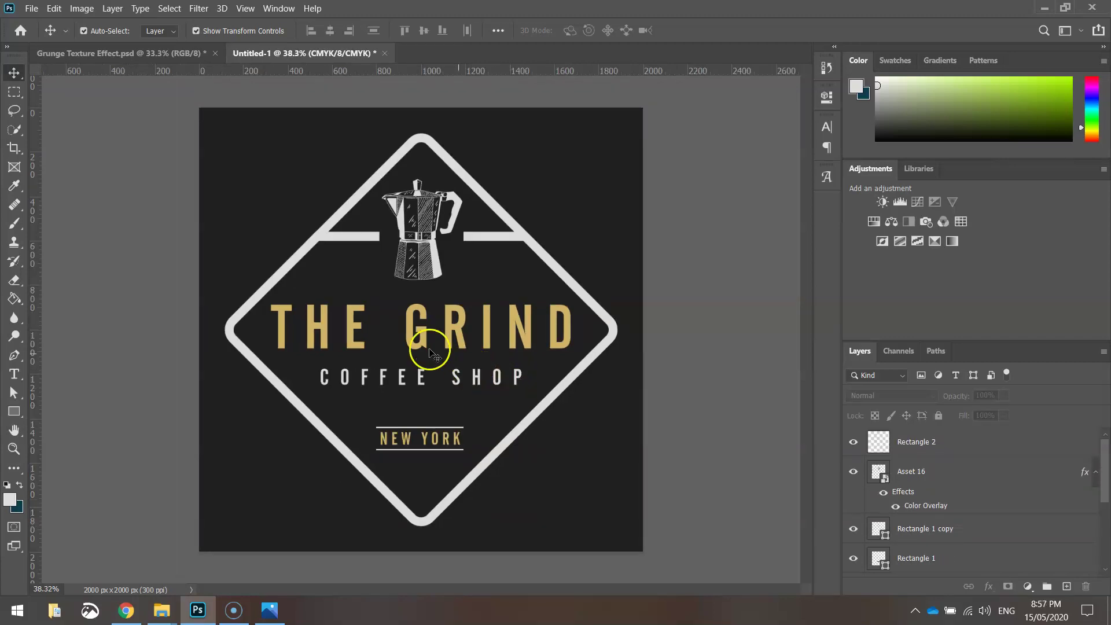
In the Grunge Texture Effect.psd document, hide the Your Design Here layer and toggle the Background Textures group off and on
{"action": "left_click", "coordinate": [126, 51]}
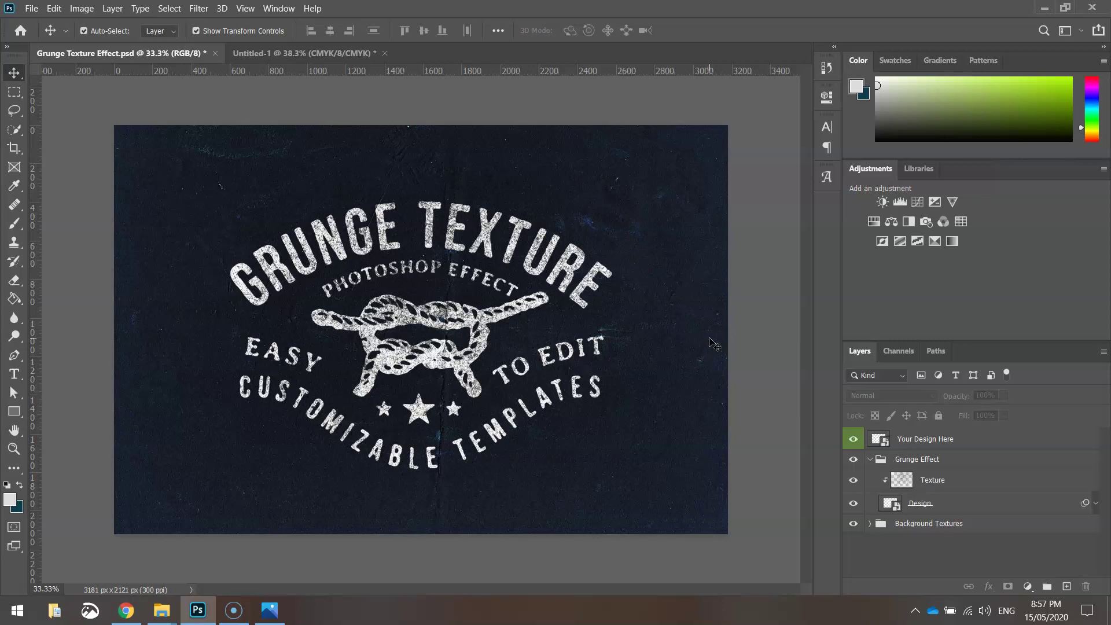
{"action": "left_click", "coordinate": [870, 459]}
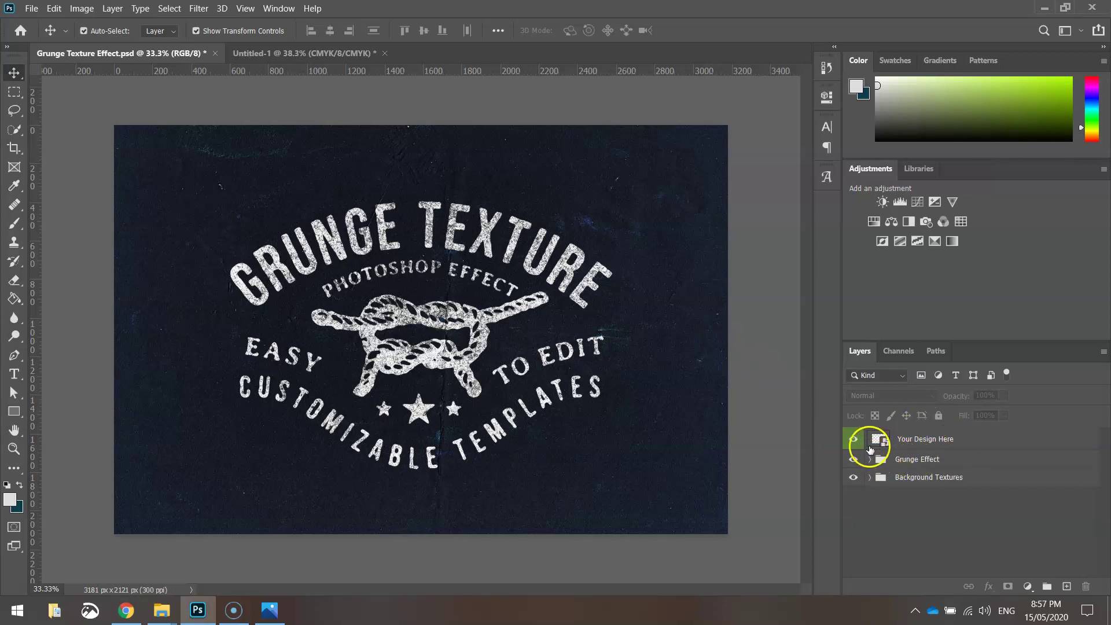
{"action": "left_click", "coordinate": [849, 442]}
{"action": "left_click", "coordinate": [855, 442]}
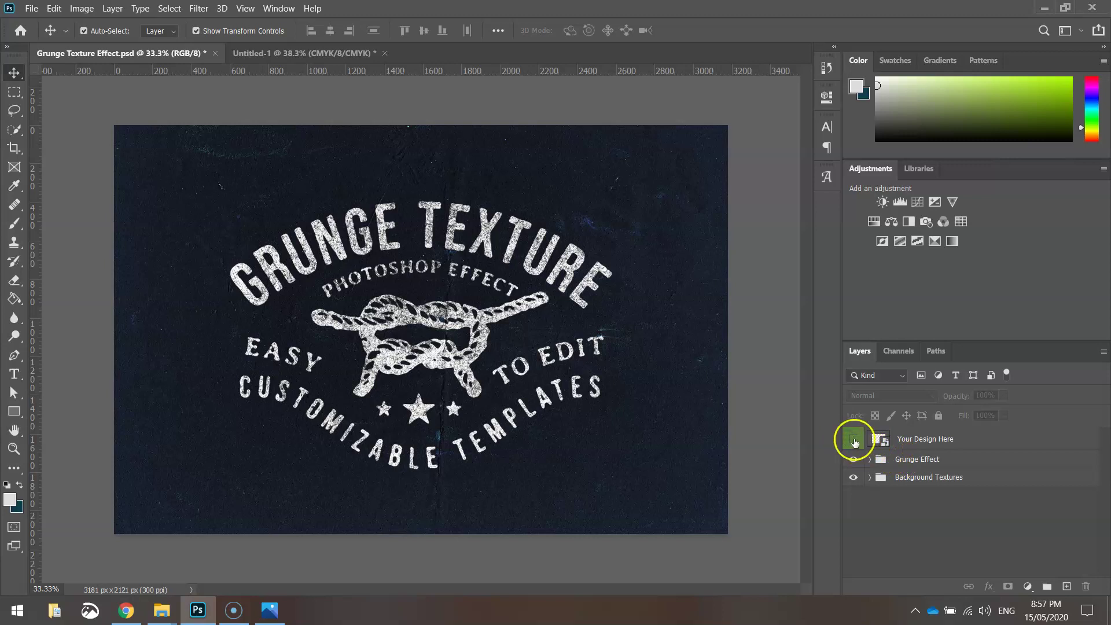
{"action": "left_click", "coordinate": [854, 477]}
{"action": "left_click", "coordinate": [854, 477]}
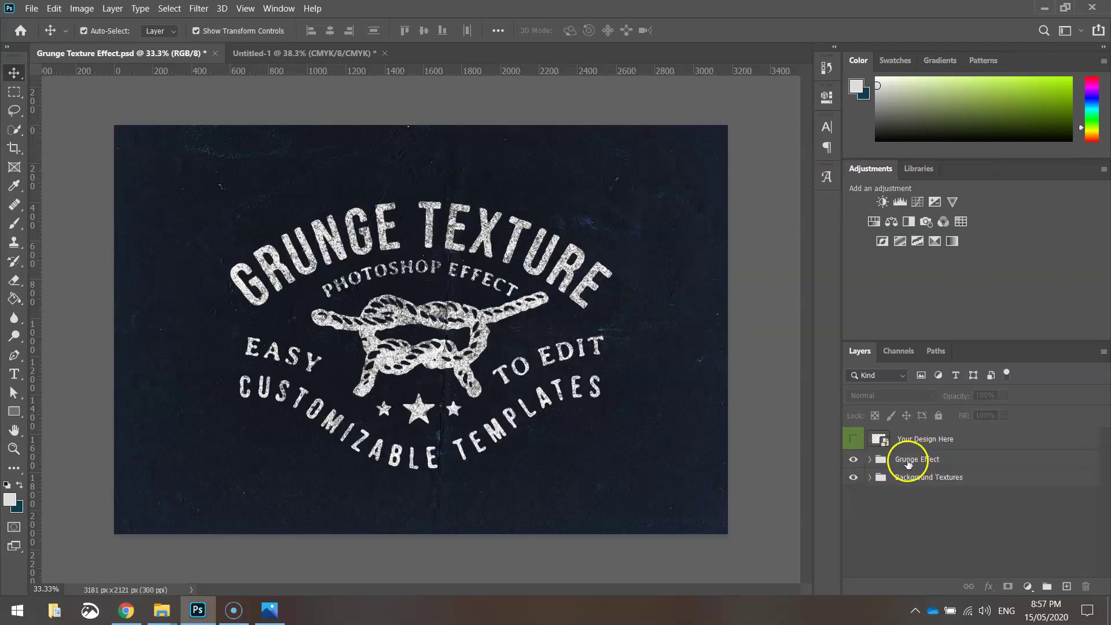
Expand the Grunge Effect group and toggle its Design and Texture layers off and on to examine what each contributes
{"action": "left_click", "coordinate": [870, 459]}
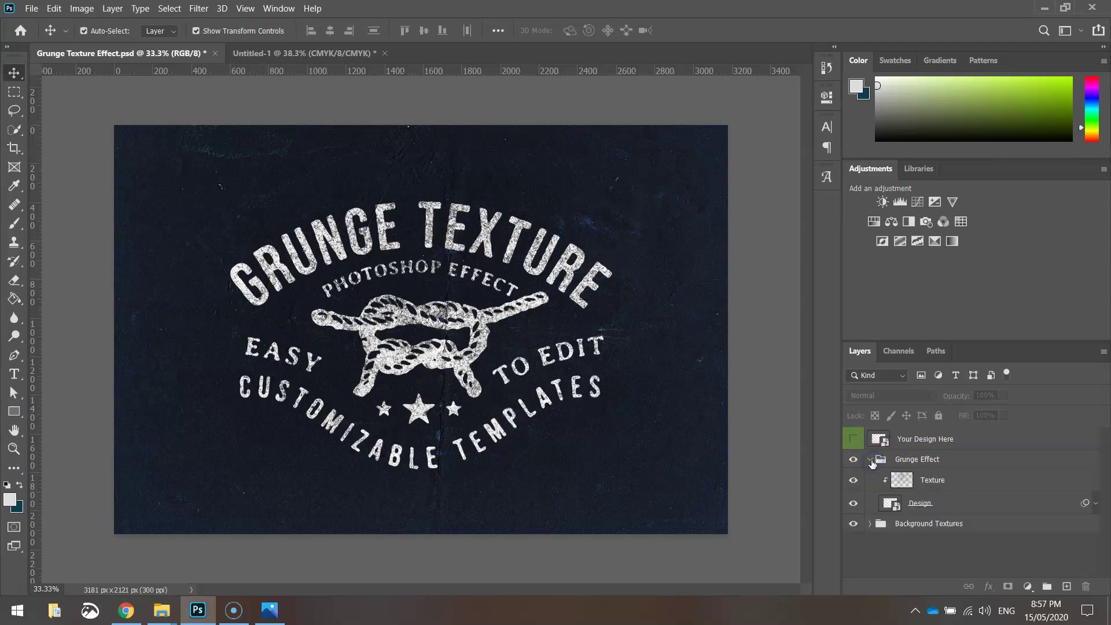
{"action": "left_click", "coordinate": [958, 480]}
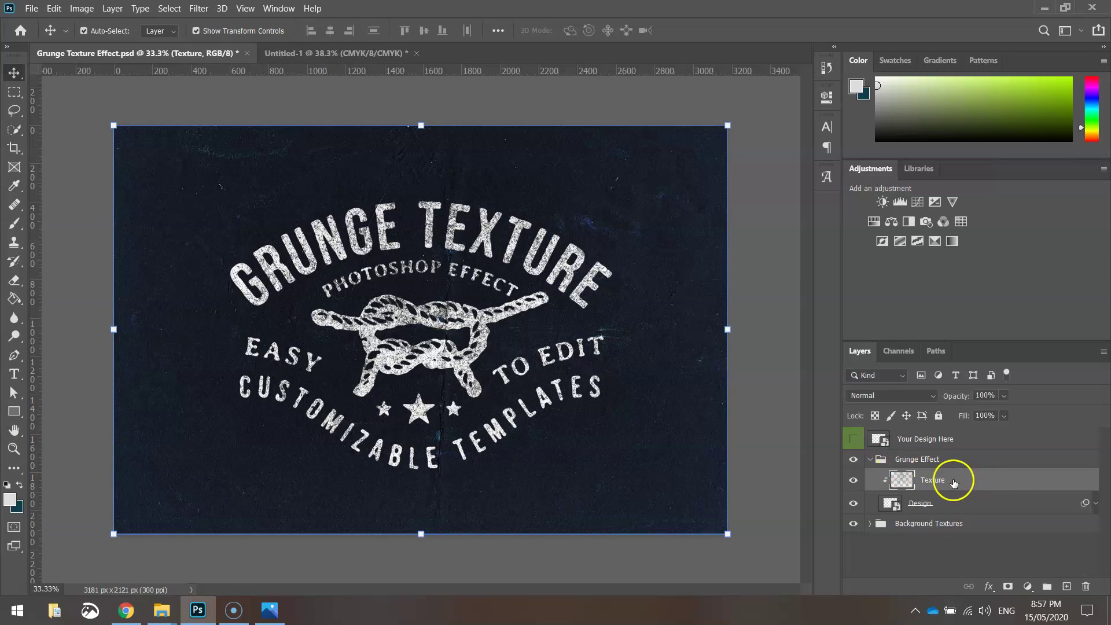
{"action": "left_click", "coordinate": [855, 503]}
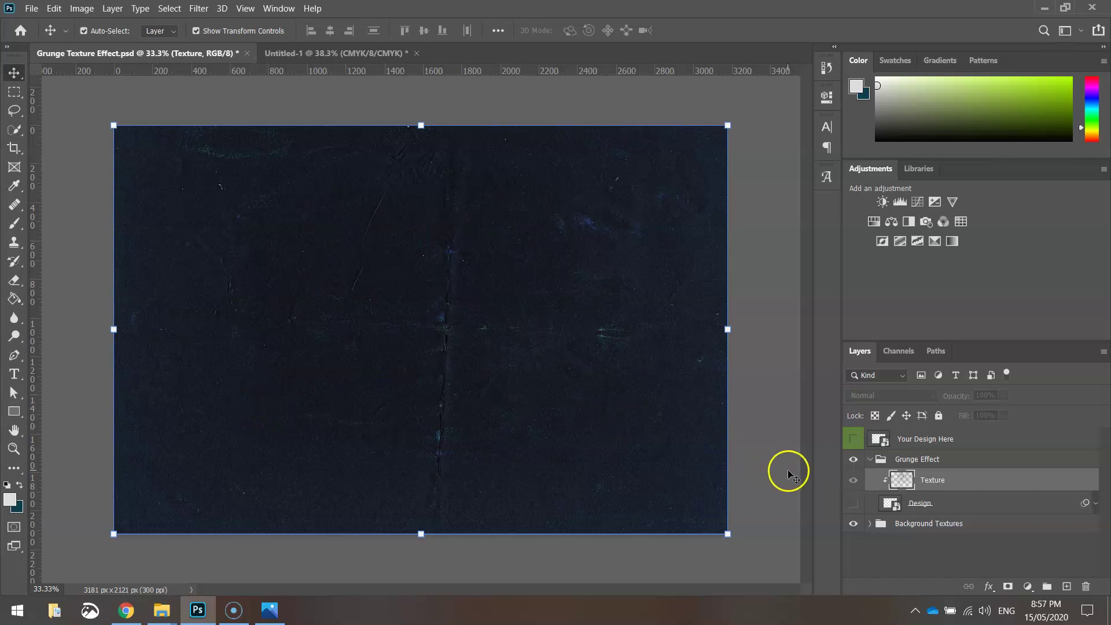
{"action": "left_click", "coordinate": [850, 481]}
{"action": "left_click", "coordinate": [853, 482]}
{"action": "left_click", "coordinate": [853, 482]}
{"action": "left_click", "coordinate": [853, 482]}
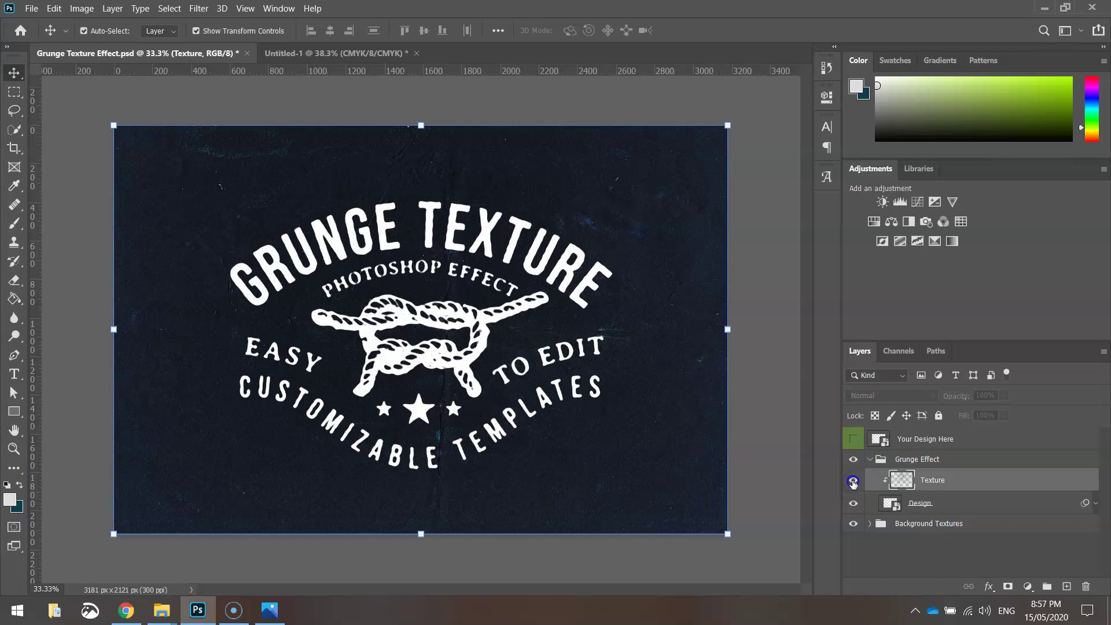
{"action": "left_click", "coordinate": [853, 482]}
{"action": "left_click", "coordinate": [853, 482]}
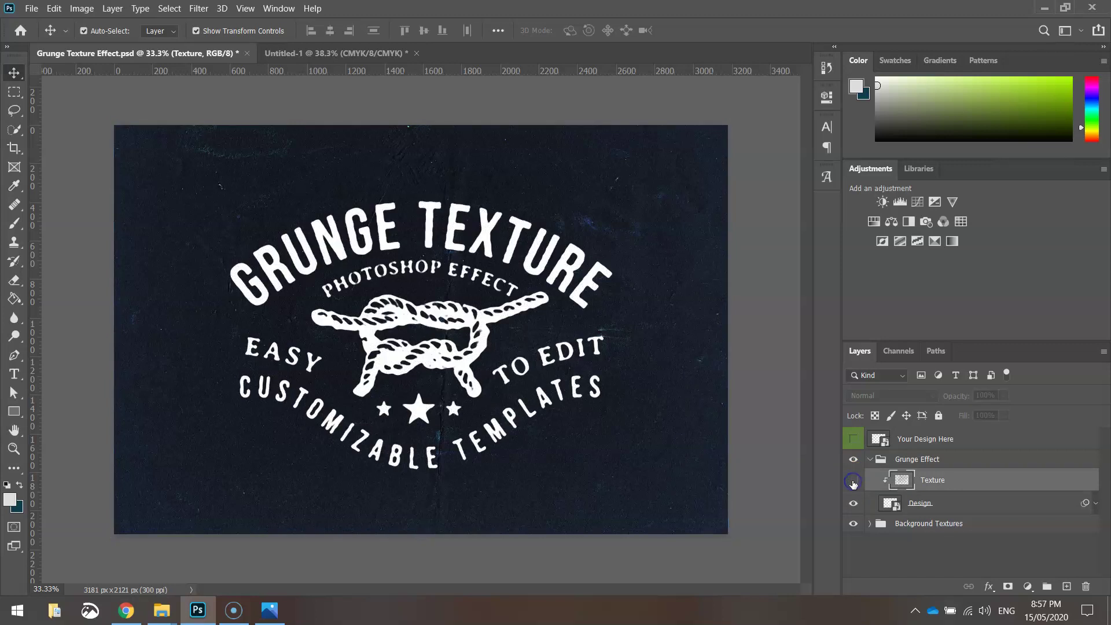
{"action": "left_click", "coordinate": [853, 481]}
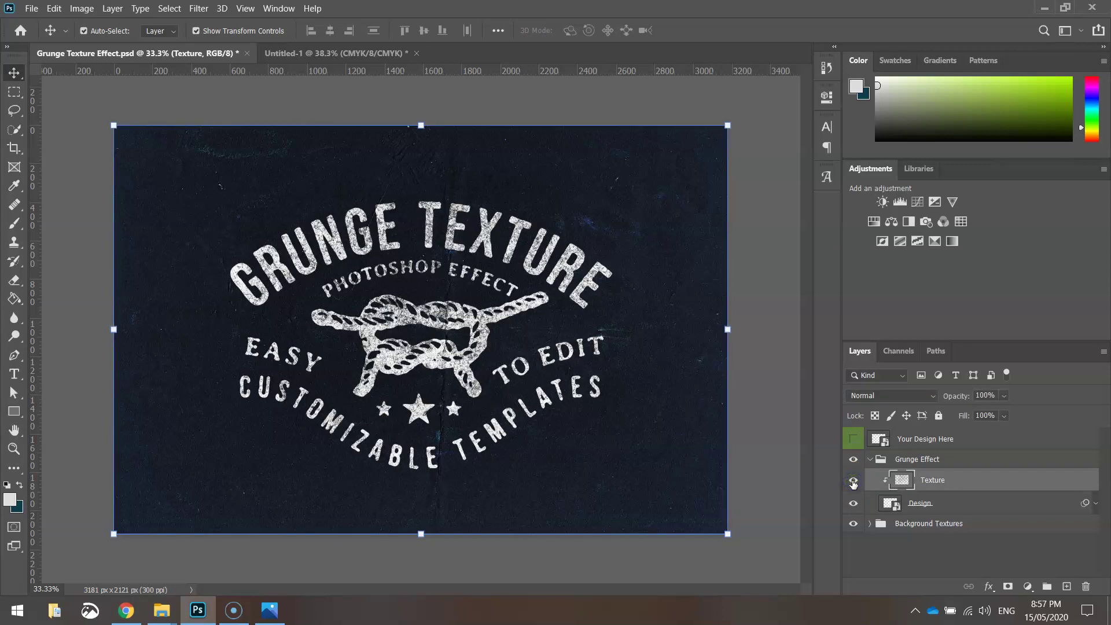
Hide the Design layer in Grunge Texture Effect.psd and copy the Texture layer into the Untitled-1 logo document
{"action": "left_click", "coordinate": [853, 503]}
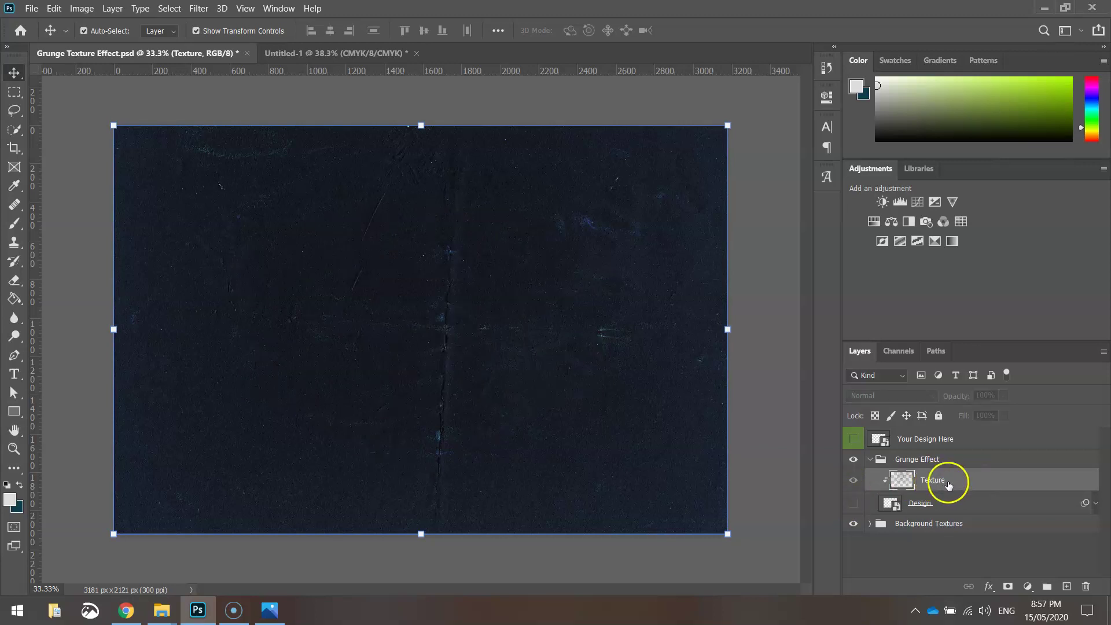
{"action": "left_click", "coordinate": [53, 8]}
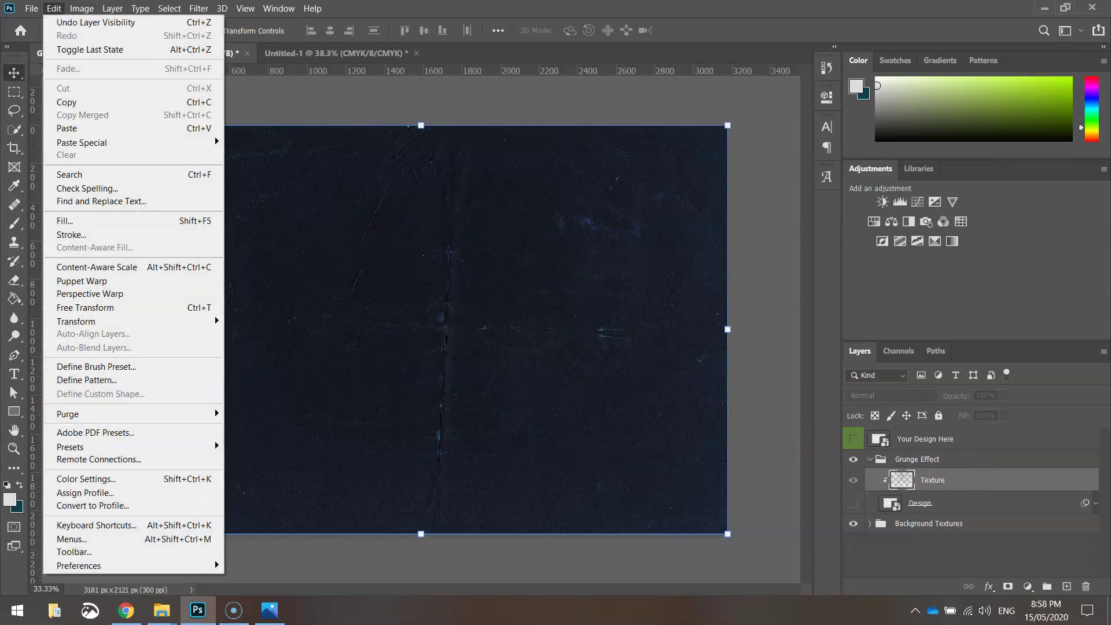
{"action": "left_click", "coordinate": [81, 102]}
{"action": "left_click", "coordinate": [296, 53]}
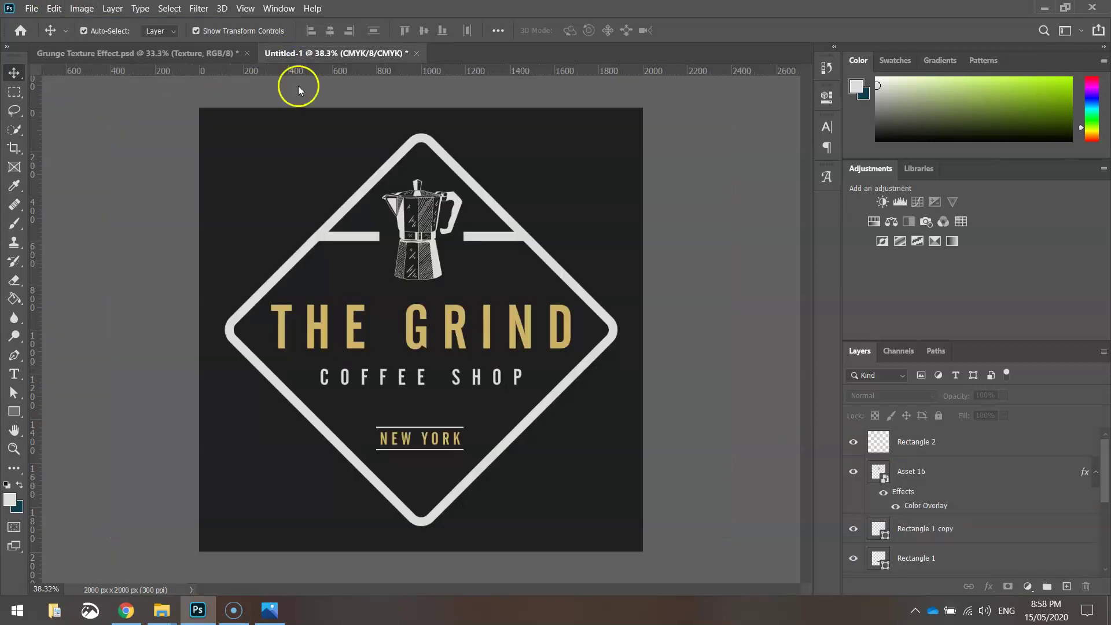
{"action": "left_click", "coordinate": [53, 8]}
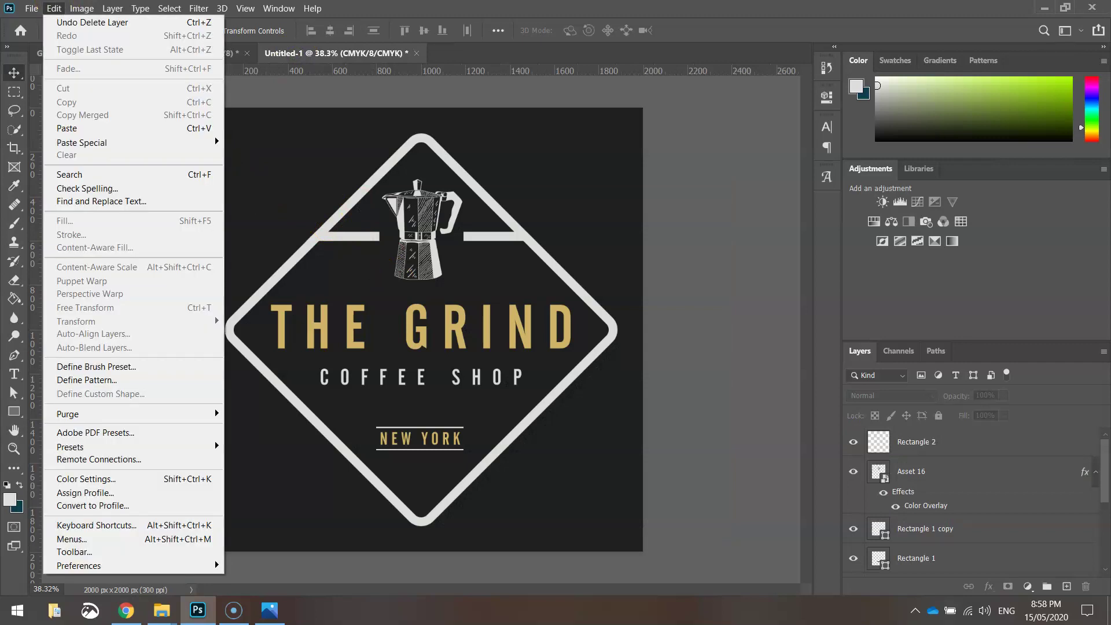
{"action": "left_click", "coordinate": [68, 128]}
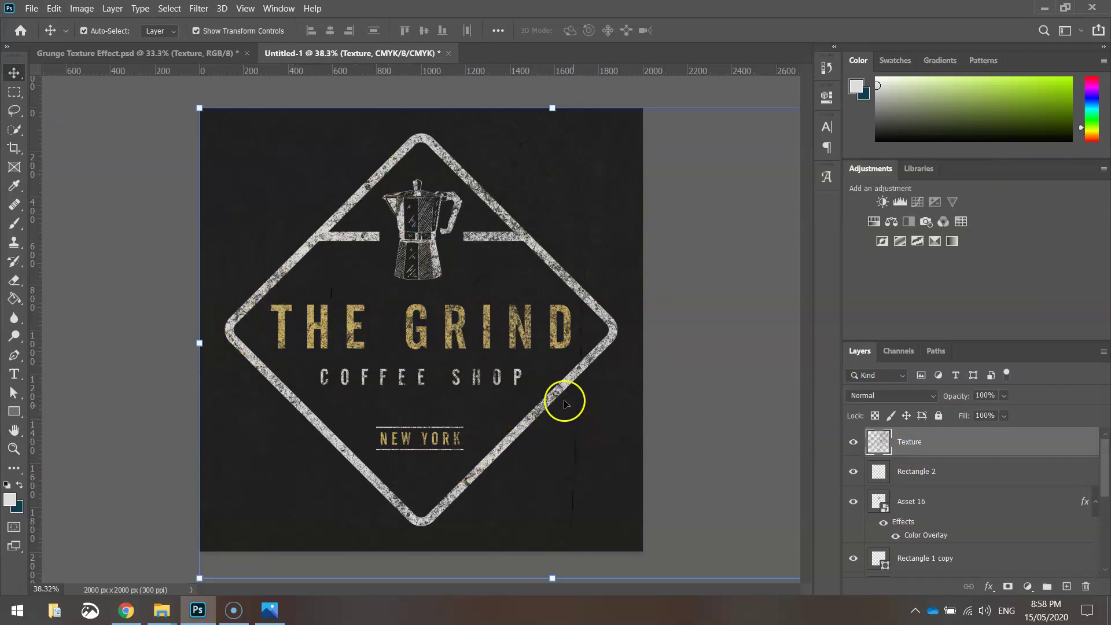
Enlarge the pasted Texture layer proportionally to about 141.5%, keeping its upper-left corner at the canvas corner
{"action": "key", "text": "ctrl+minus"}
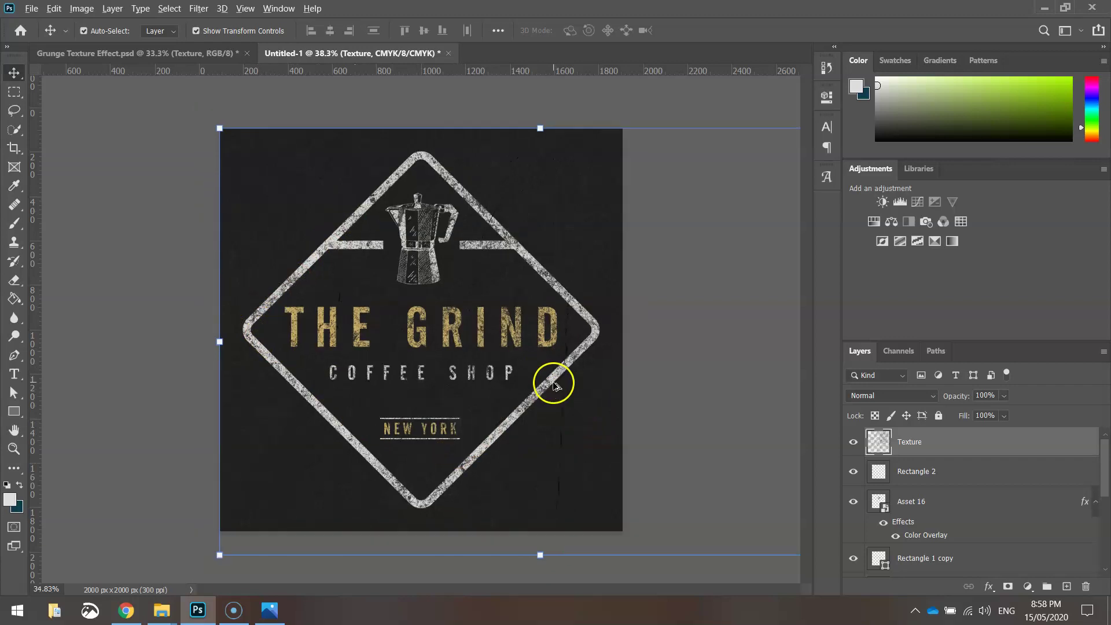
{"action": "left_click_drag", "start_coordinate": [752, 500], "coordinate": [946, 624]}
{"action": "key", "text": "ctrl+minus"}
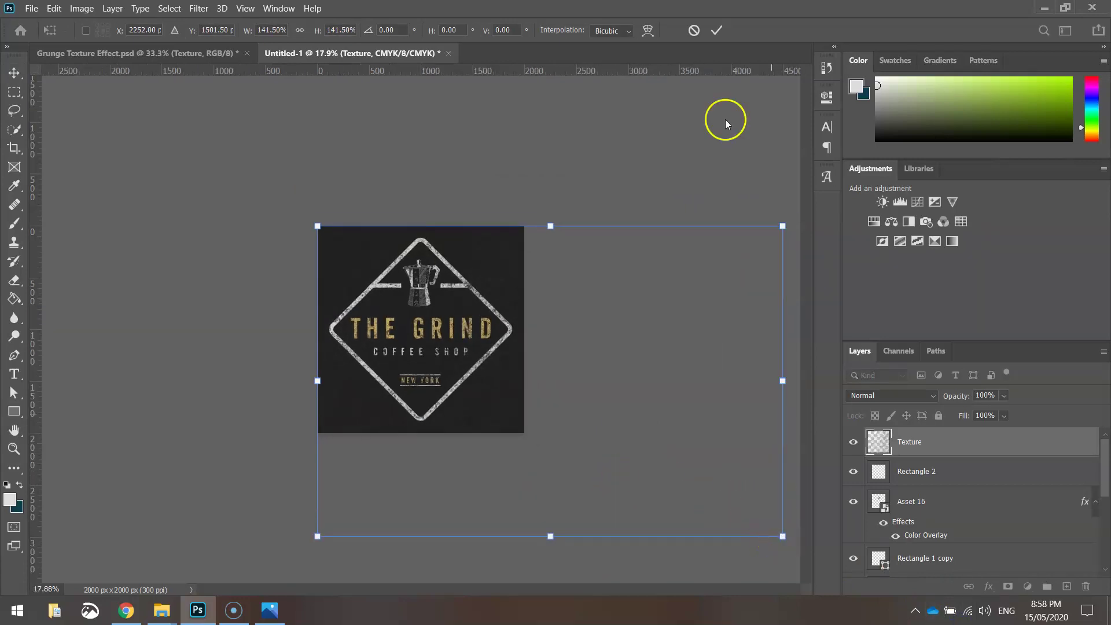
{"action": "left_click", "coordinate": [717, 31]}
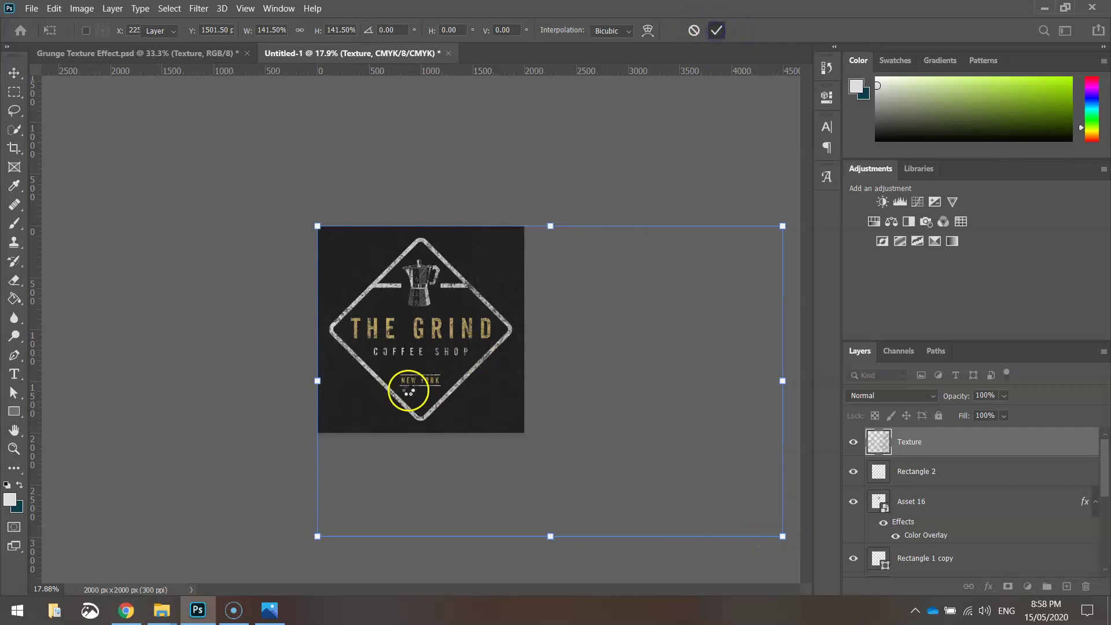
{"action": "scroll", "coordinate": [408, 392], "scroll_direction": "up", "scroll_amount": 5}
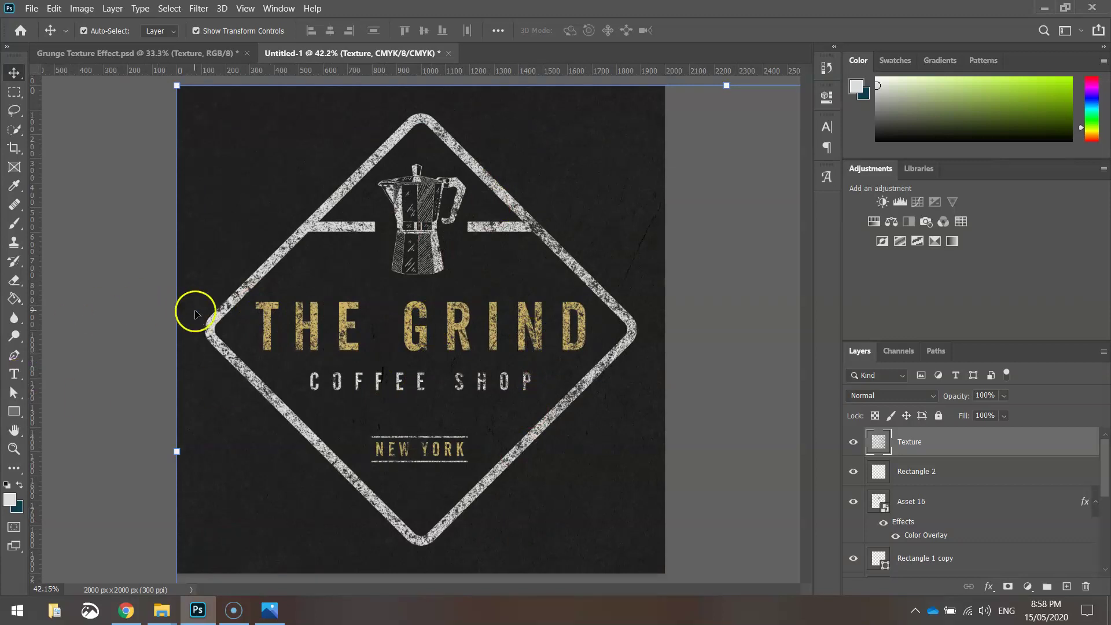
Try the blend modes from Normal through Luminosity on the Texture layer and set it back to Normal
{"action": "left_click", "coordinate": [936, 396]}
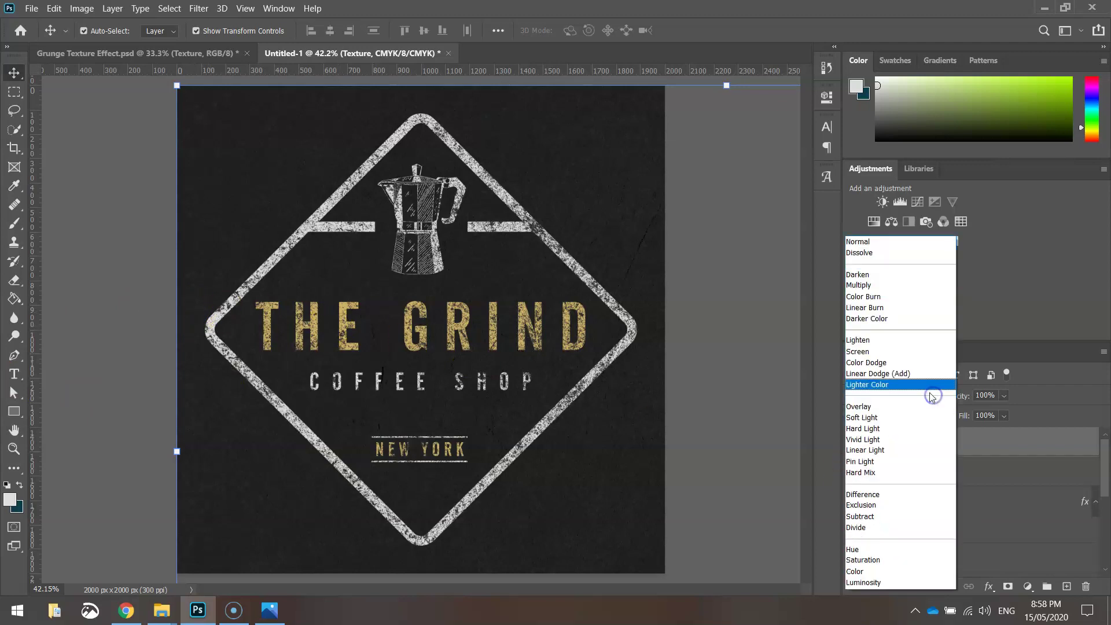
{"action": "left_click", "coordinate": [884, 243]}
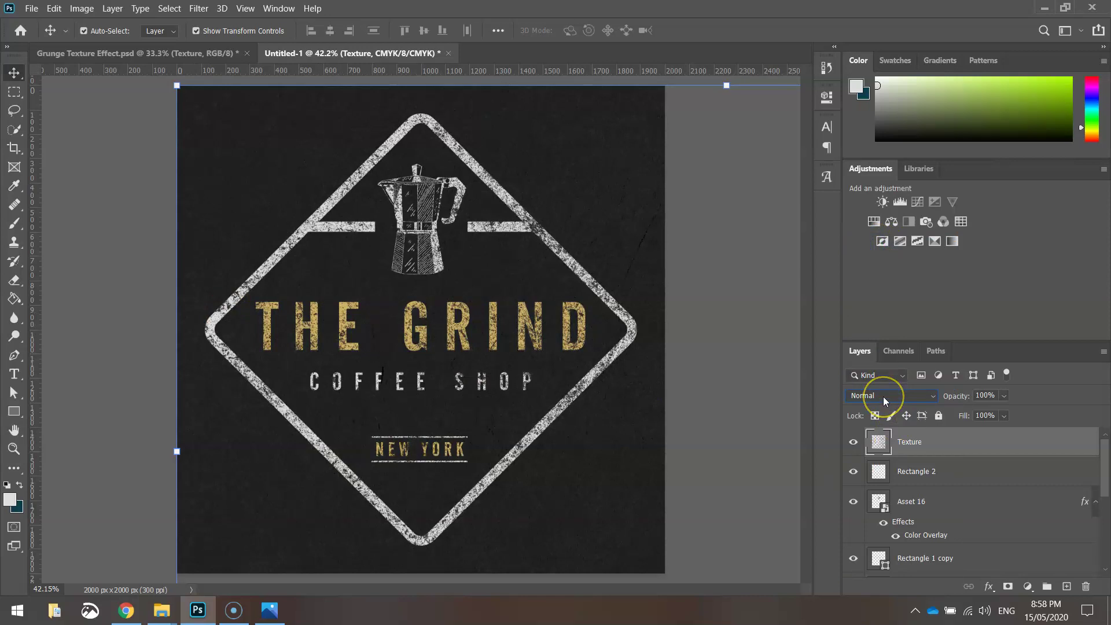
{"action": "key", "text": "Down"}
{"action": "key", "text": "Down"}
{"action": "key", "text": "Down"}
{"action": "key", "text": "Down"}
{"action": "key", "text": "Down"}
{"action": "key", "text": "Down"}
{"action": "key", "text": "Down"}
{"action": "key", "text": "Down"}
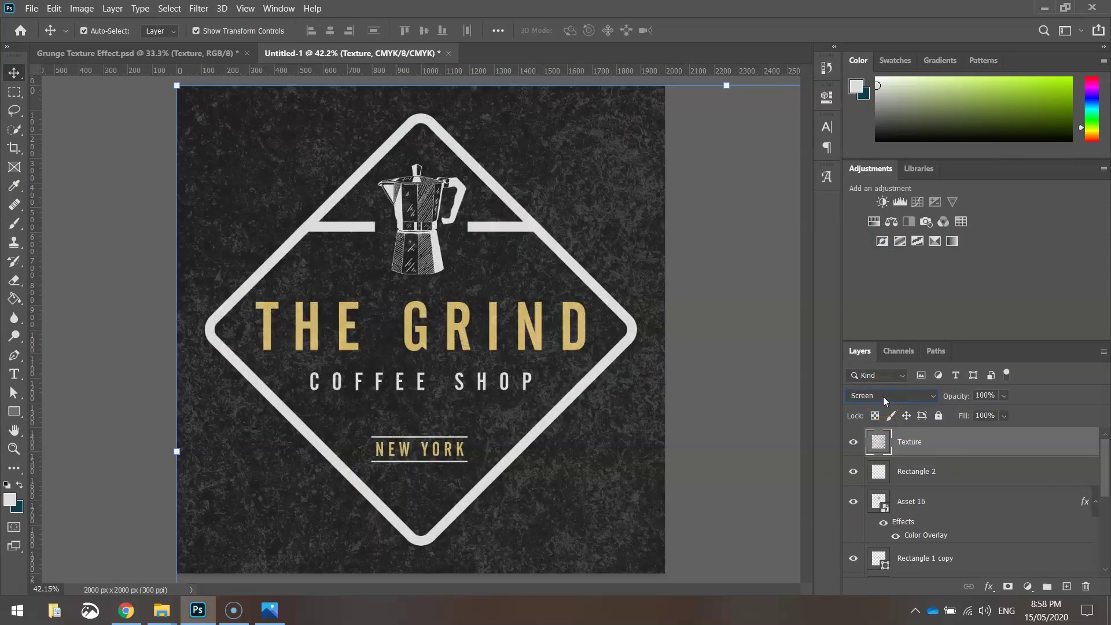
{"action": "key", "text": "Down"}
{"action": "key", "text": "Down"}
{"action": "key", "text": "Down"}
{"action": "key", "text": "Down"}
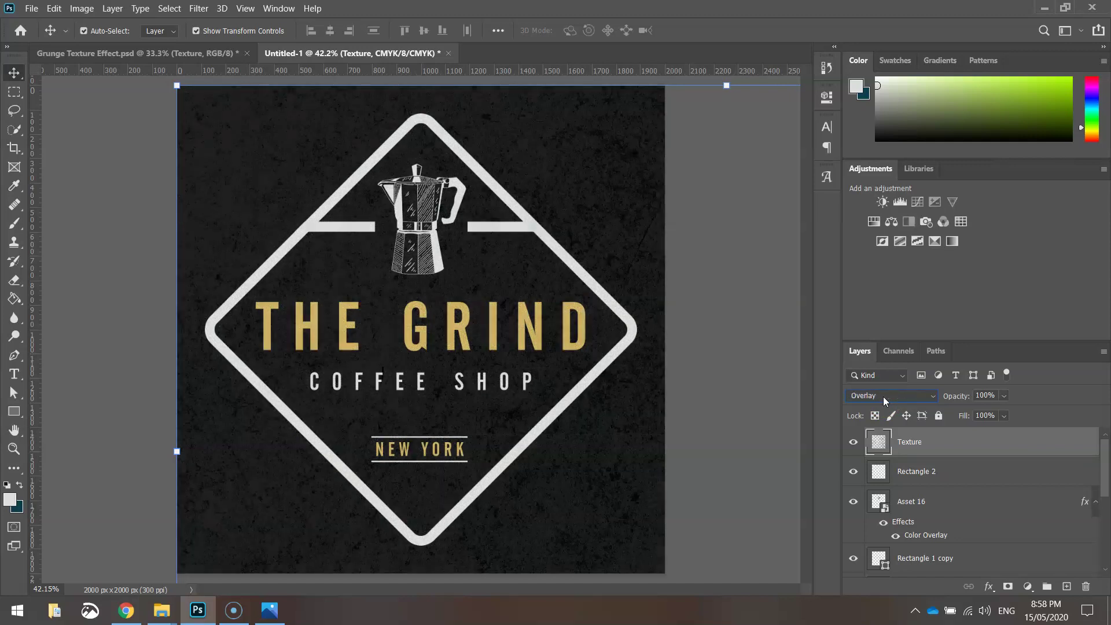
{"action": "key", "text": "Down"}
{"action": "key", "text": "Down"}
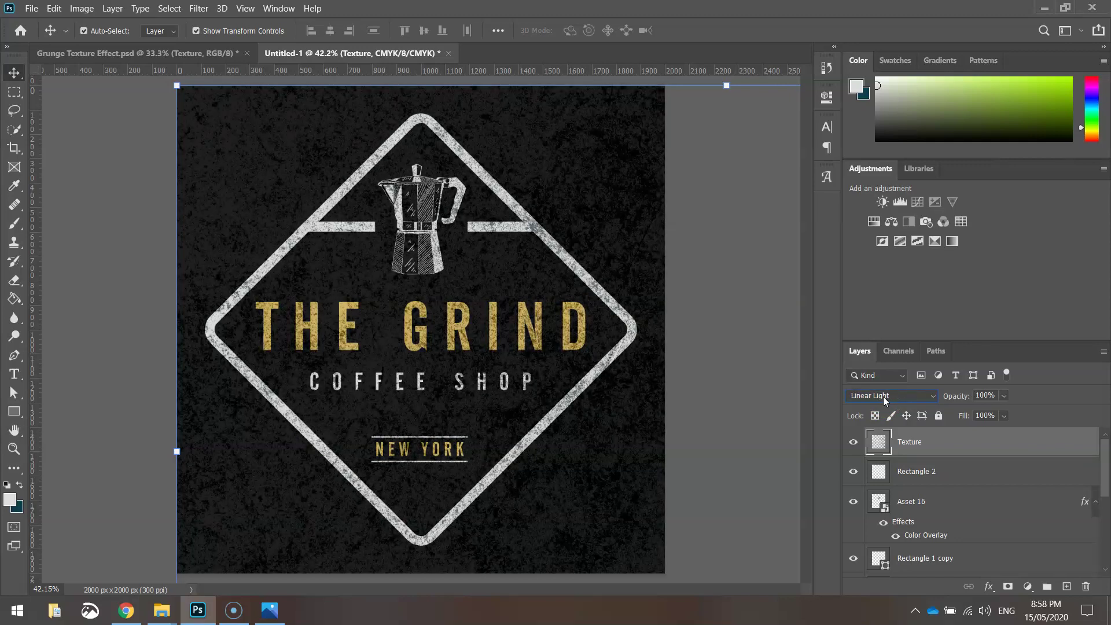
{"action": "key", "text": "Down"}
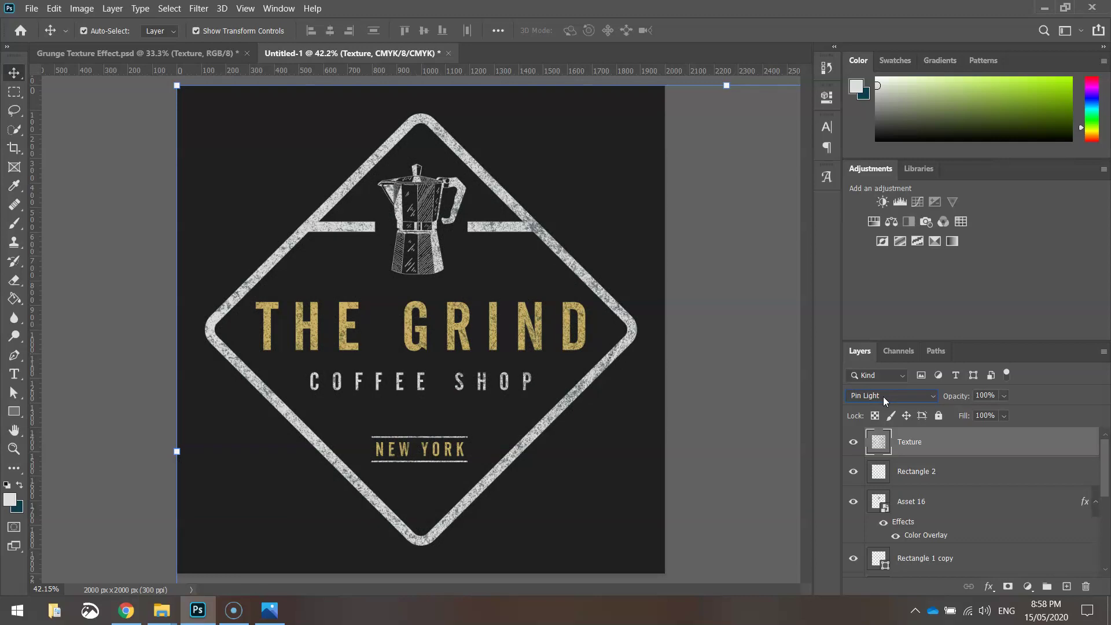
{"action": "key", "text": "Down"}
{"action": "key", "text": "Down"}
{"action": "key", "text": "Down"}
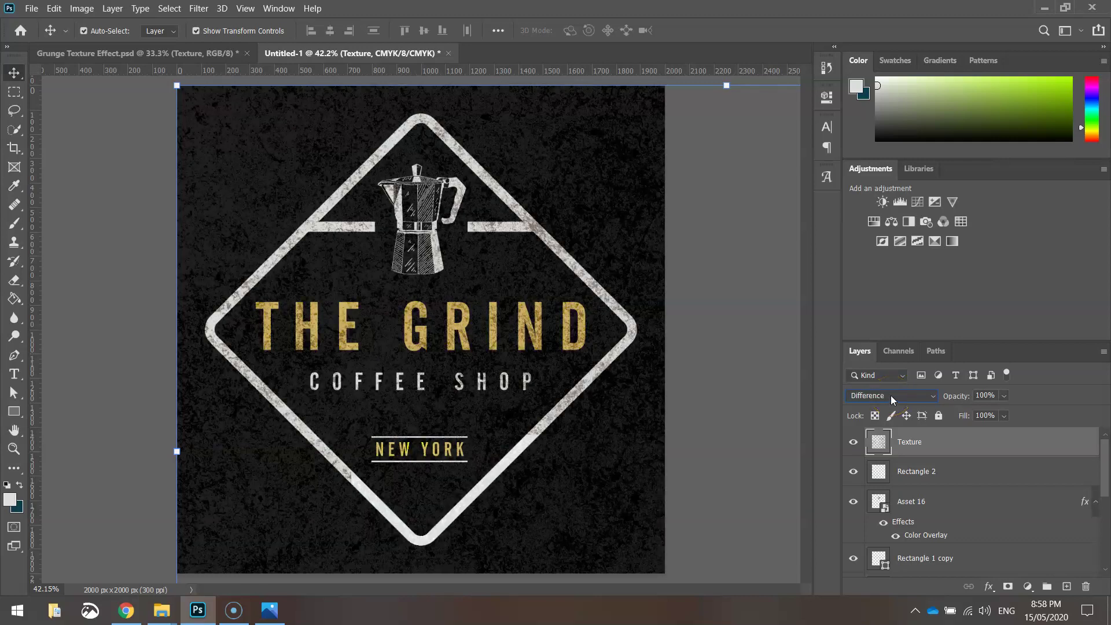
{"action": "key", "text": "Down"}
{"action": "key", "text": "Down"}
{"action": "key", "text": "Down"}
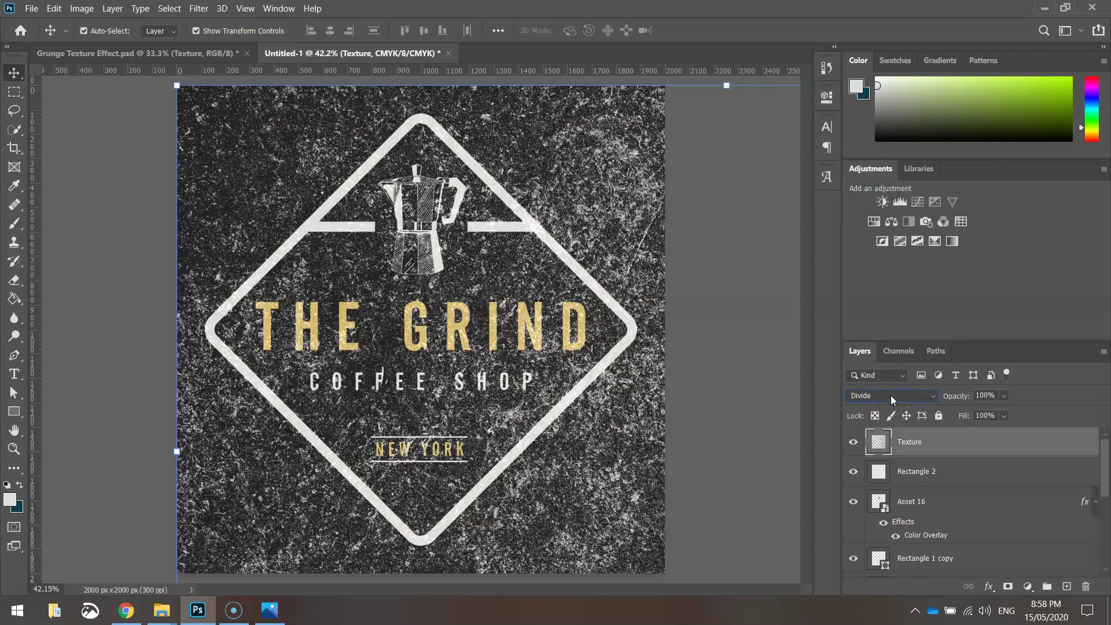
{"action": "key", "text": "Down"}
{"action": "key", "text": "Down"}
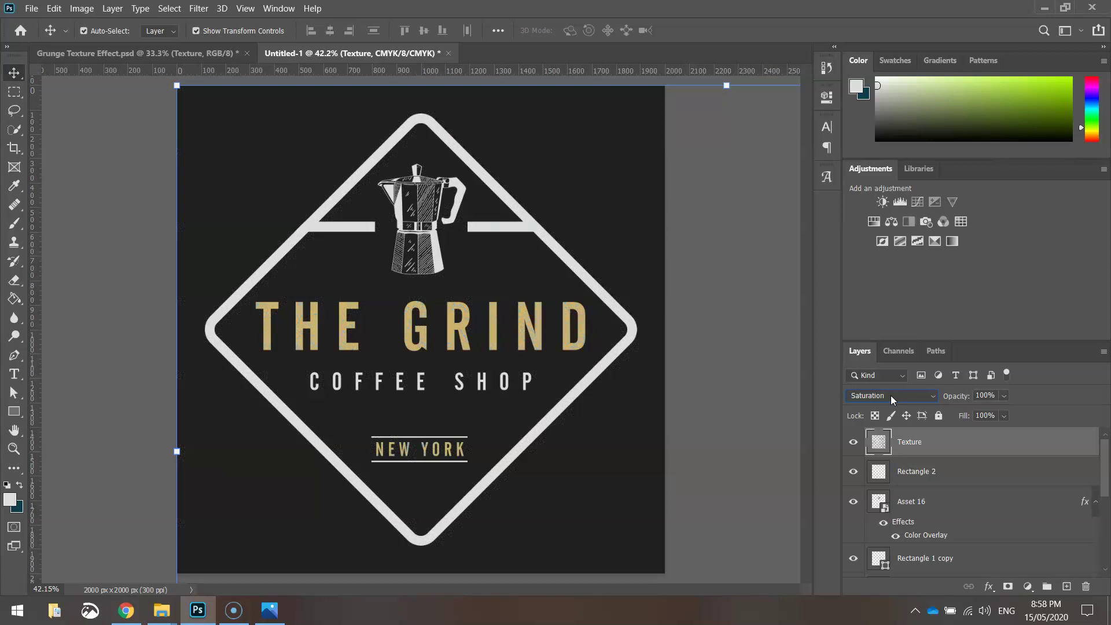
{"action": "key", "text": "Down"}
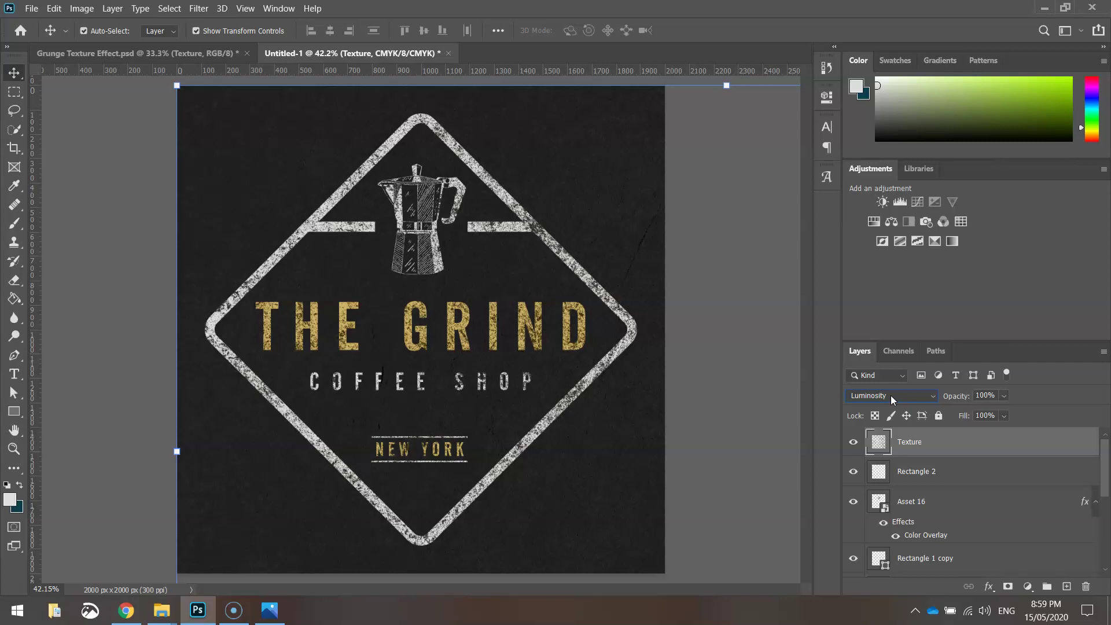
{"action": "left_click", "coordinate": [890, 395]}
{"action": "left_click", "coordinate": [879, 239]}
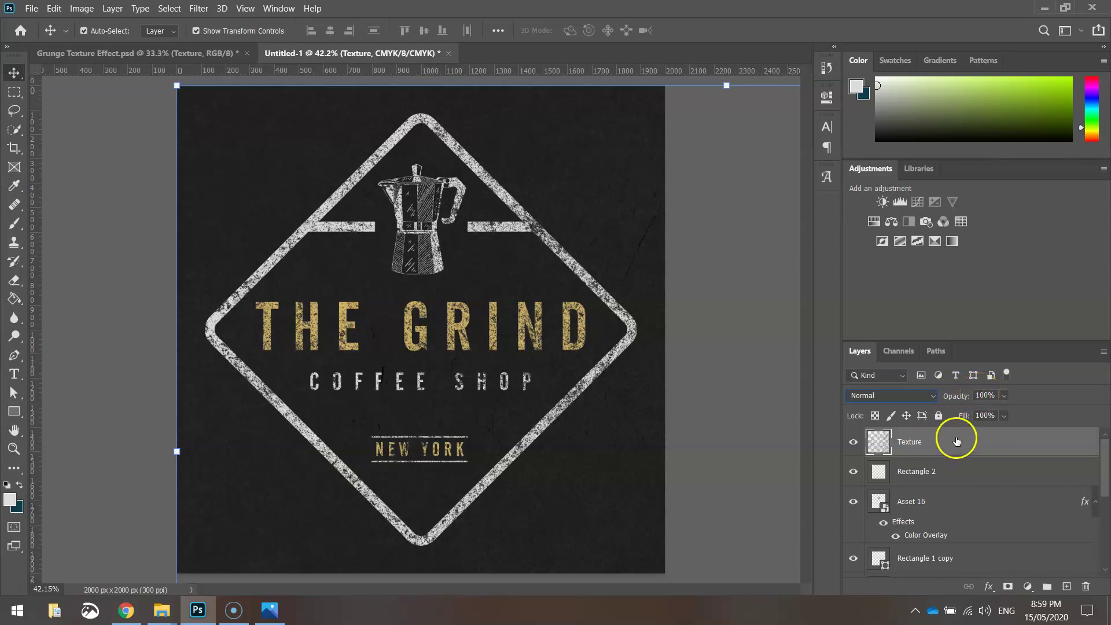
Lower the Texture layer's opacity to 70% and deselect the layer
{"action": "left_click", "coordinate": [1004, 396]}
{"action": "left_click_drag", "start_coordinate": [1019, 412], "coordinate": [1016, 413]}
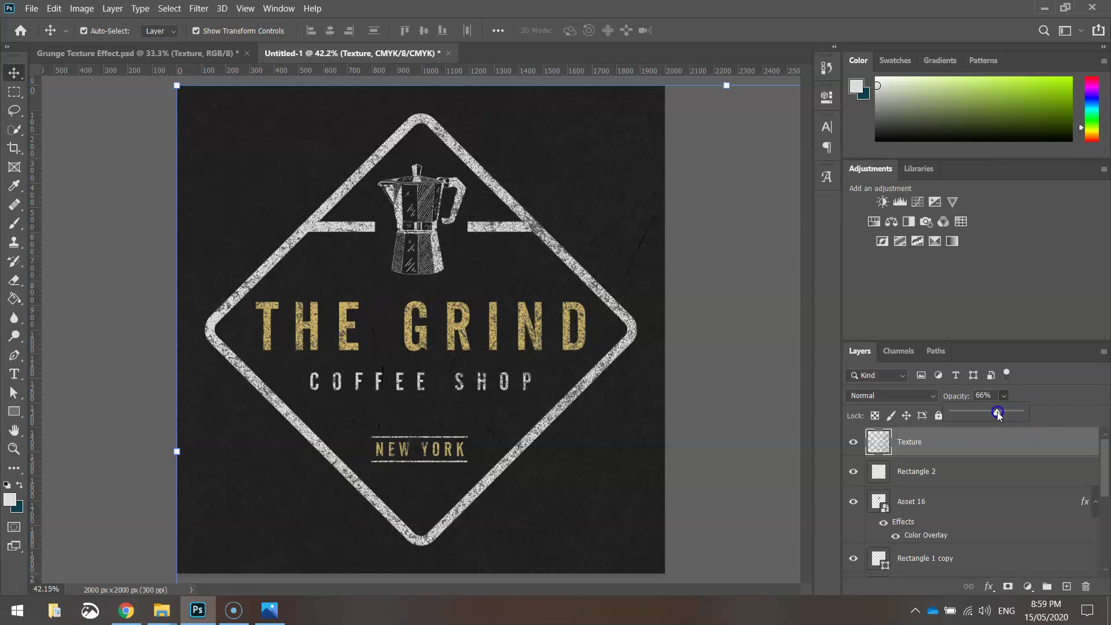
{"action": "left_click_drag", "start_coordinate": [997, 411], "coordinate": [964, 415]}
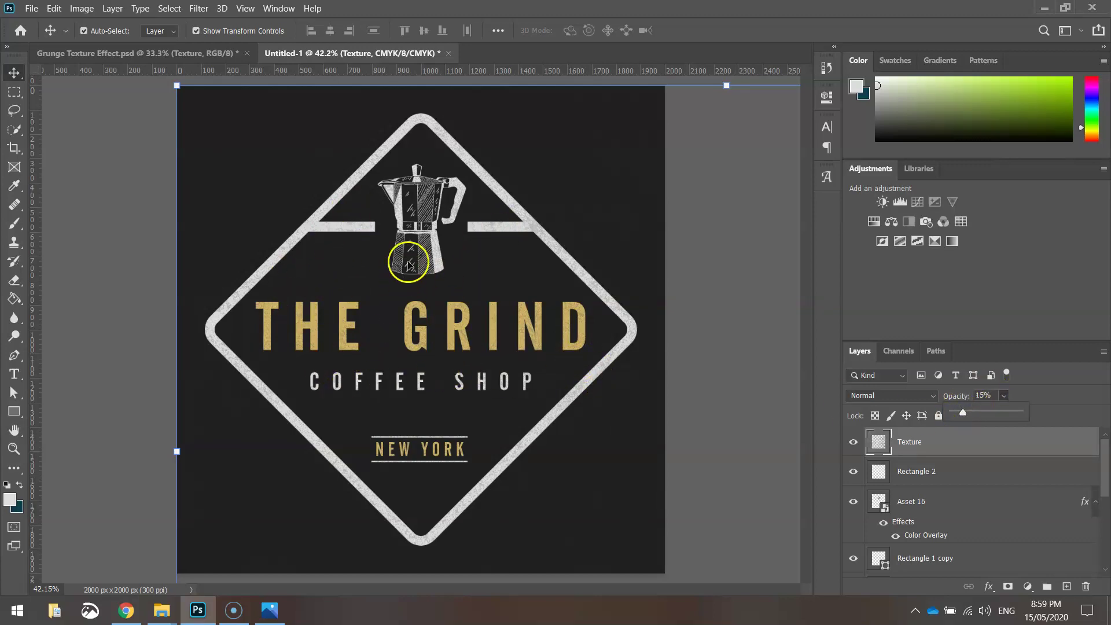
{"action": "left_click_drag", "start_coordinate": [963, 412], "coordinate": [977, 415]}
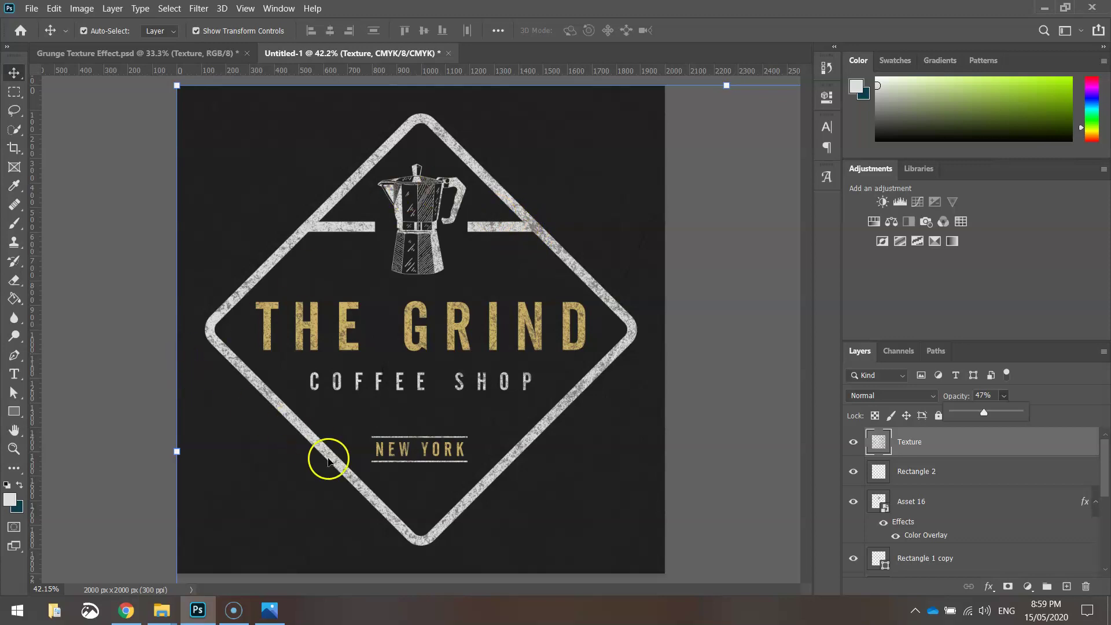
{"action": "left_click_drag", "start_coordinate": [986, 413], "coordinate": [993, 414]}
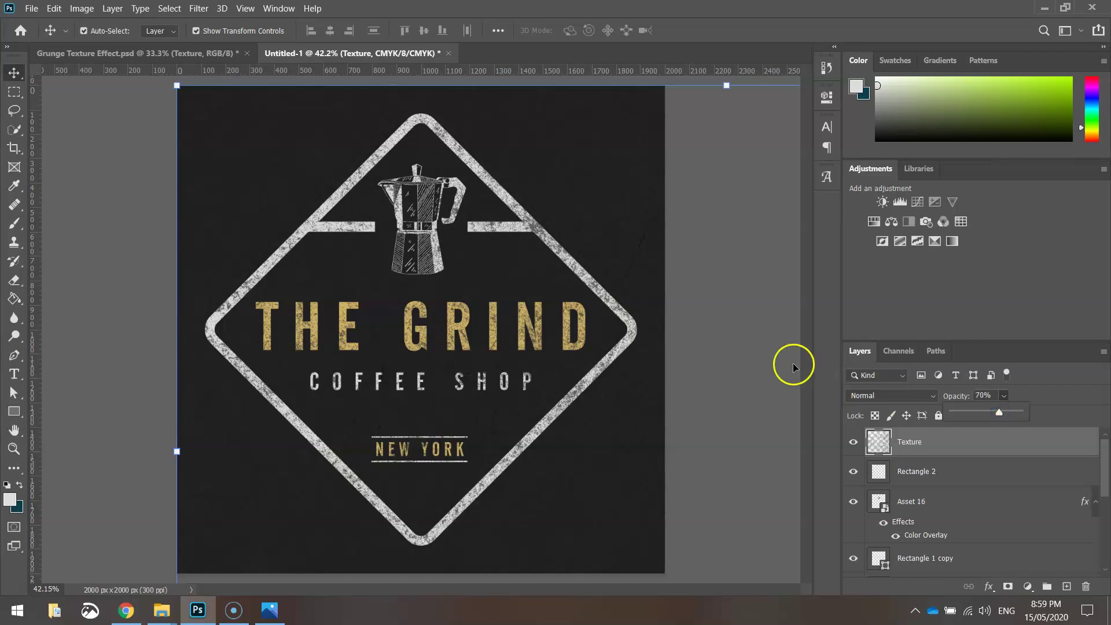
{"action": "left_click", "coordinate": [721, 334]}
Examine the grunge texture close up across the logo and preview other blend modes on the Texture layer, keeping Normal
{"action": "scroll", "coordinate": [319, 343], "scroll_direction": "up", "scroll_amount": 1}
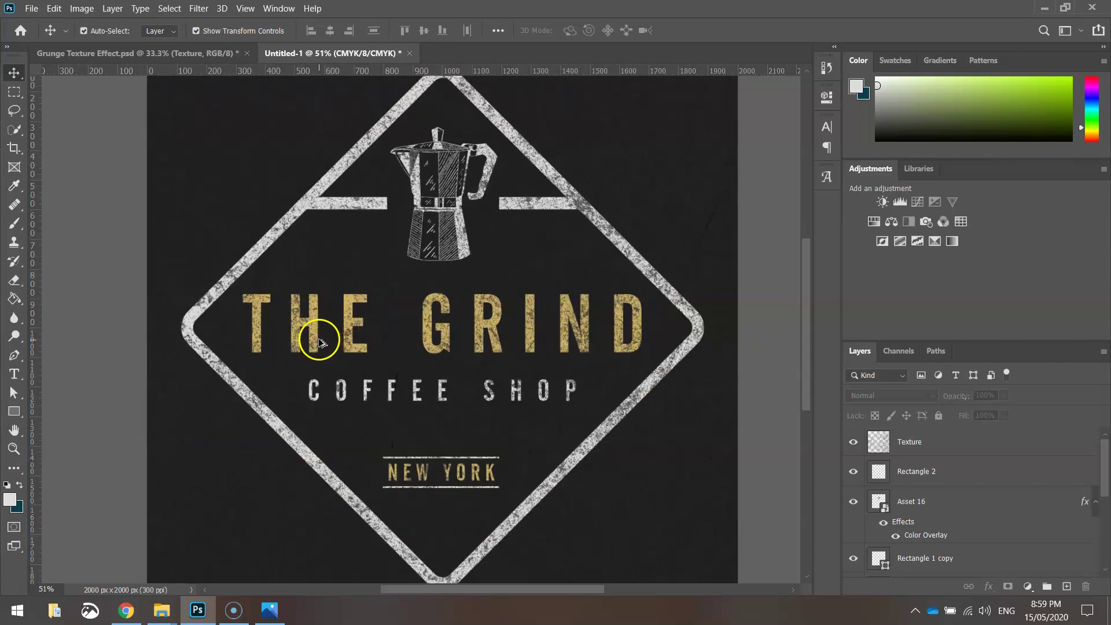
{"action": "scroll", "coordinate": [319, 343], "scroll_direction": "up", "scroll_amount": 1}
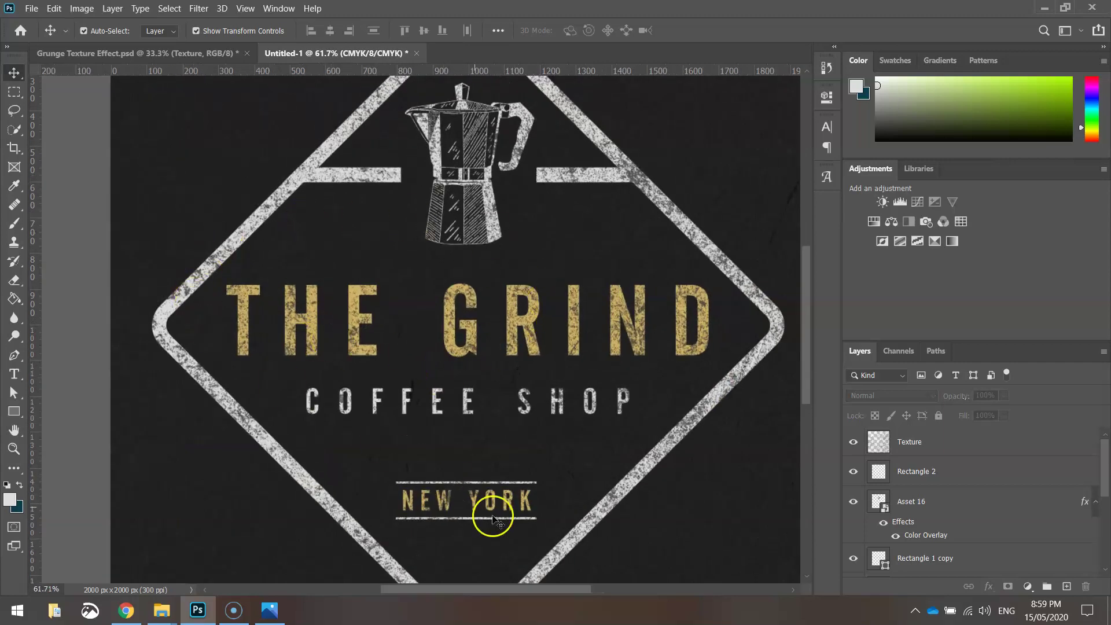
{"action": "scroll", "coordinate": [669, 478], "scroll_direction": "down", "scroll_amount": 1}
{"action": "scroll", "coordinate": [692, 489], "scroll_direction": "down", "scroll_amount": 2}
{"action": "scroll", "coordinate": [697, 490], "scroll_direction": "up", "scroll_amount": 2}
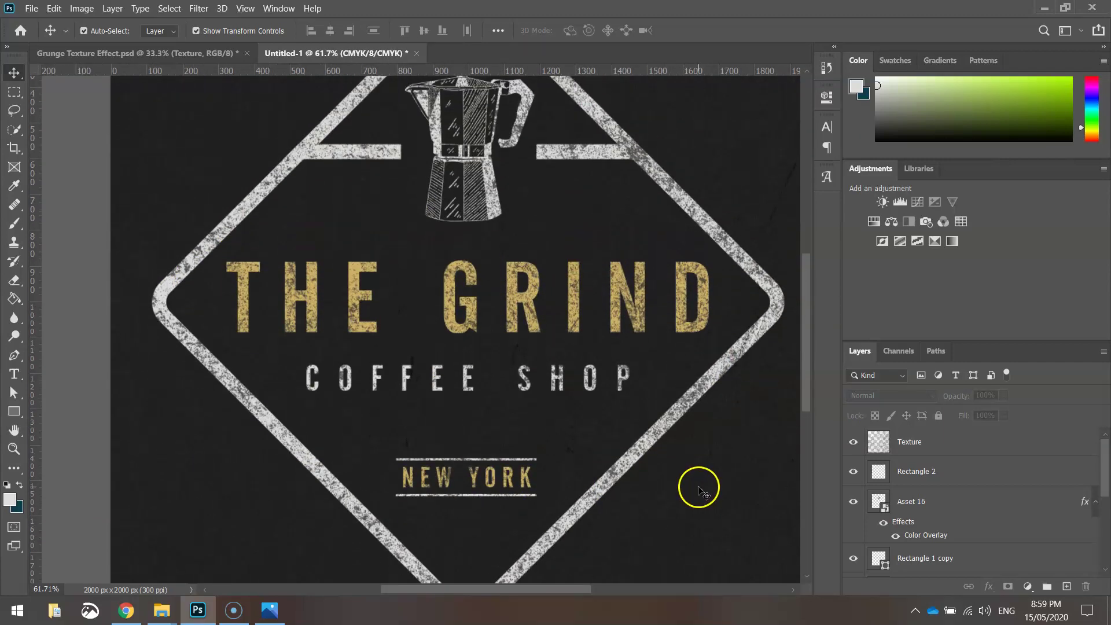
{"action": "scroll", "coordinate": [699, 491], "scroll_direction": "up", "scroll_amount": 3}
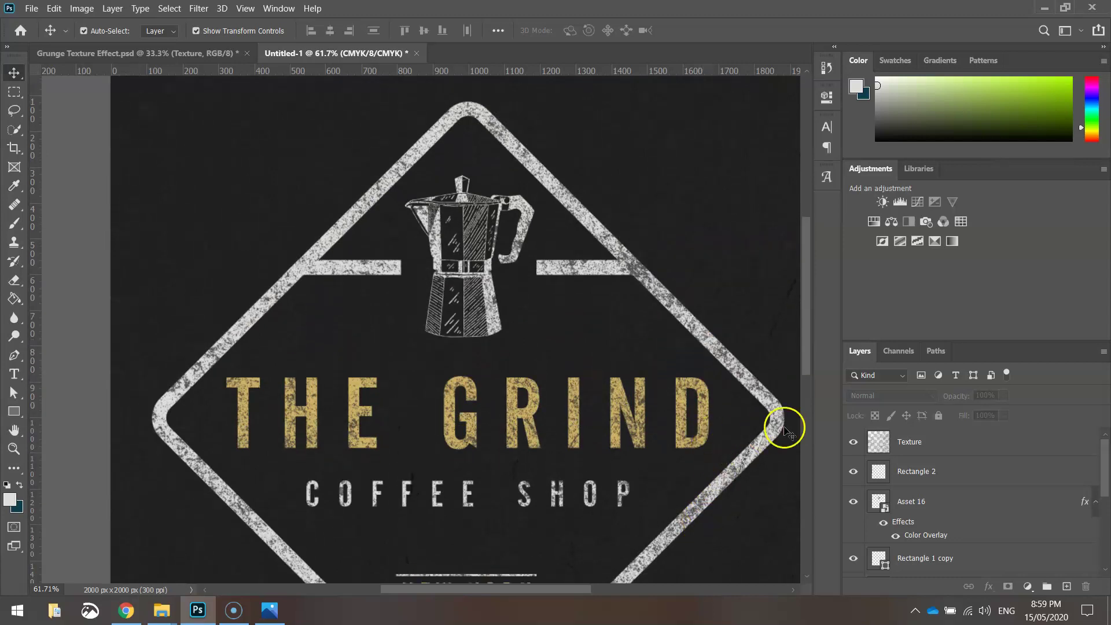
{"action": "left_click", "coordinate": [939, 444]}
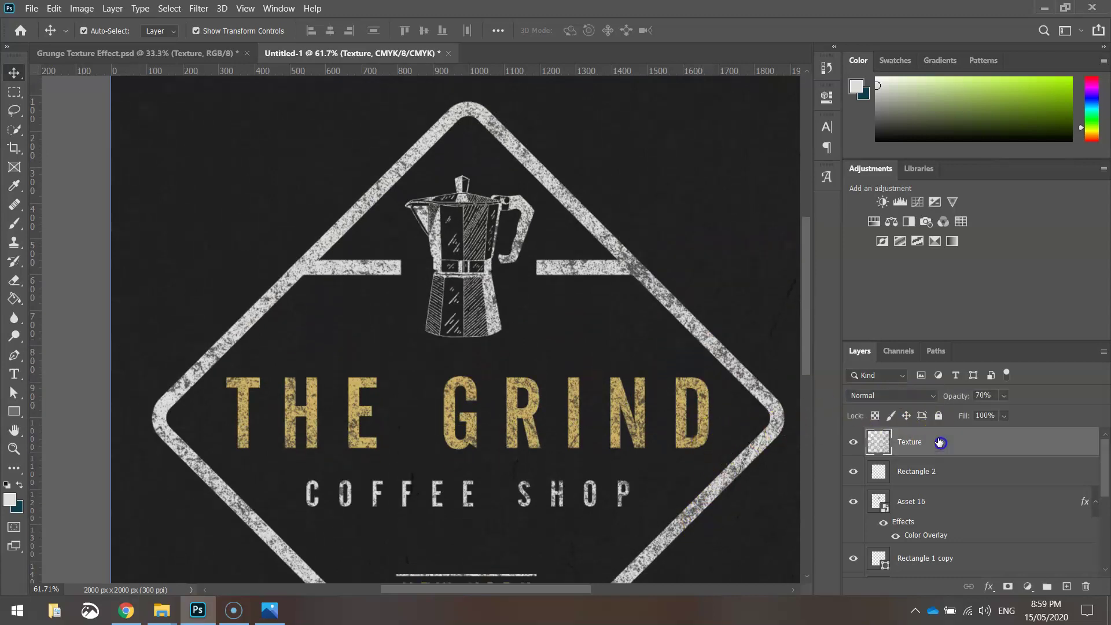
{"action": "left_click", "coordinate": [934, 397]}
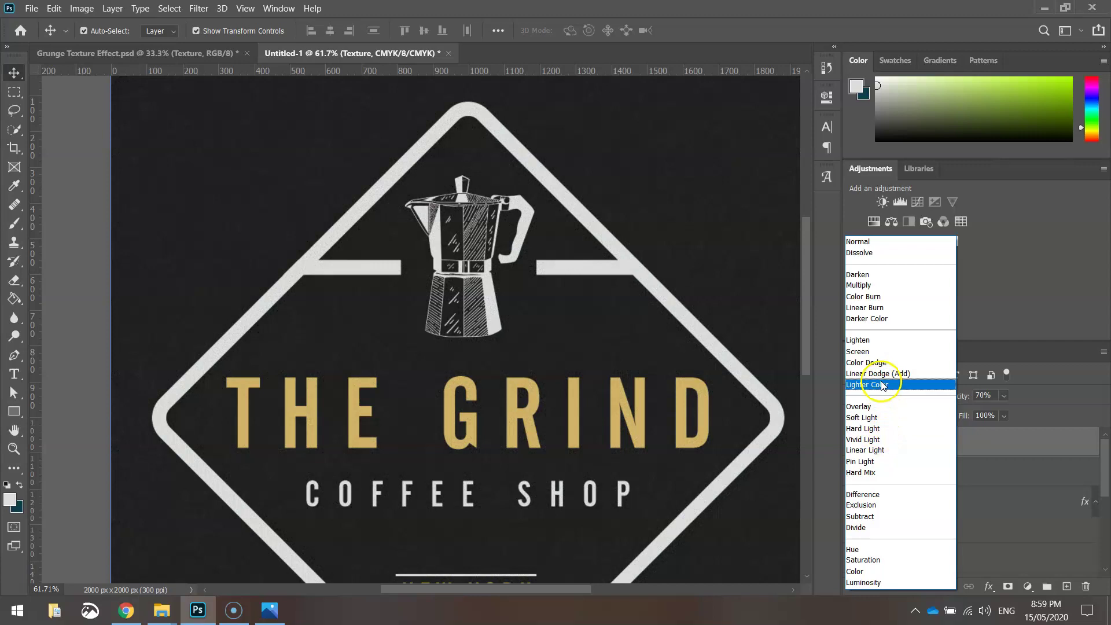
{"action": "left_click", "coordinate": [1016, 272]}
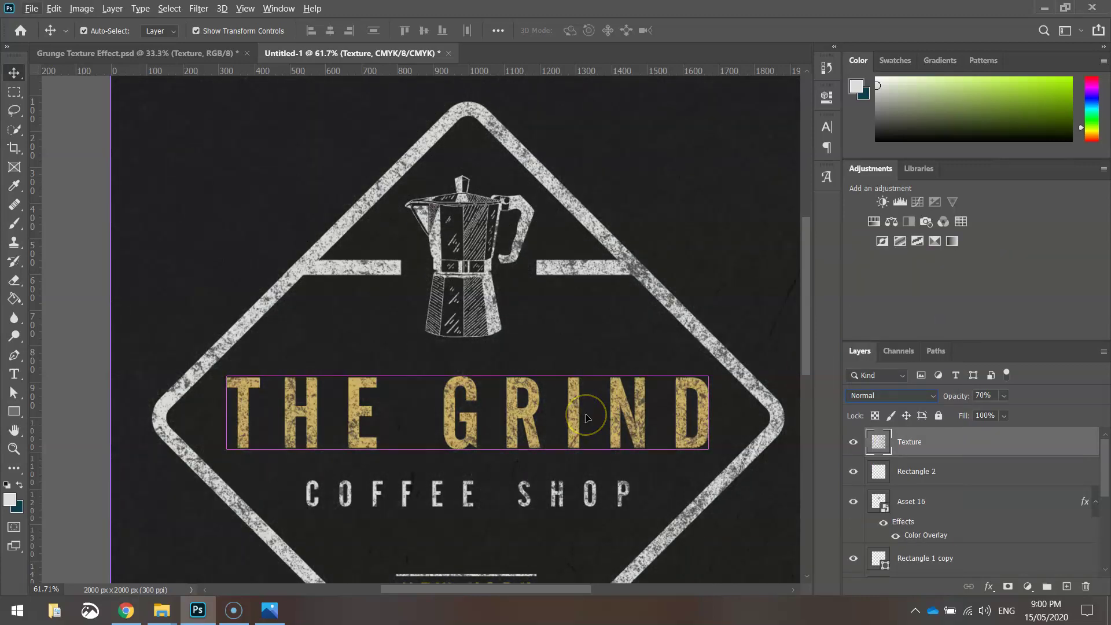
Crop the document to its existing canvas bounds with Delete Cropped Pixels on, trimming the overhanging texture, and fit the logo in view
{"action": "scroll", "coordinate": [586, 416], "scroll_direction": "down", "scroll_amount": 5}
{"action": "left_click", "coordinate": [552, 200], "text": "ctrl"}
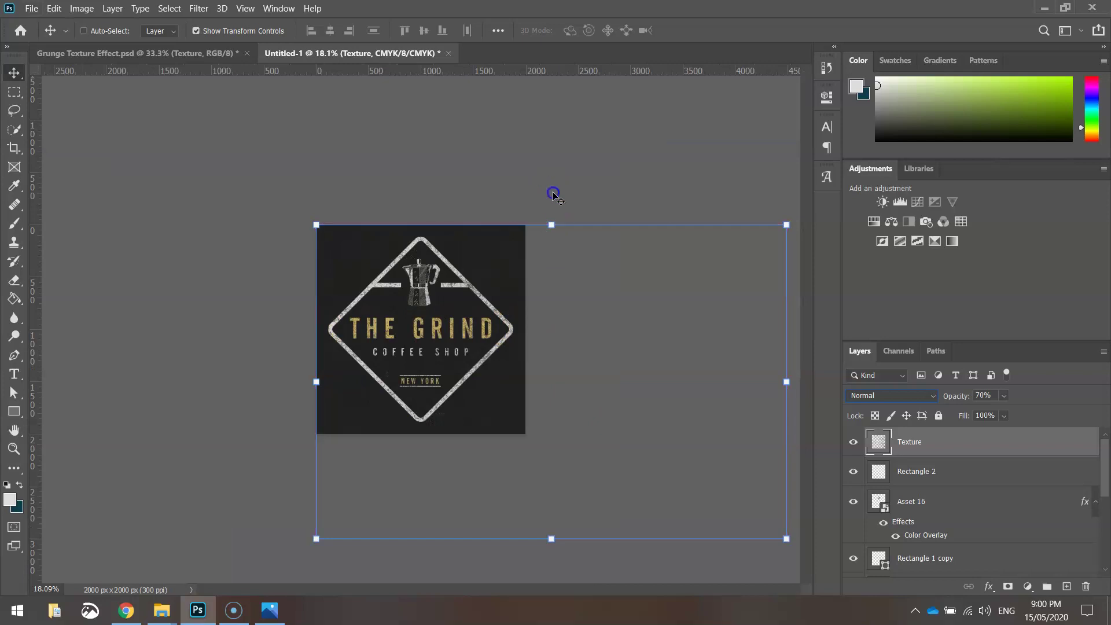
{"action": "left_click", "coordinate": [14, 148]}
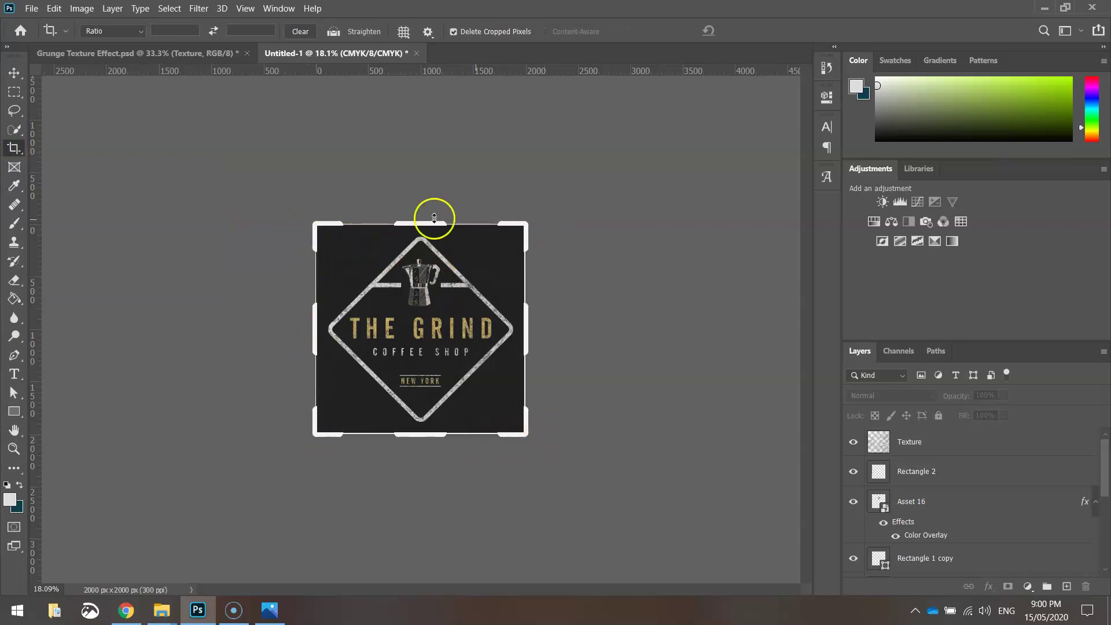
{"action": "left_click", "coordinate": [642, 206]}
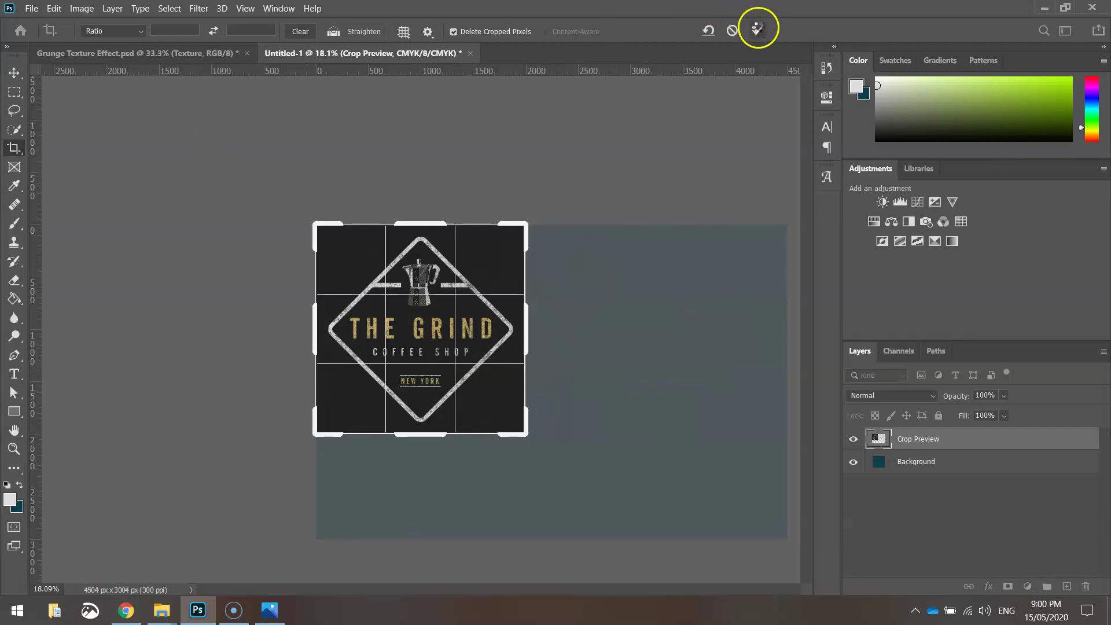
{"action": "left_click", "coordinate": [757, 29]}
{"action": "left_click", "coordinate": [14, 72]}
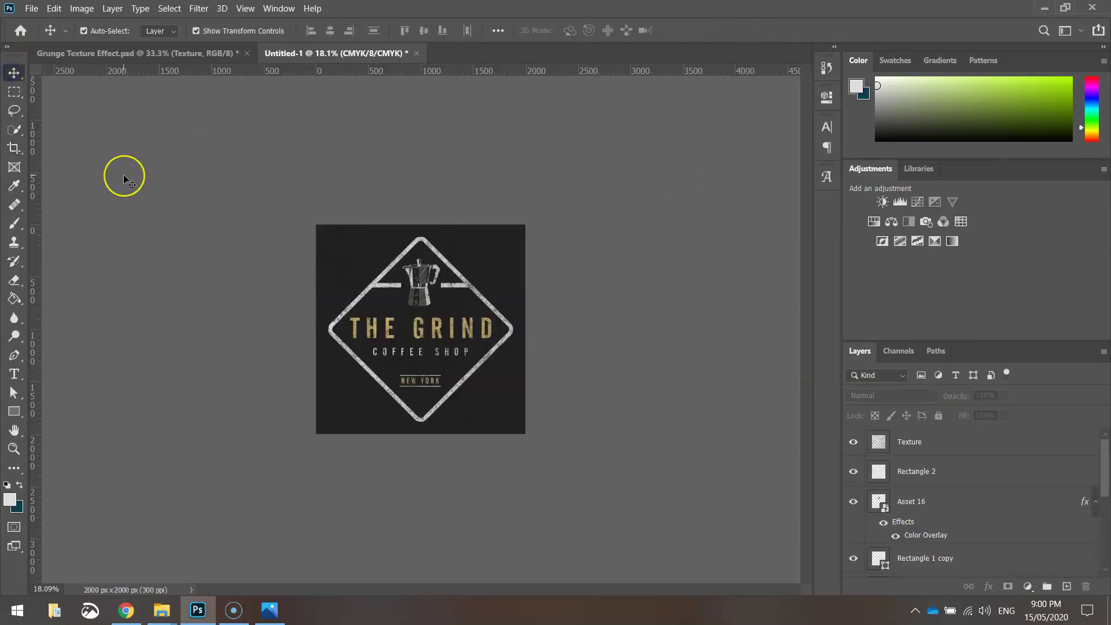
{"action": "key", "text": "ctrl+0"}
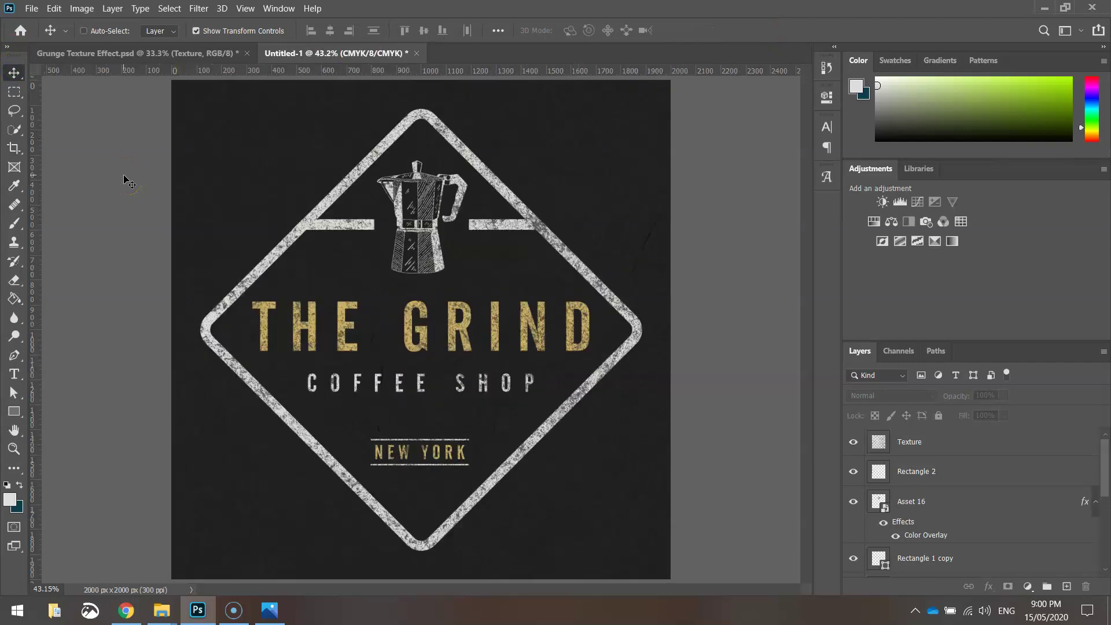